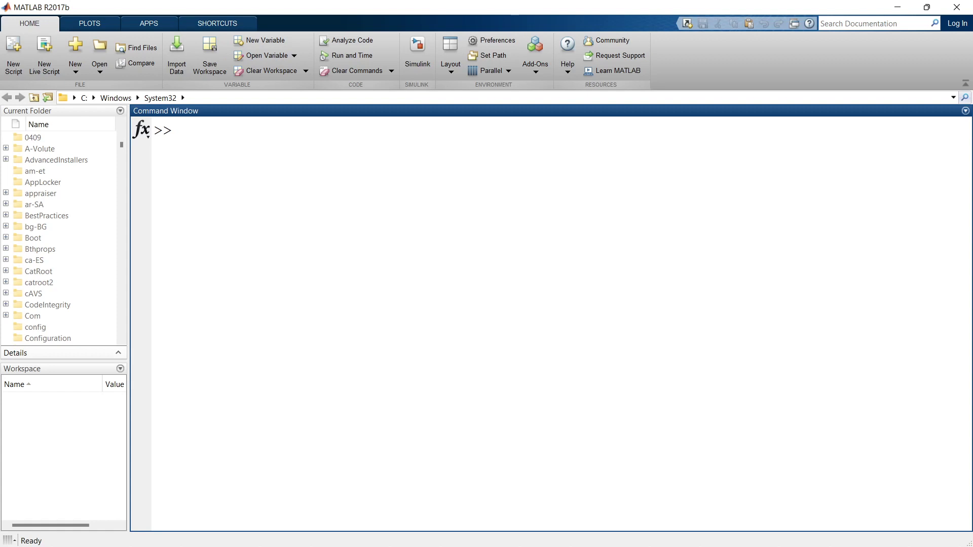
Step: Launch Simulink from the HOME tab, close its Start Page, then reopen it with the simulink command
{"action": "left_click", "coordinate": [400, 144]}
{"action": "left_click", "coordinate": [421, 55]}
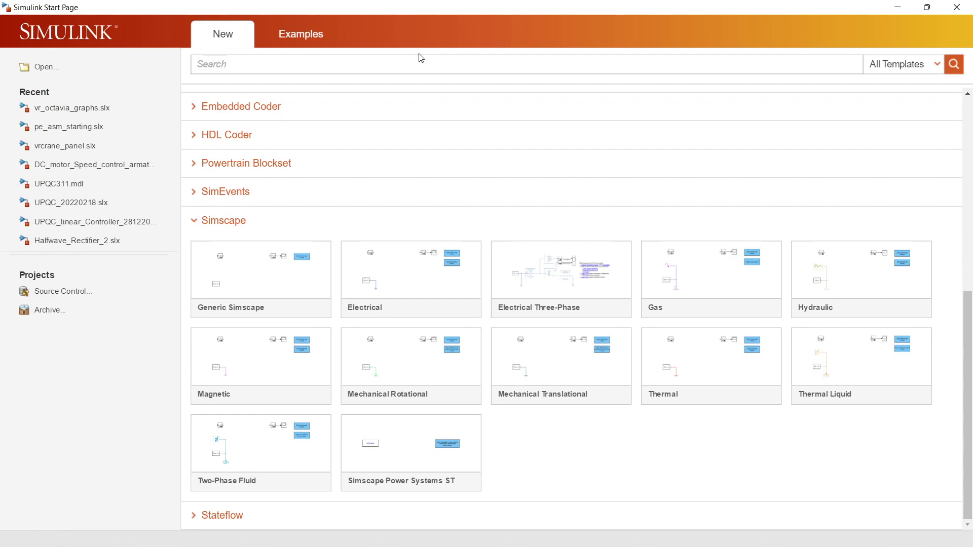
{"action": "left_click", "coordinate": [957, 7]}
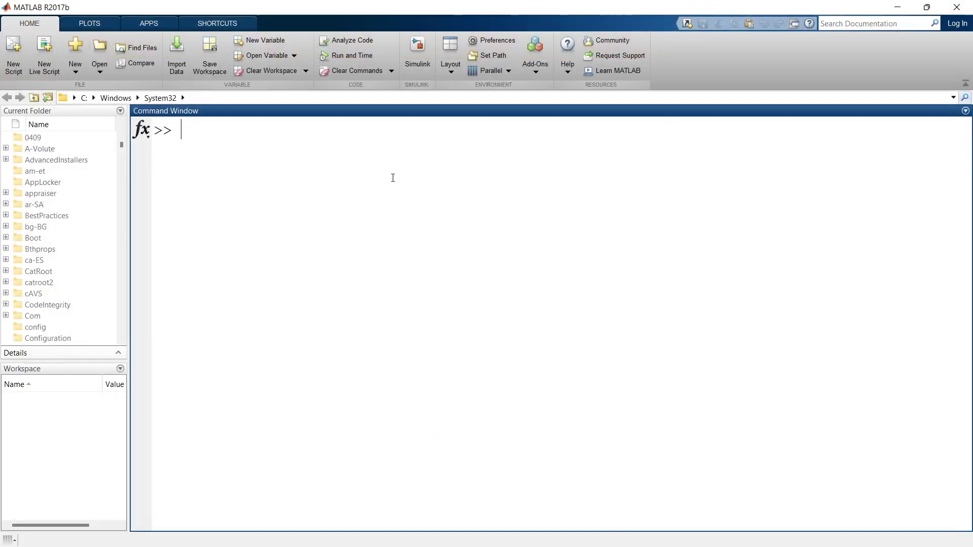
{"action": "type", "text": "simulink"}
{"action": "key", "text": "Return"}
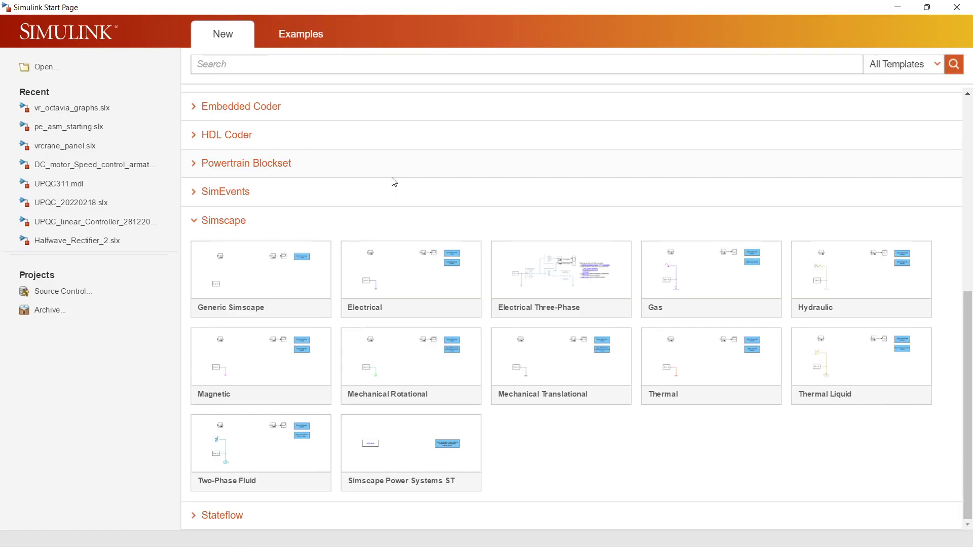
{"action": "left_click", "coordinate": [102, 73]}
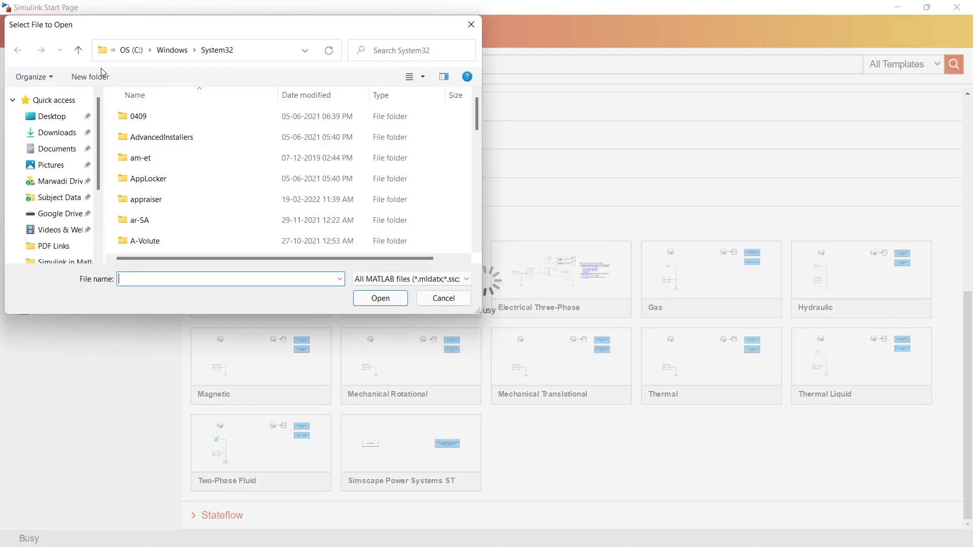
{"action": "scroll", "coordinate": [199, 152], "scroll_direction": "down", "scroll_amount": 5}
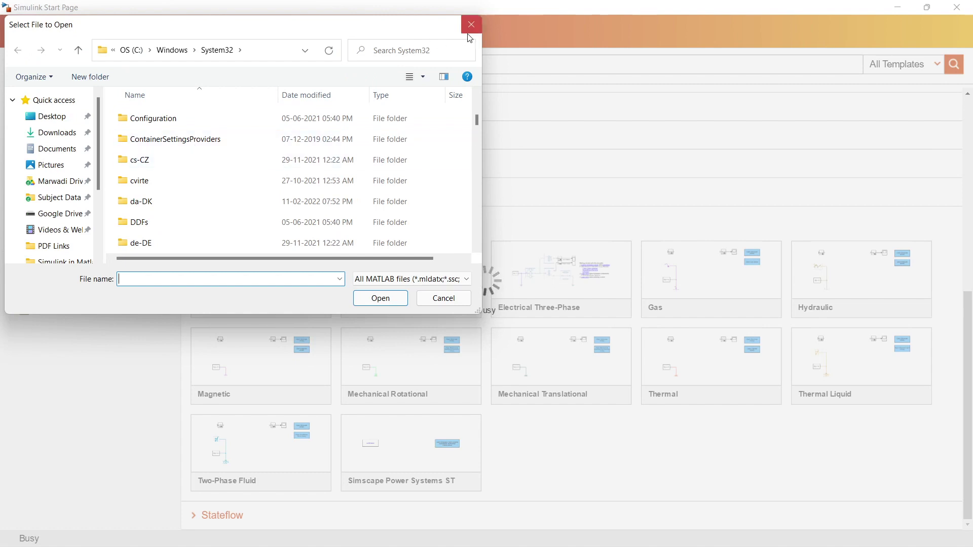
{"action": "key", "text": "Escape"}
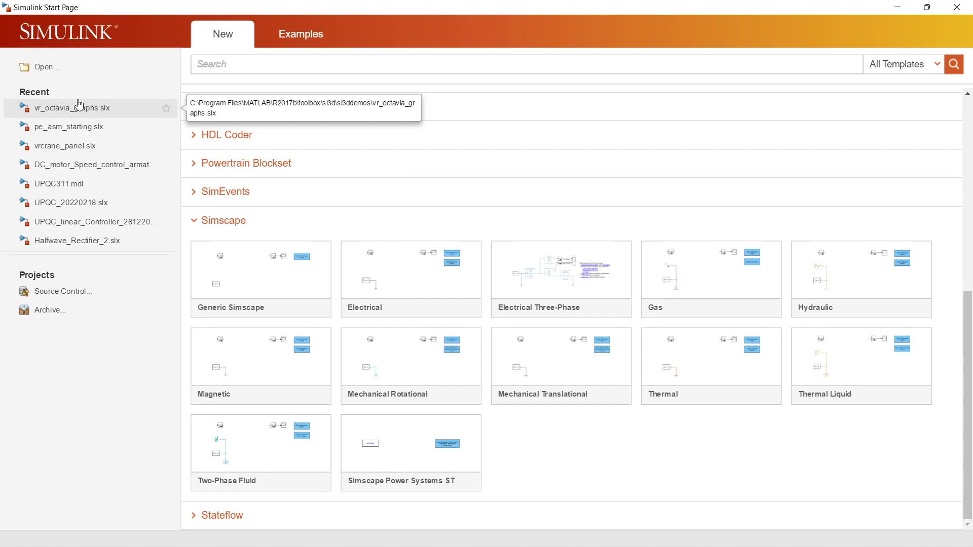
Step: Open the recent pe_asm_starting.slx model, then scroll through the New tab's model templates
{"action": "left_click", "coordinate": [72, 126]}
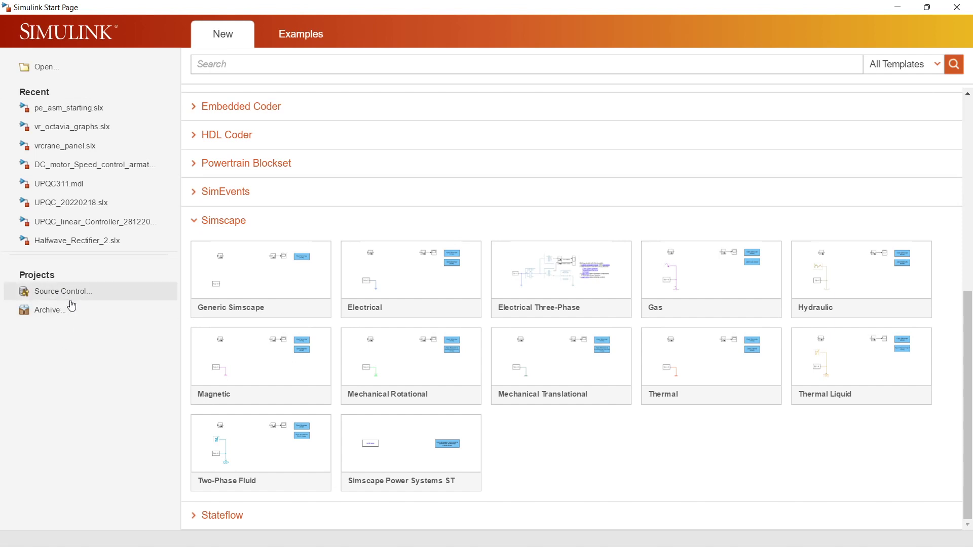
{"action": "left_click", "coordinate": [227, 49]}
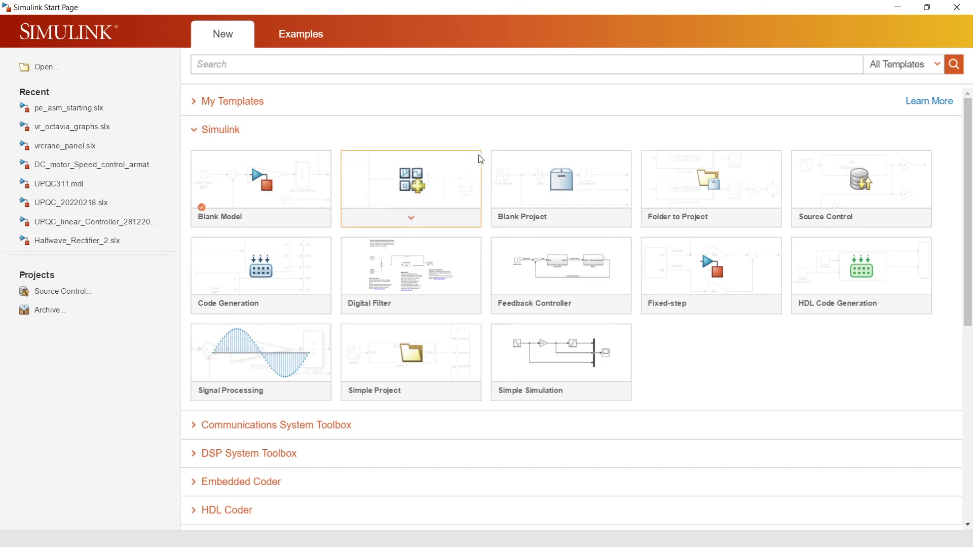
{"action": "scroll", "coordinate": [475, 264], "scroll_direction": "down", "scroll_amount": 3}
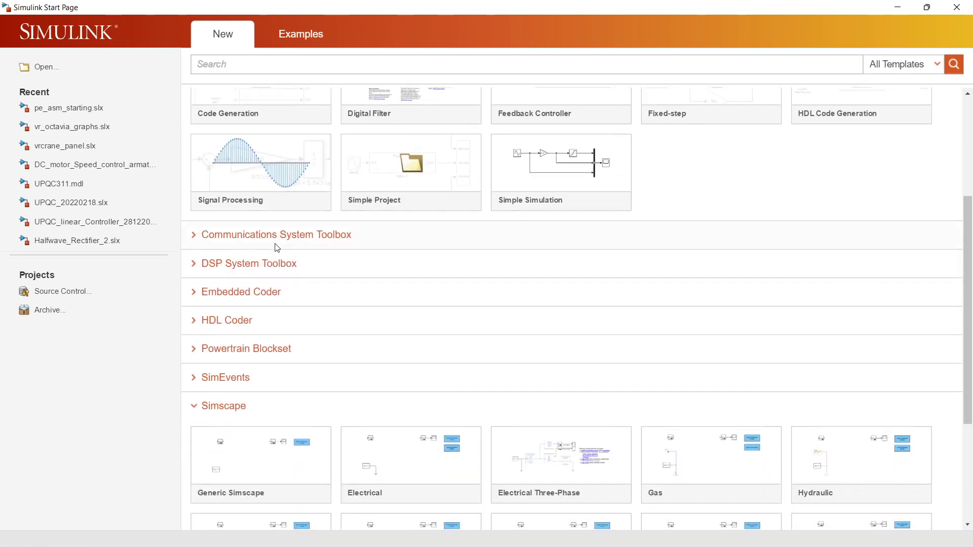
{"action": "scroll", "coordinate": [372, 278], "scroll_direction": "down", "scroll_amount": 2}
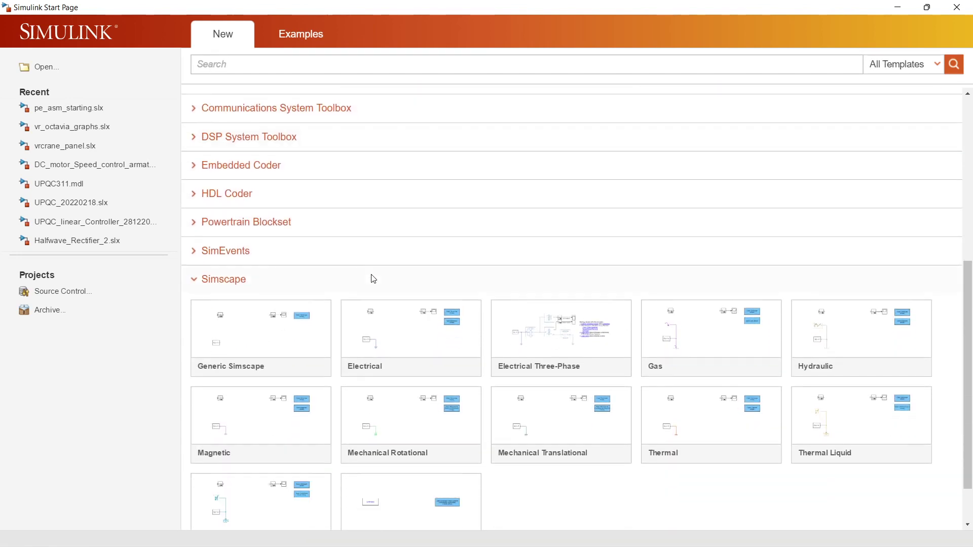
{"action": "scroll", "coordinate": [304, 265], "scroll_direction": "down", "scroll_amount": 1}
{"action": "scroll", "coordinate": [303, 267], "scroll_direction": "down", "scroll_amount": 1}
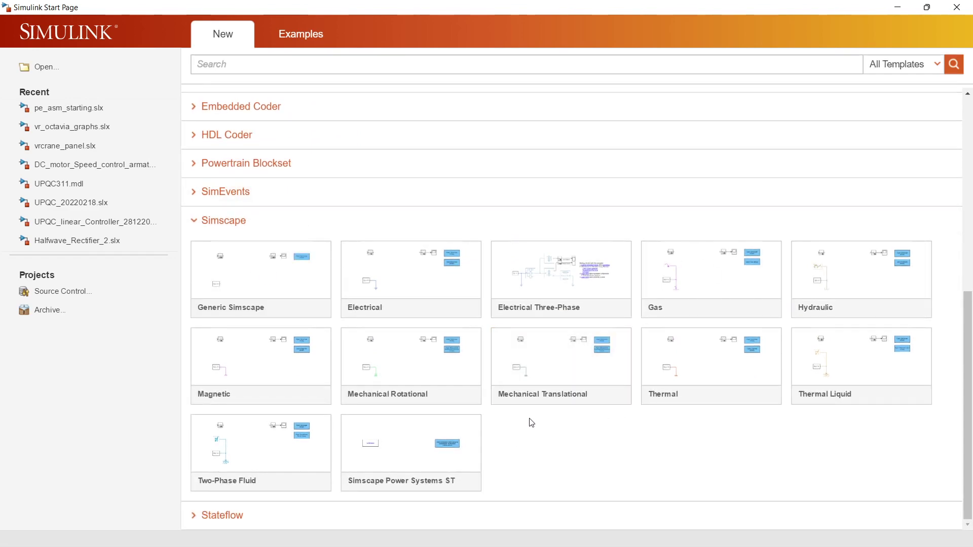
{"action": "scroll", "coordinate": [528, 421], "scroll_direction": "up", "scroll_amount": 10}
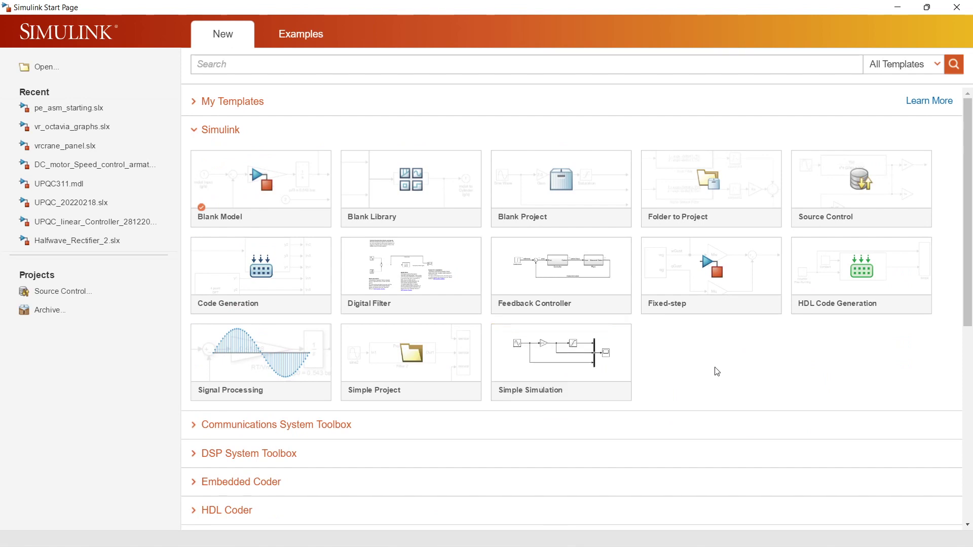
Step: Collapse the Simulink and Simscape template groups, and confirm My Templates holds no custom templates
{"action": "left_click", "coordinate": [194, 131]}
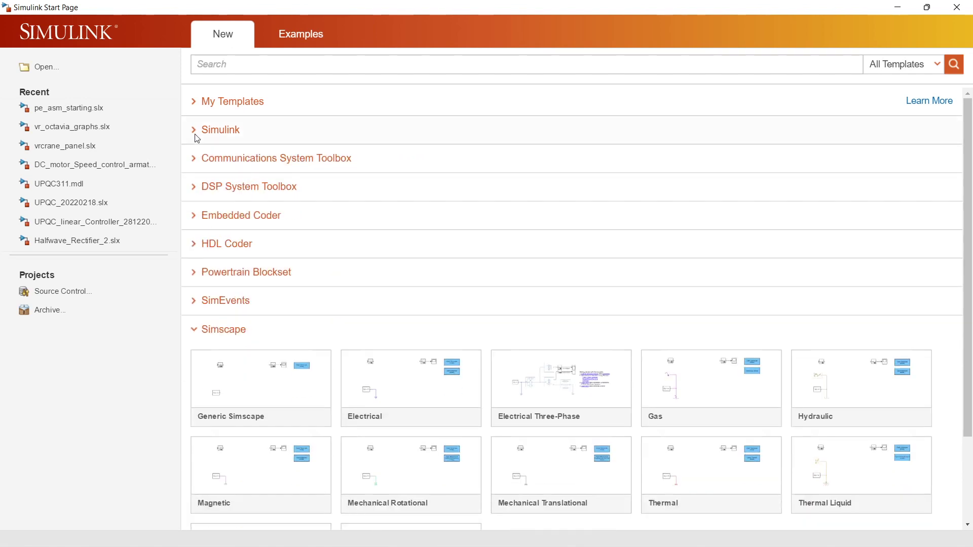
{"action": "left_click", "coordinate": [193, 332]}
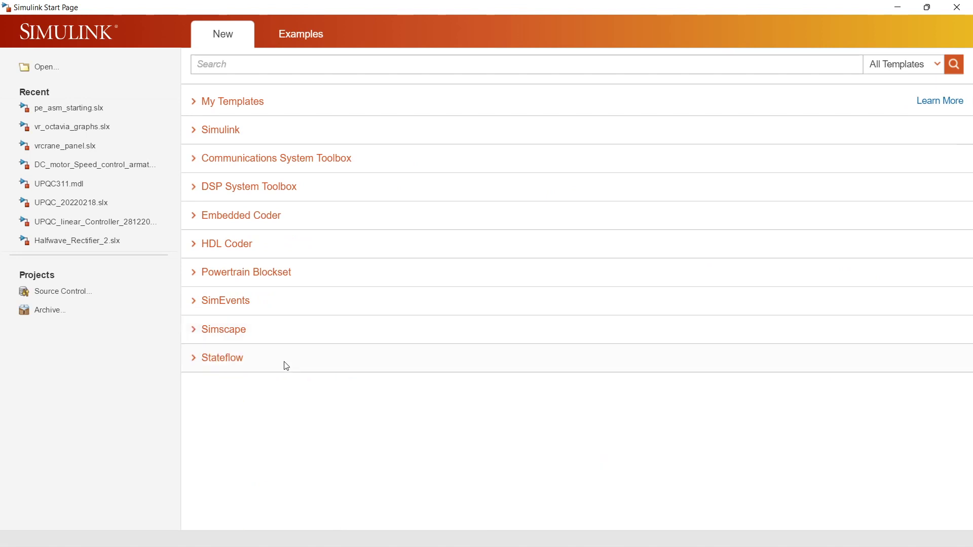
{"action": "left_click", "coordinate": [194, 105]}
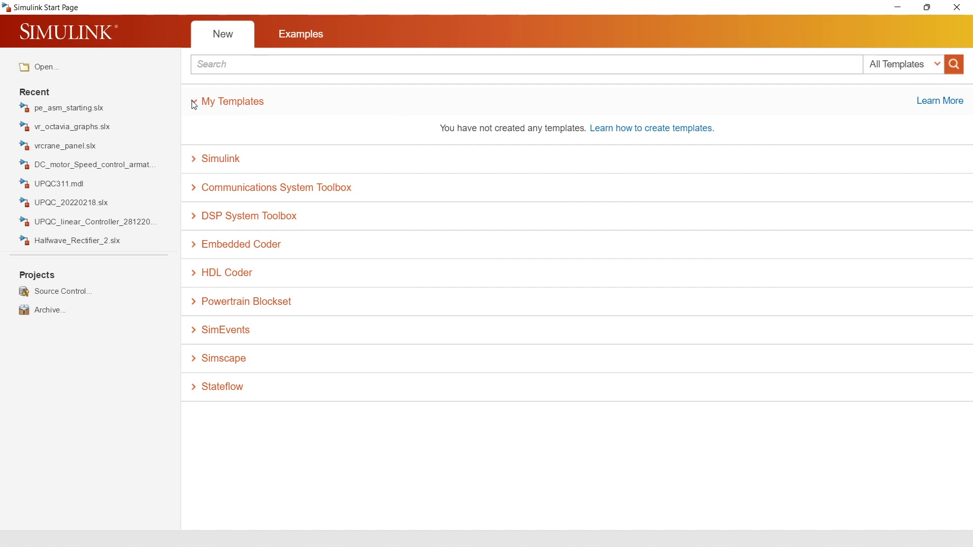
{"action": "left_click", "coordinate": [194, 104]}
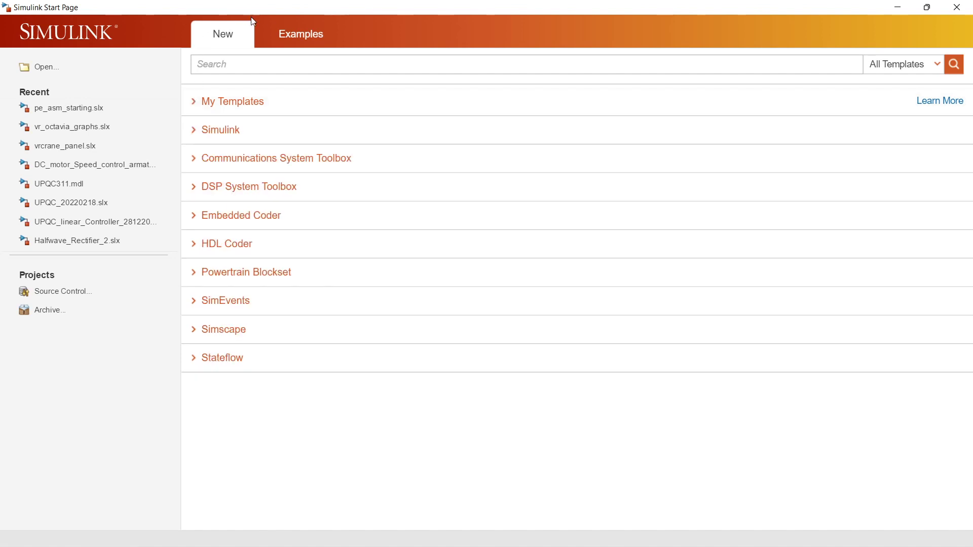
Step: Switch to the Examples tab and expand the four Simulink 3D Animation examples
{"action": "left_click", "coordinate": [290, 40]}
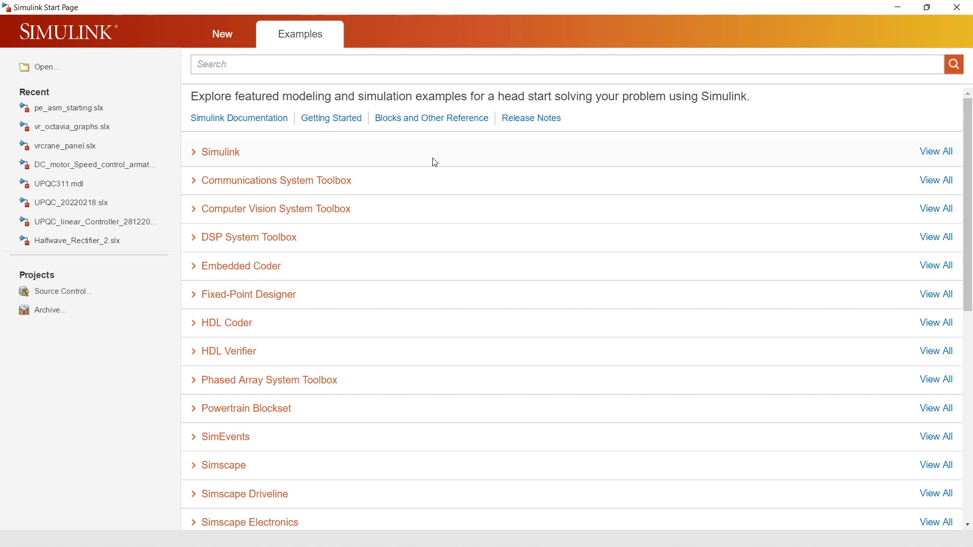
{"action": "scroll", "coordinate": [421, 217], "scroll_direction": "down", "scroll_amount": 1}
{"action": "scroll", "coordinate": [421, 217], "scroll_direction": "down", "scroll_amount": 3}
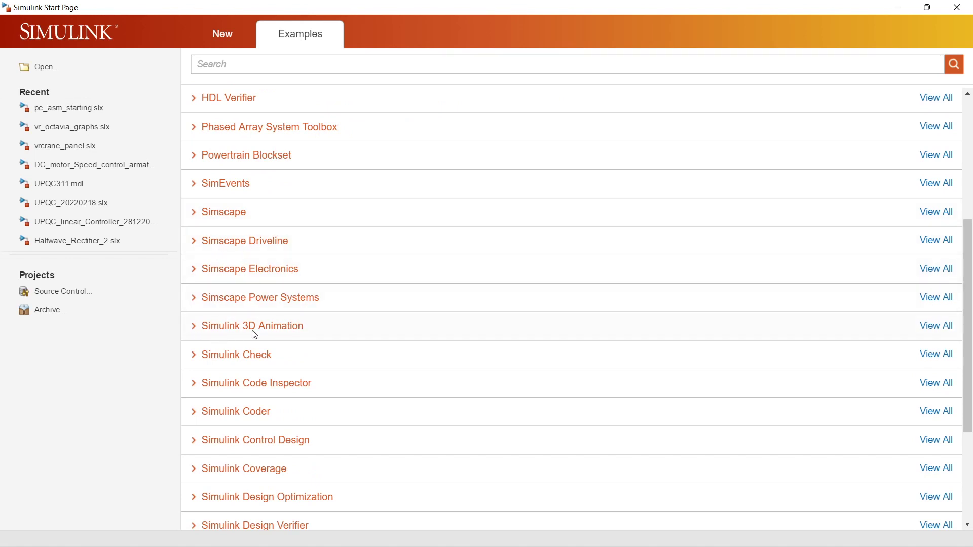
{"action": "scroll", "coordinate": [324, 332], "scroll_direction": "down", "scroll_amount": 1}
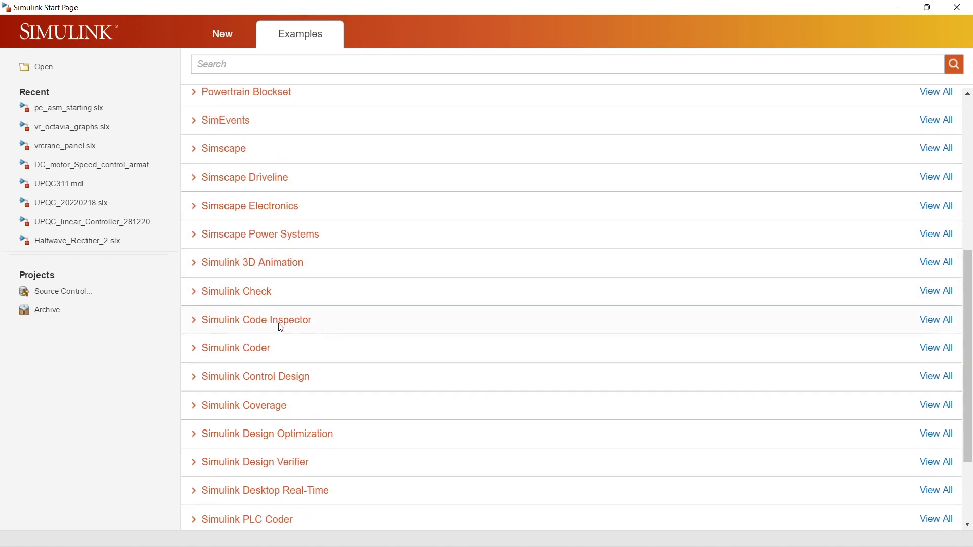
{"action": "left_click", "coordinate": [198, 269]}
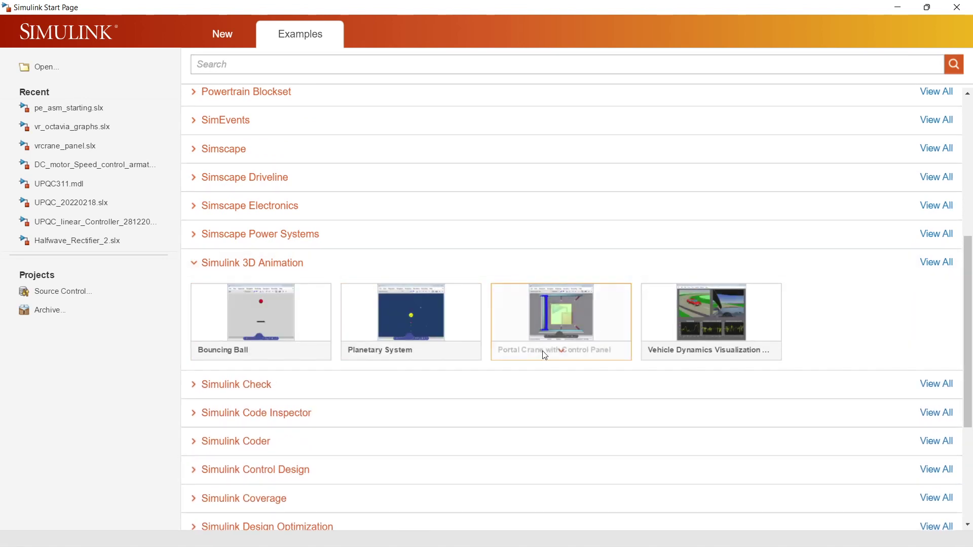
Step: Run the vr_octavia_graphs Vehicle Dynamics Visualization example full-screen, then close its figure and model
{"action": "left_click", "coordinate": [737, 327]}
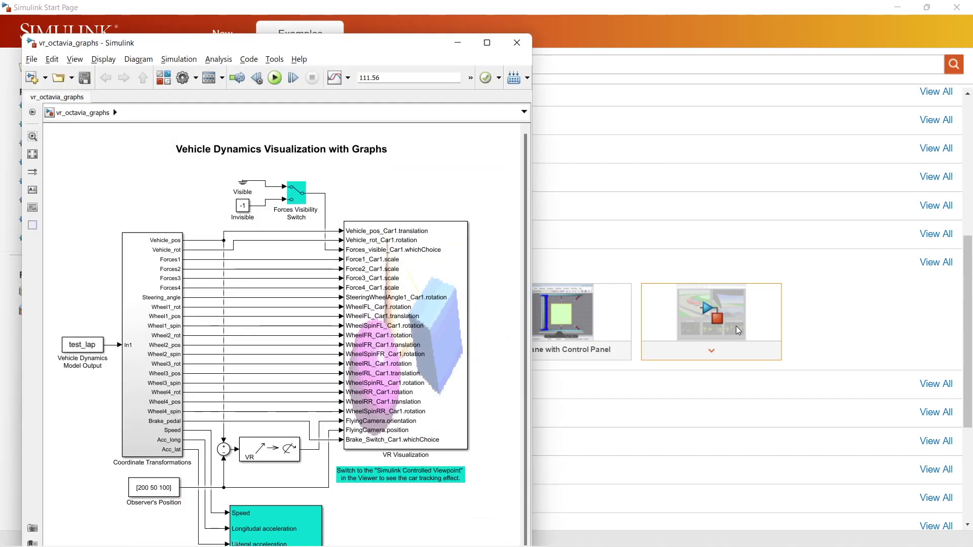
{"action": "left_click", "coordinate": [275, 78]}
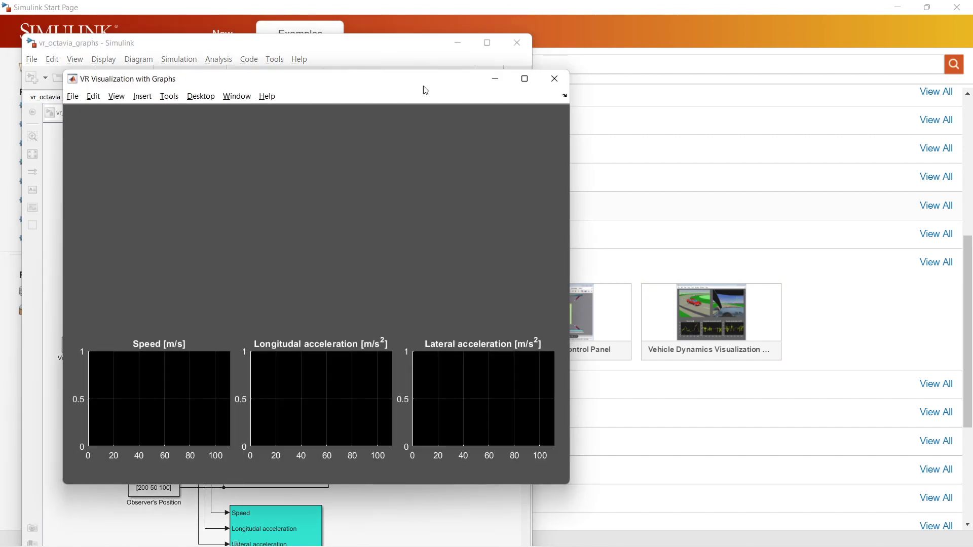
{"action": "left_click", "coordinate": [526, 79]}
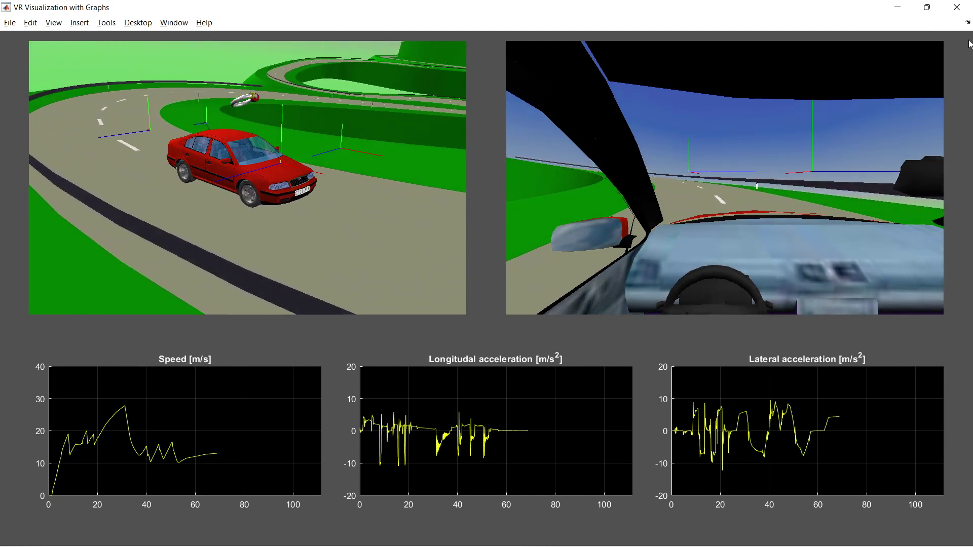
{"action": "left_click", "coordinate": [957, 7]}
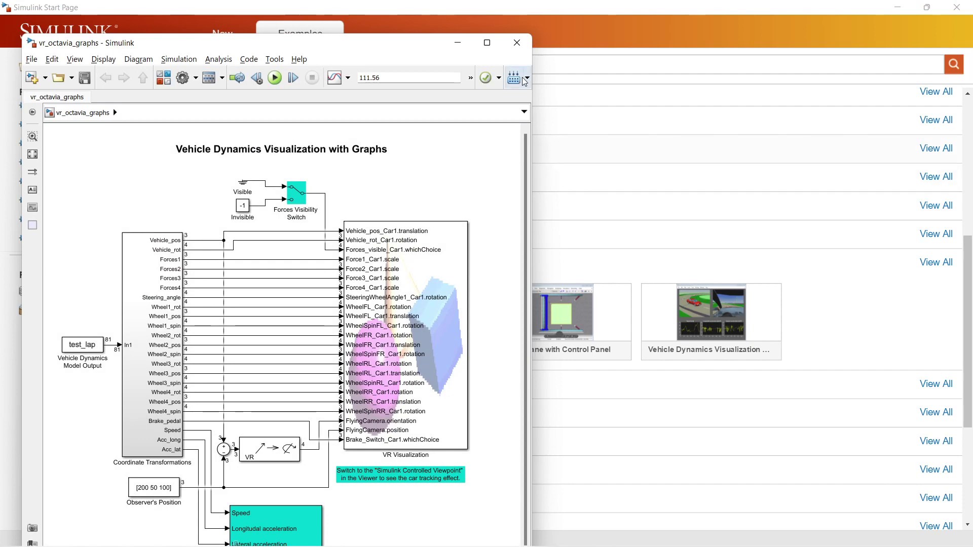
{"action": "left_click", "coordinate": [517, 44]}
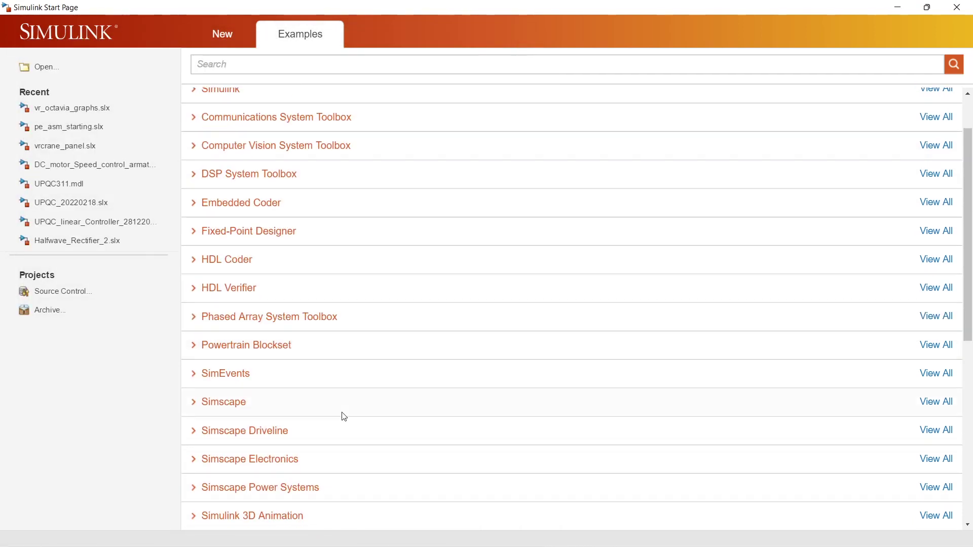
Step: Search the examples for 'three' and open the Three-Phase Asynchronous Wind Turbine Generator model pe_asm_generator
{"action": "scroll", "coordinate": [343, 416], "scroll_direction": "down", "scroll_amount": 2}
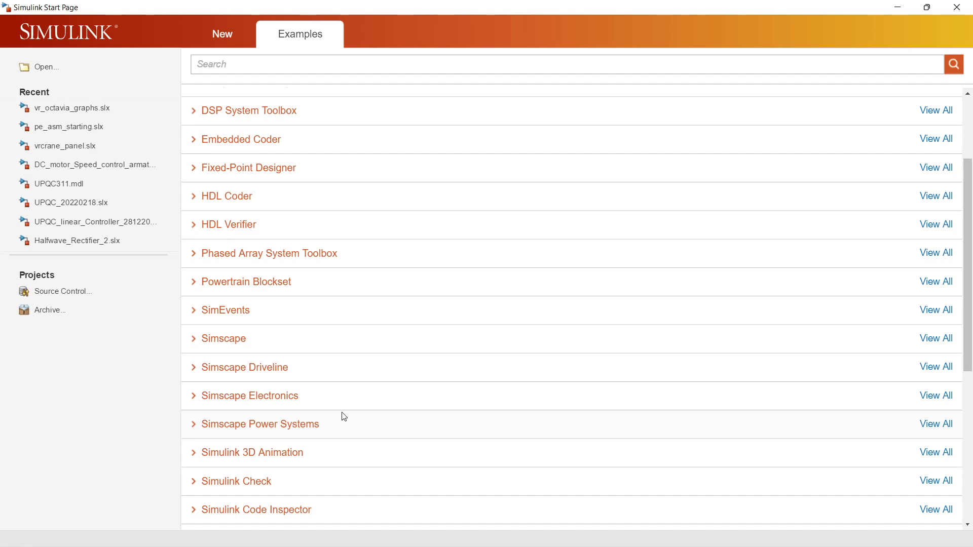
{"action": "scroll", "coordinate": [344, 417], "scroll_direction": "up", "scroll_amount": 3}
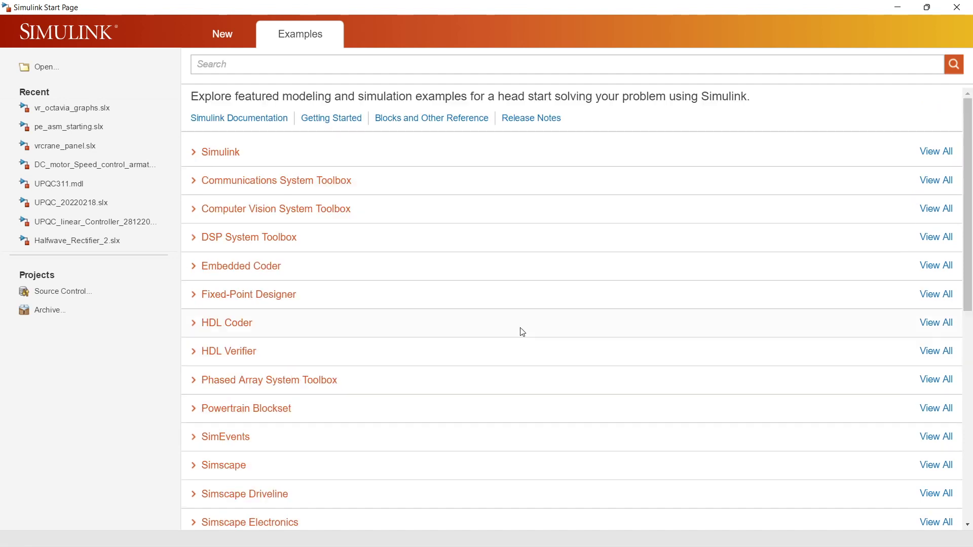
{"action": "left_click", "coordinate": [343, 66]}
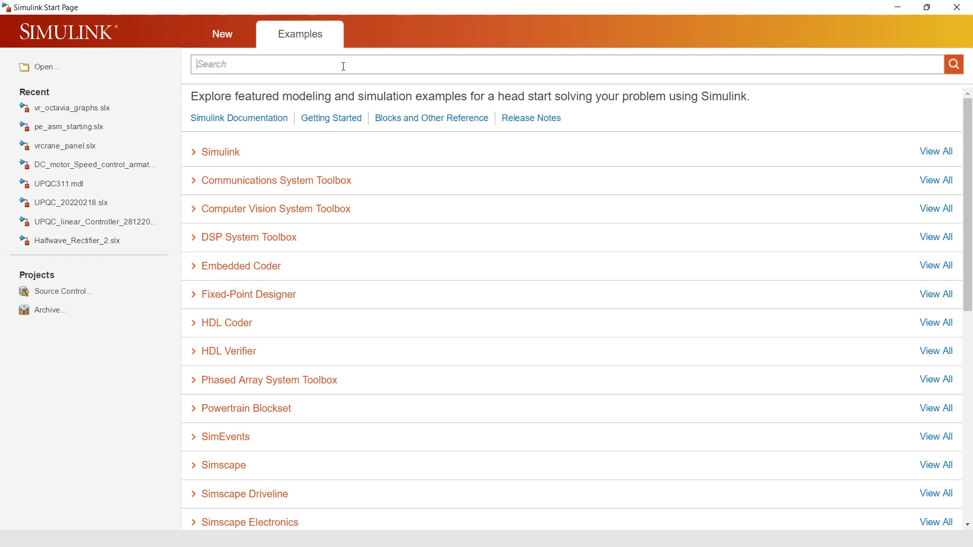
{"action": "type", "text": "three"}
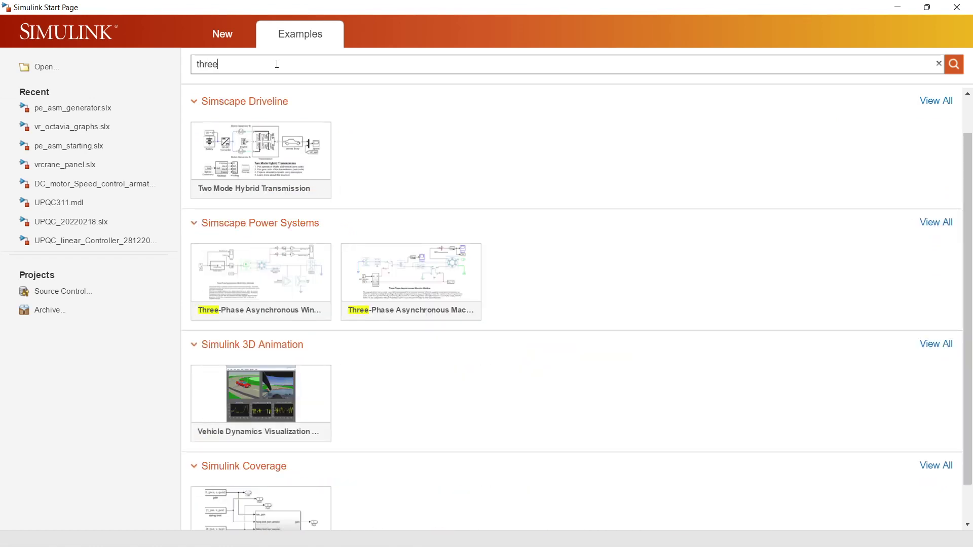
{"action": "left_click", "coordinate": [291, 287]}
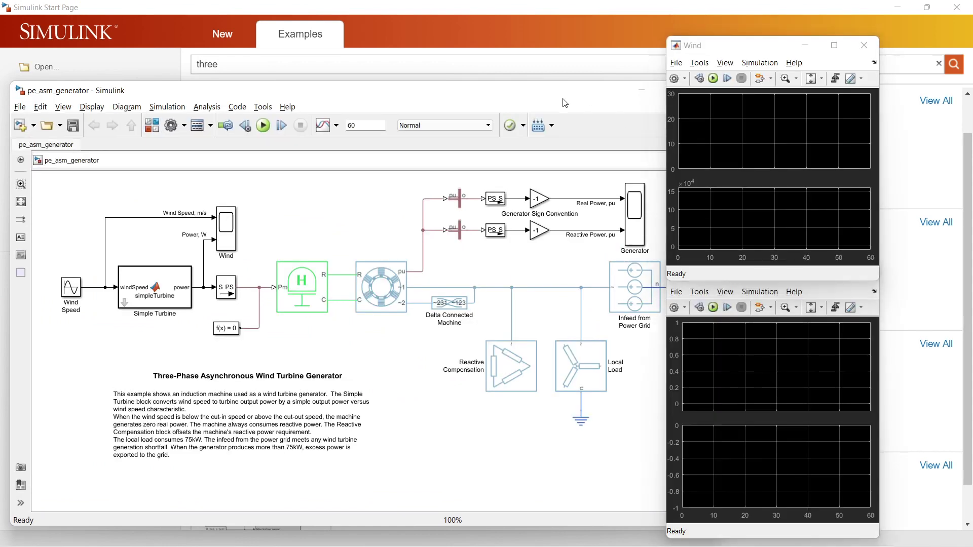
Step: Simulate pe_asm_generator maximized, and enlarge the Generator scope to read real and reactive power
{"action": "left_click", "coordinate": [670, 90]}
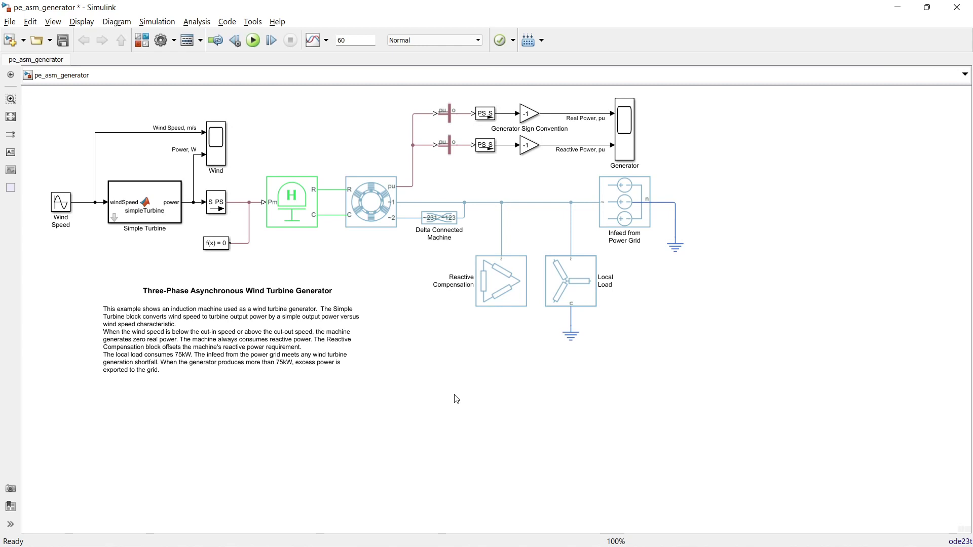
{"action": "left_click", "coordinate": [254, 40]}
{"action": "double_click", "coordinate": [622, 127]}
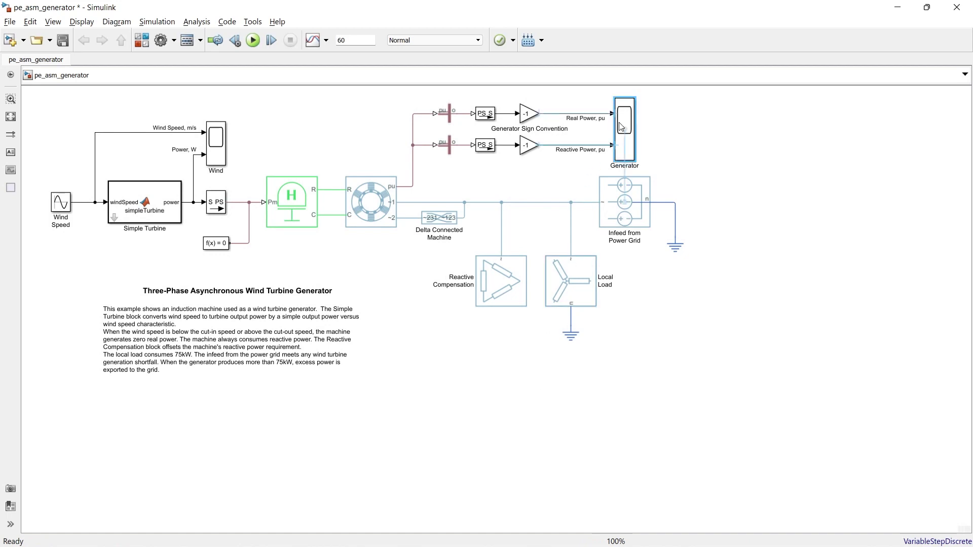
{"action": "left_click_drag", "start_coordinate": [778, 278], "coordinate": [792, 141]}
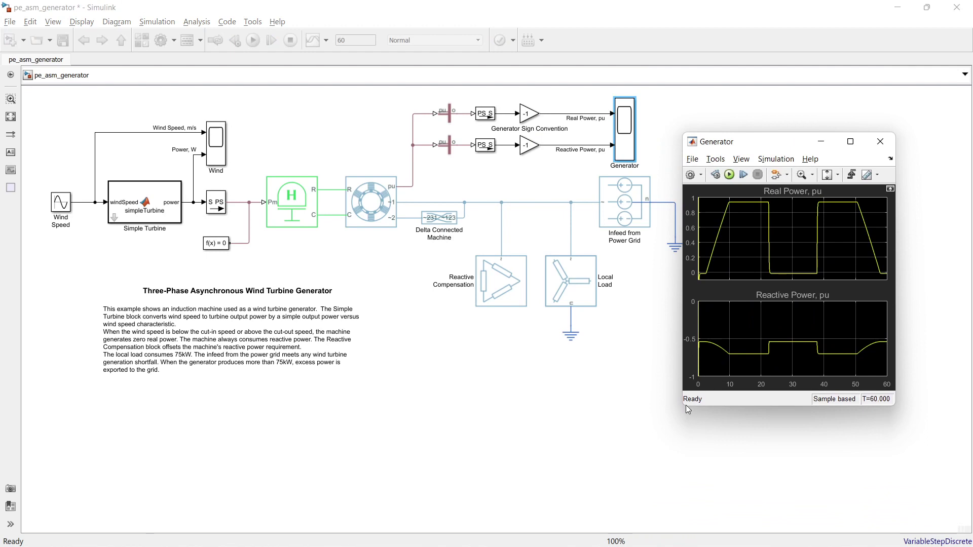
{"action": "left_click_drag", "start_coordinate": [685, 405], "coordinate": [501, 496]}
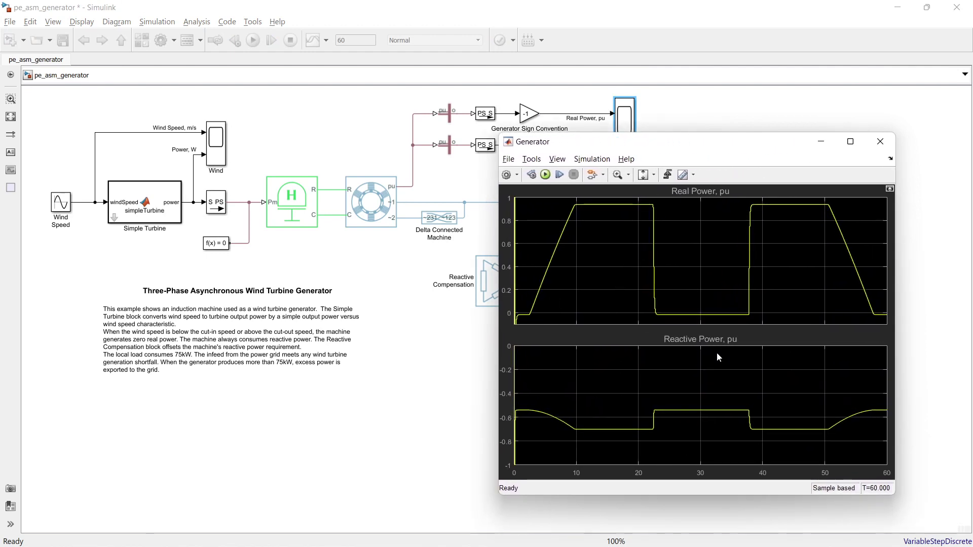
{"action": "left_click", "coordinate": [875, 138]}
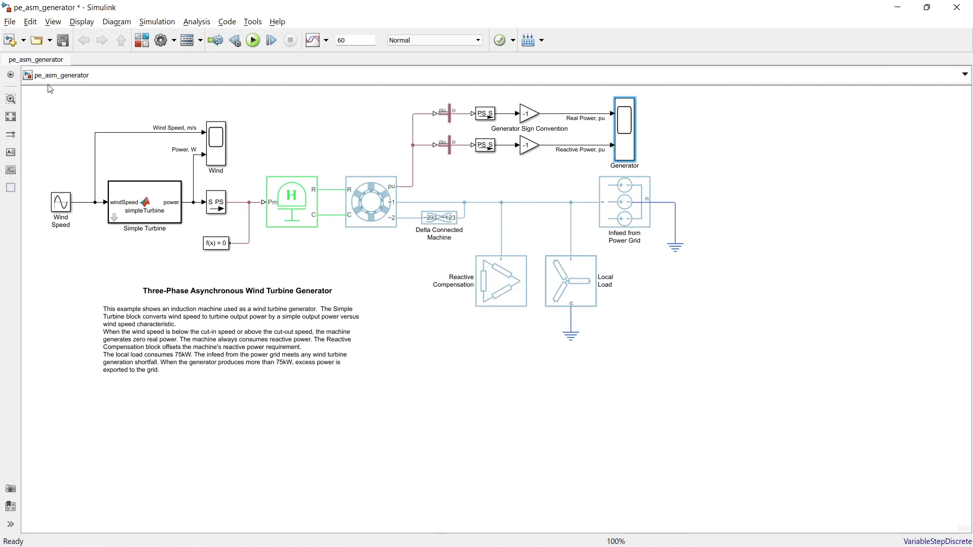
Step: Create a blank model, close the pe_asm_generator example, and maximize the untitled model window
{"action": "left_click", "coordinate": [24, 43]}
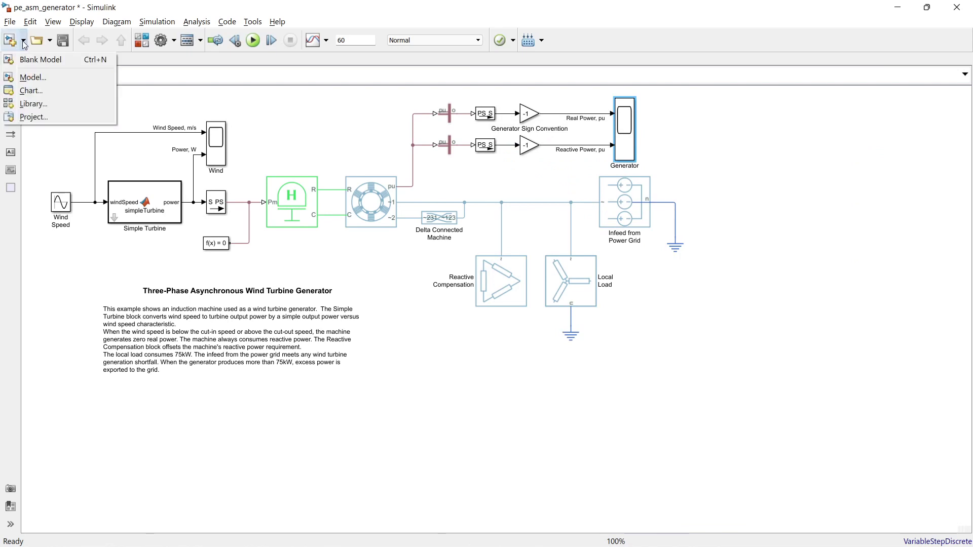
{"action": "left_click", "coordinate": [68, 65]}
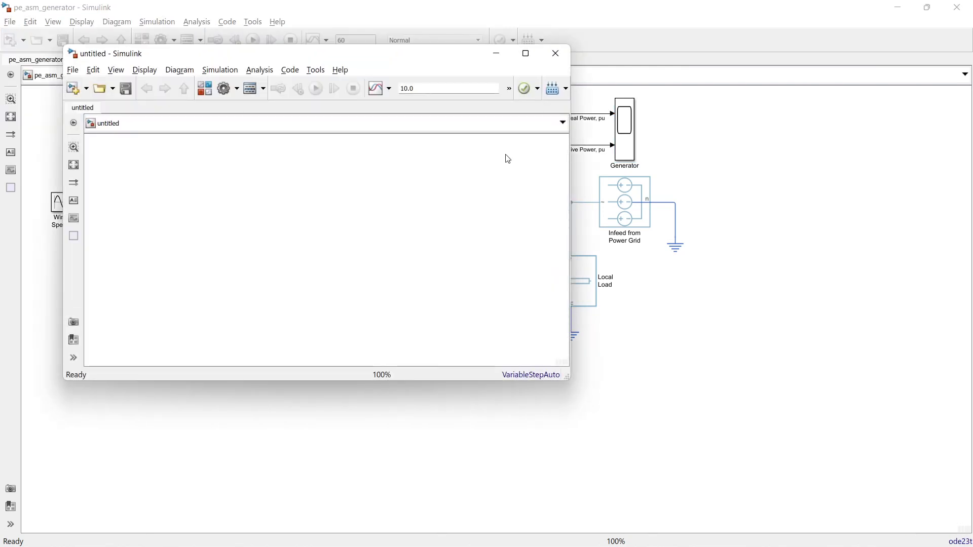
{"action": "left_click", "coordinate": [922, 46]}
{"action": "left_click", "coordinate": [957, 7]}
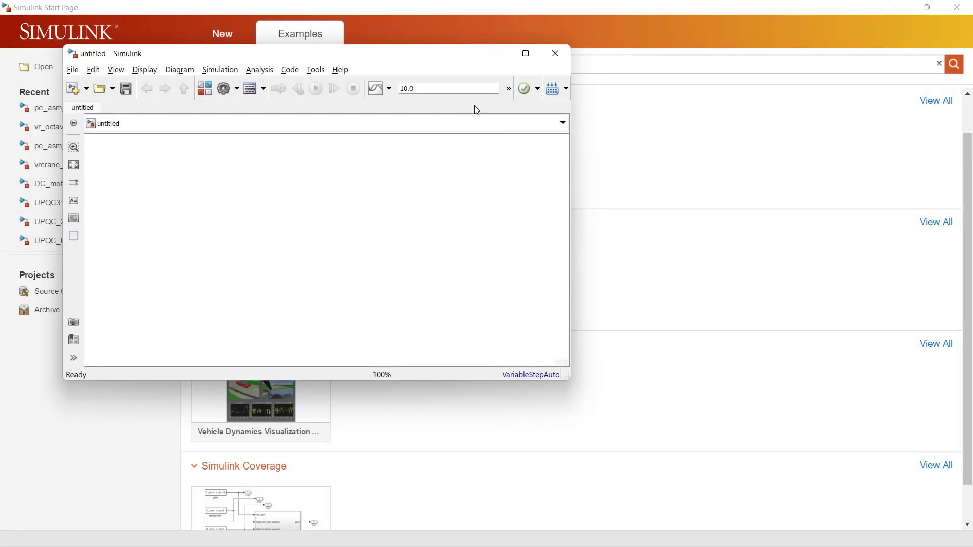
{"action": "left_click", "coordinate": [526, 55]}
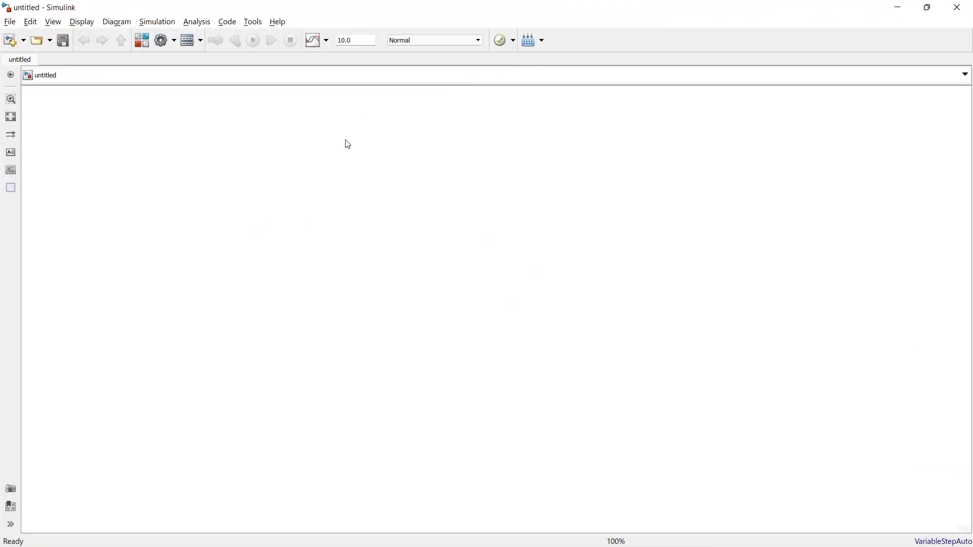
Step: Browse the untitled model window's menus without changing anything
{"action": "left_click", "coordinate": [52, 23]}
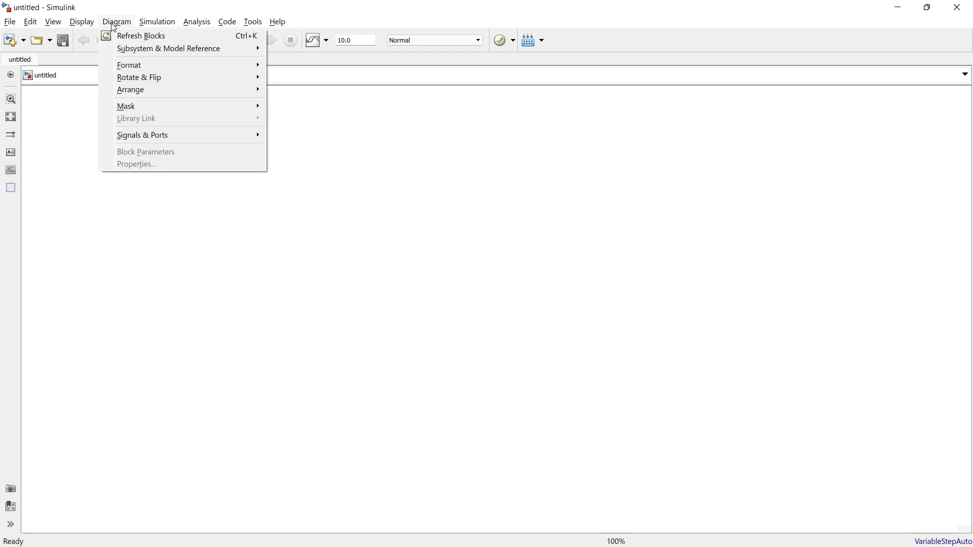
{"action": "mouse_move", "coordinate": [161, 29]}
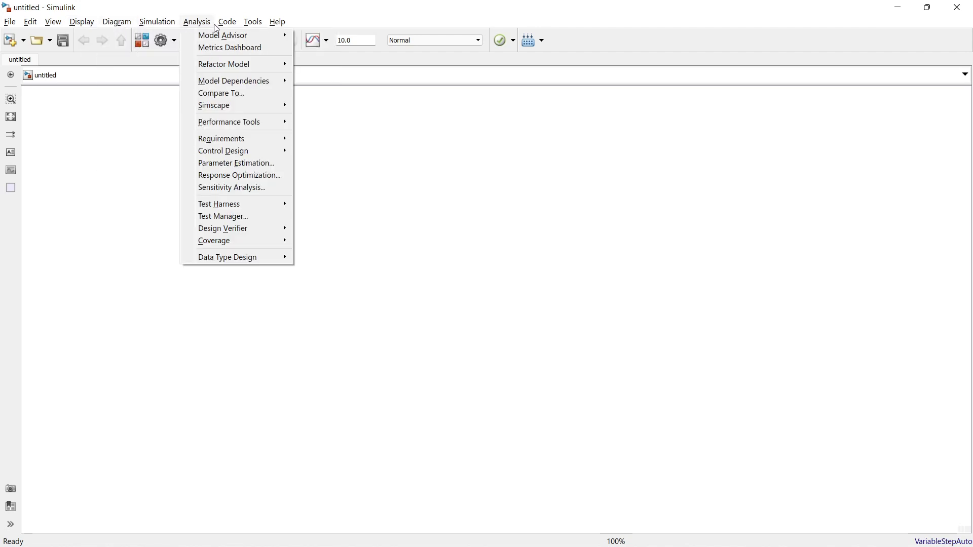
{"action": "mouse_move", "coordinate": [233, 25]}
{"action": "mouse_move", "coordinate": [285, 24]}
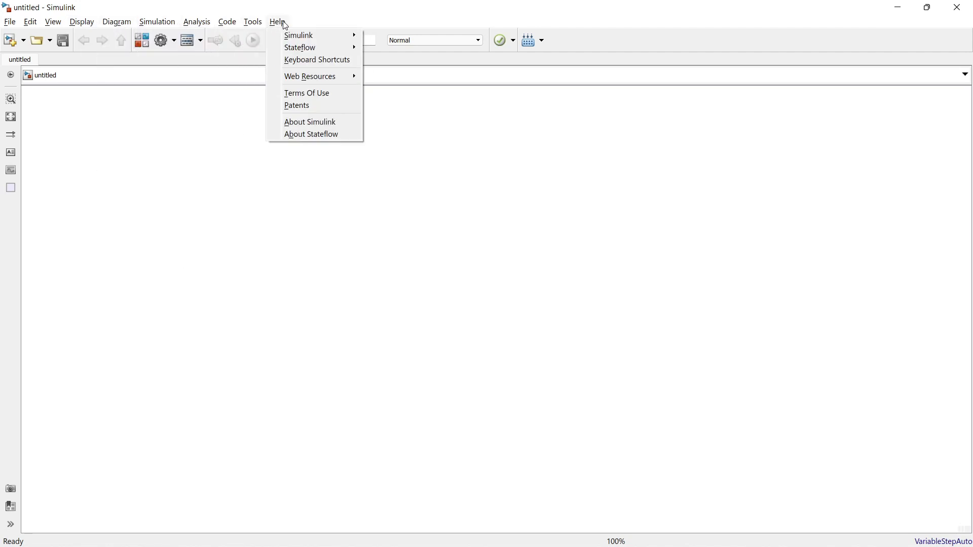
{"action": "left_click", "coordinate": [402, 191]}
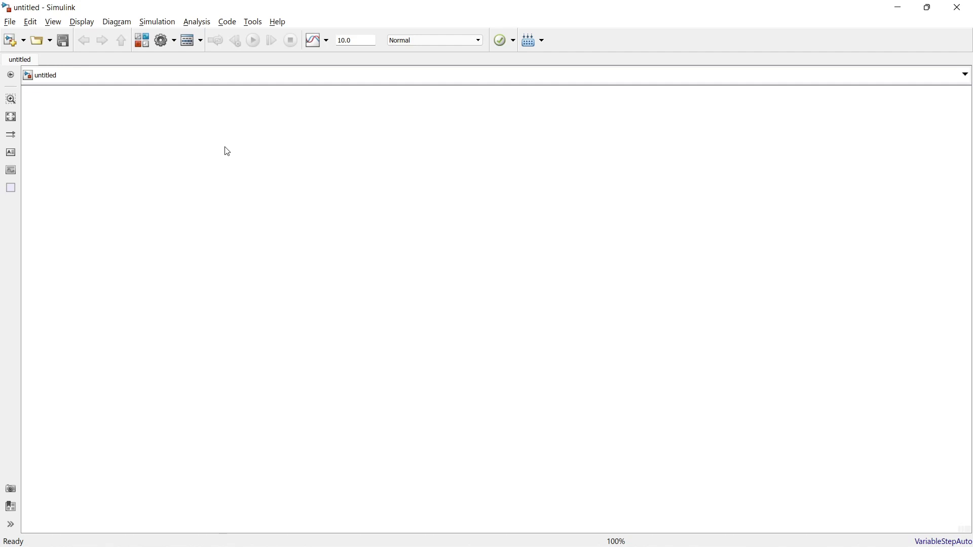
Step: Look through the New choices and the recent model files list, then start Save As
{"action": "left_click", "coordinate": [25, 41]}
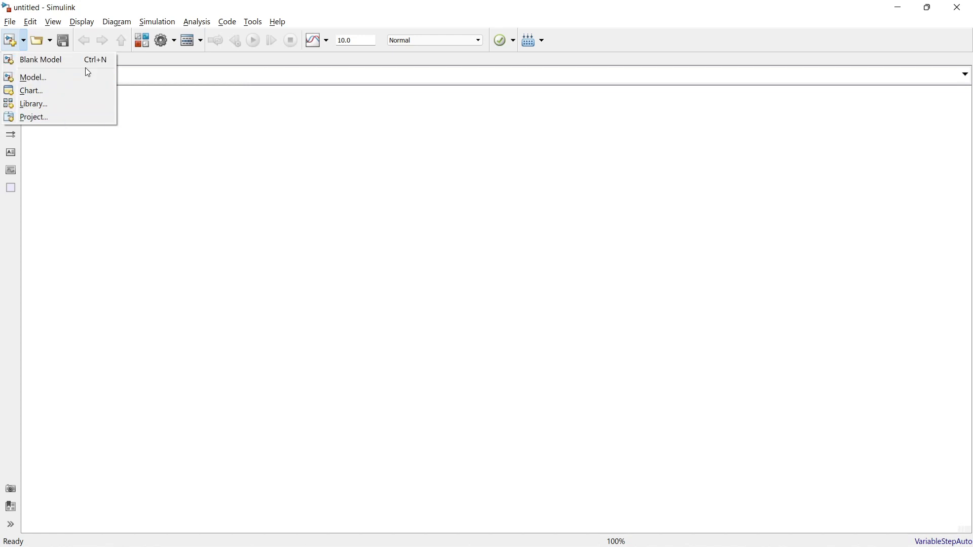
{"action": "left_click", "coordinate": [173, 106]}
{"action": "left_click", "coordinate": [50, 42]}
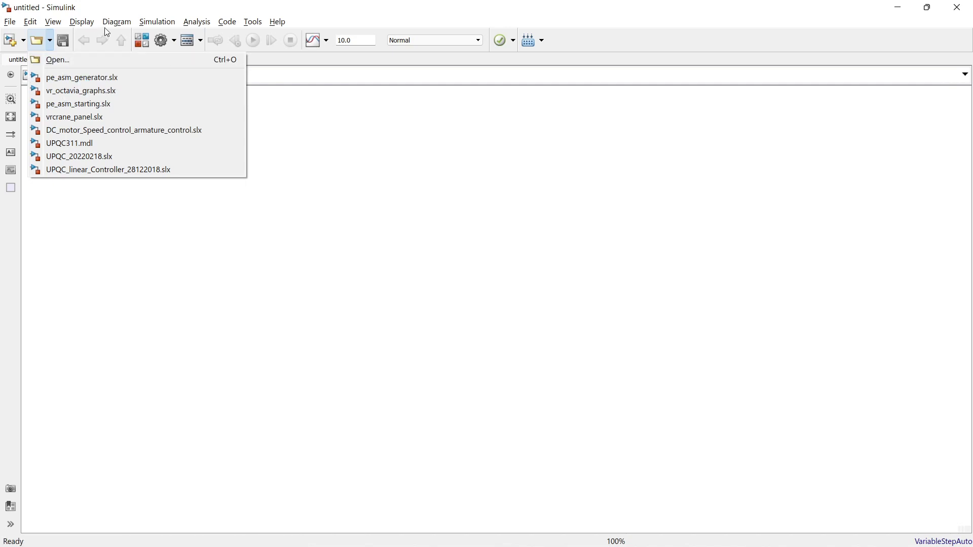
{"action": "left_click", "coordinate": [117, 14]}
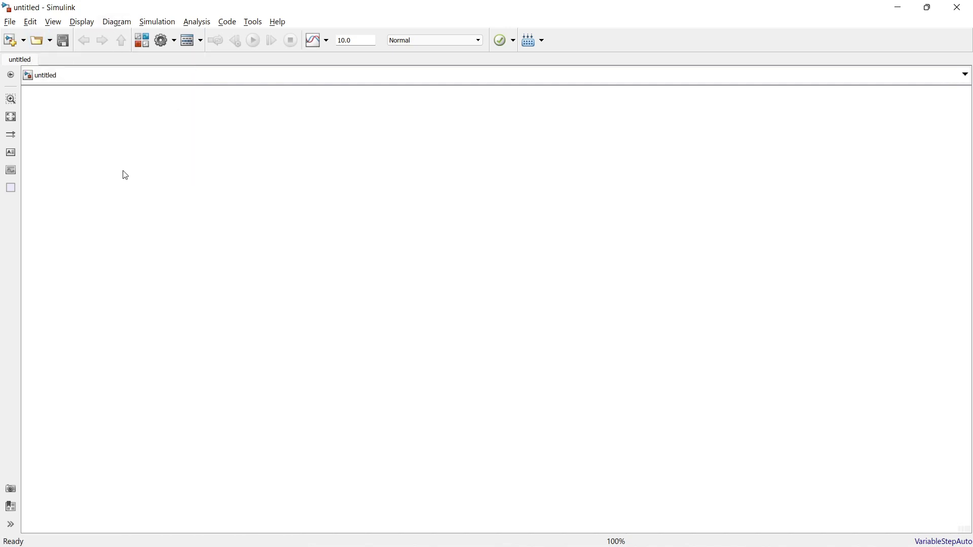
{"action": "left_click", "coordinate": [67, 49]}
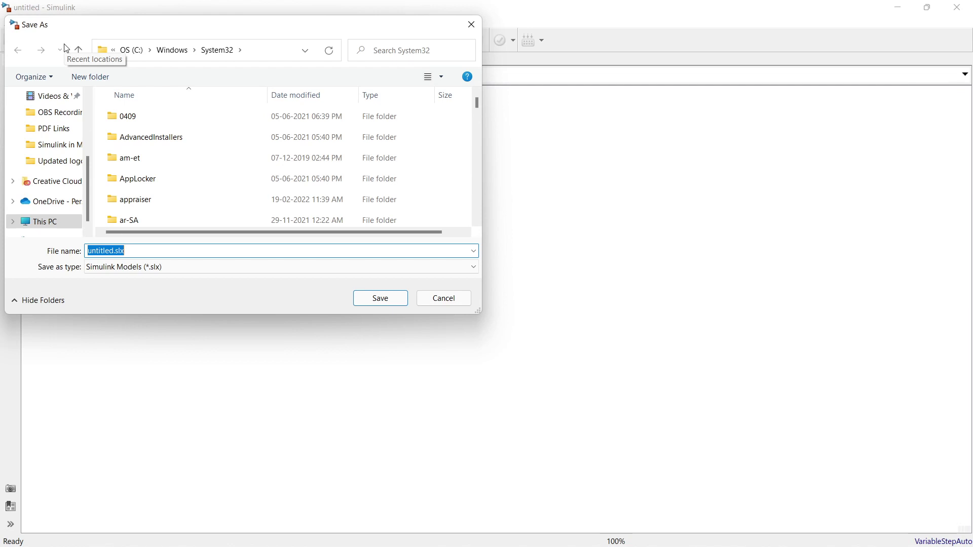
Step: Try saving the model as 'My simulation' in D:\MATLAB 2017b_Files
{"action": "type", "text": "My simulation"}
{"action": "scroll", "coordinate": [91, 205], "scroll_direction": "down", "scroll_amount": 1}
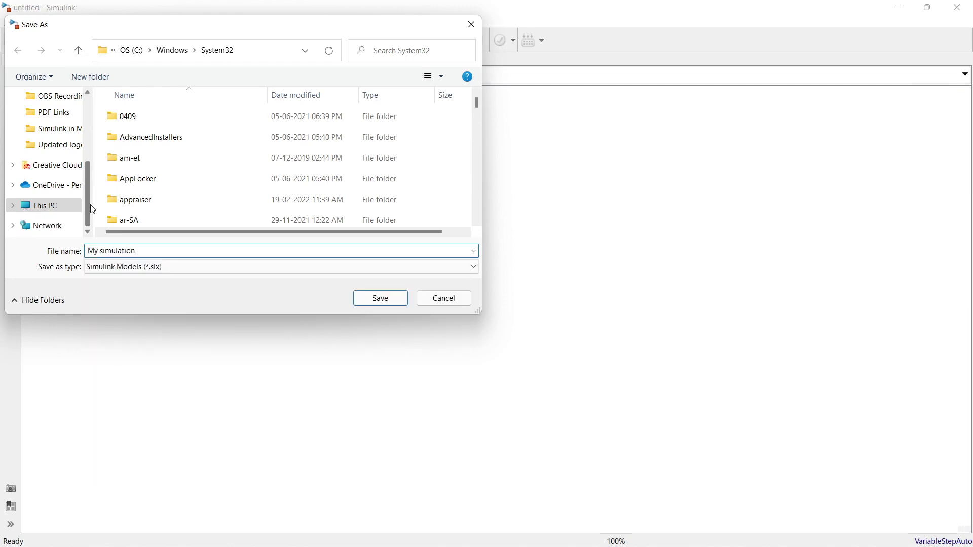
{"action": "left_click", "coordinate": [51, 205]}
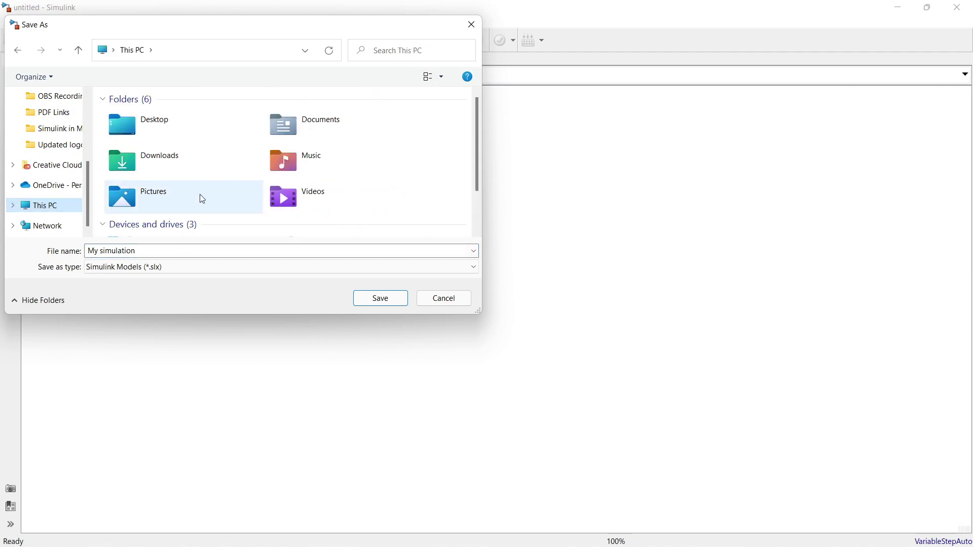
{"action": "scroll", "coordinate": [304, 198], "scroll_direction": "down", "scroll_amount": 2}
{"action": "double_click", "coordinate": [317, 195]}
{"action": "scroll", "coordinate": [228, 201], "scroll_direction": "down", "scroll_amount": 2}
{"action": "left_click", "coordinate": [381, 298]}
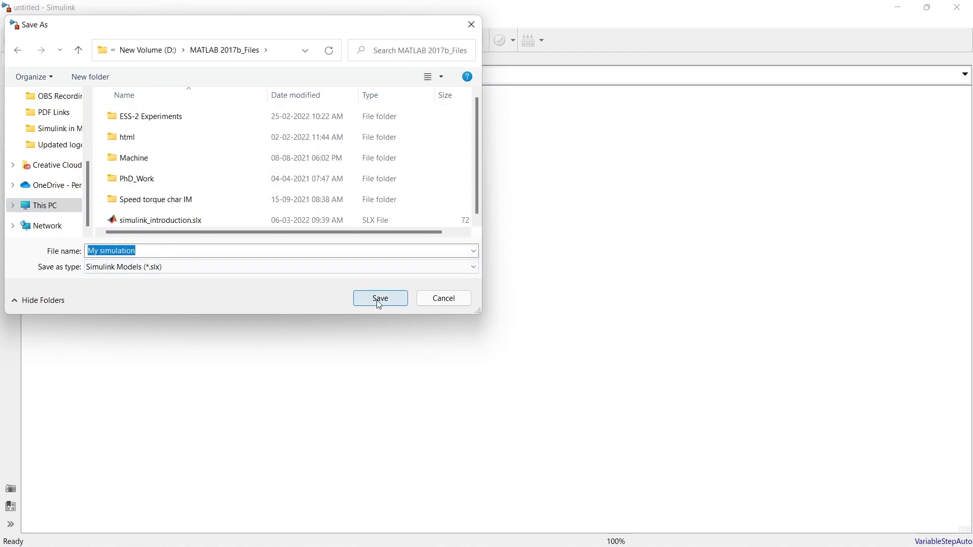
{"action": "left_click", "coordinate": [381, 298]}
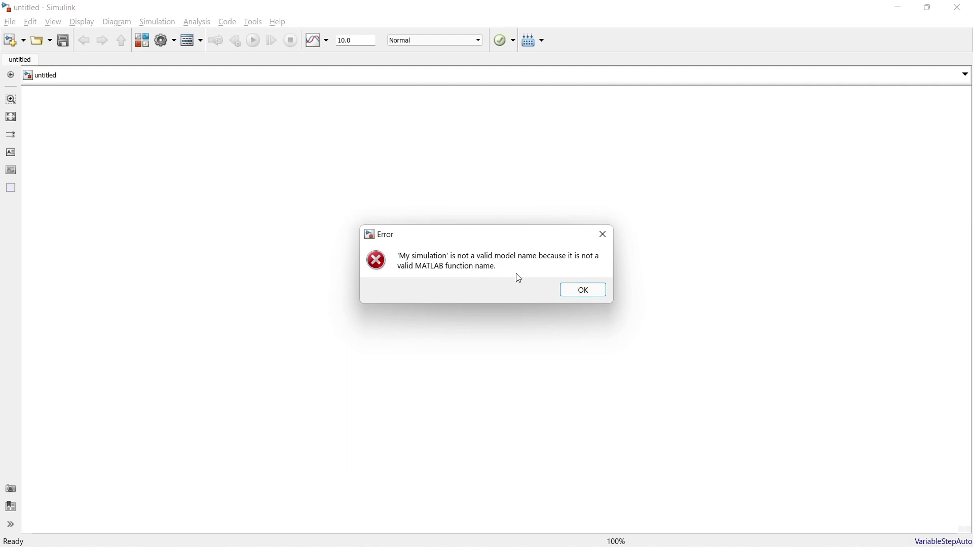
Step: Dismiss the invalid-name error and save the model as My_simulation.slx instead
{"action": "left_click", "coordinate": [584, 291]}
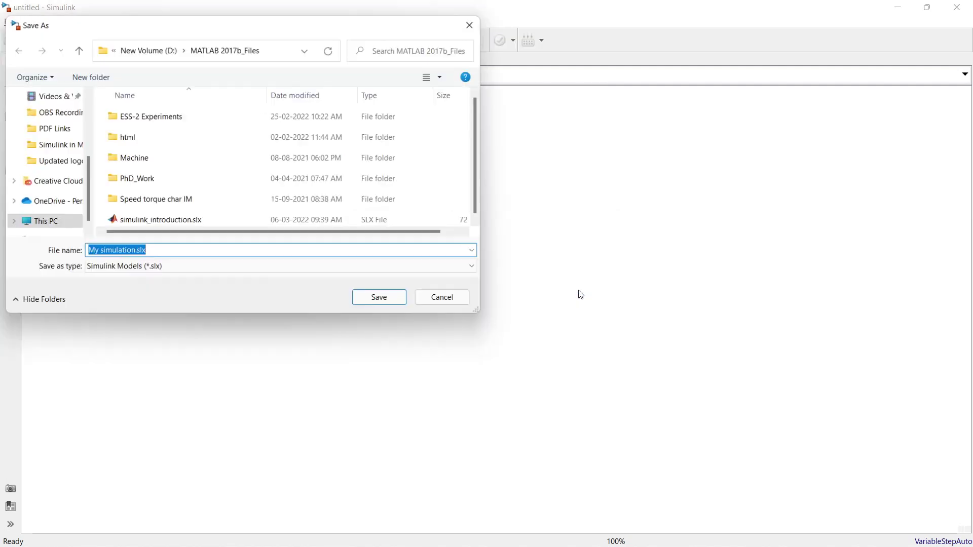
{"action": "left_click", "coordinate": [102, 251]}
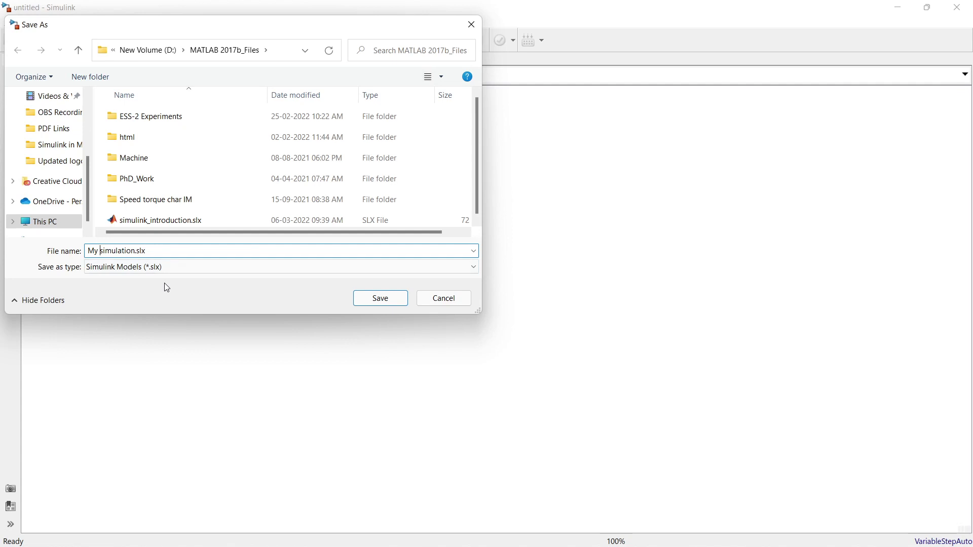
{"action": "key", "text": "BackSpace"}
{"action": "type", "text": "_"}
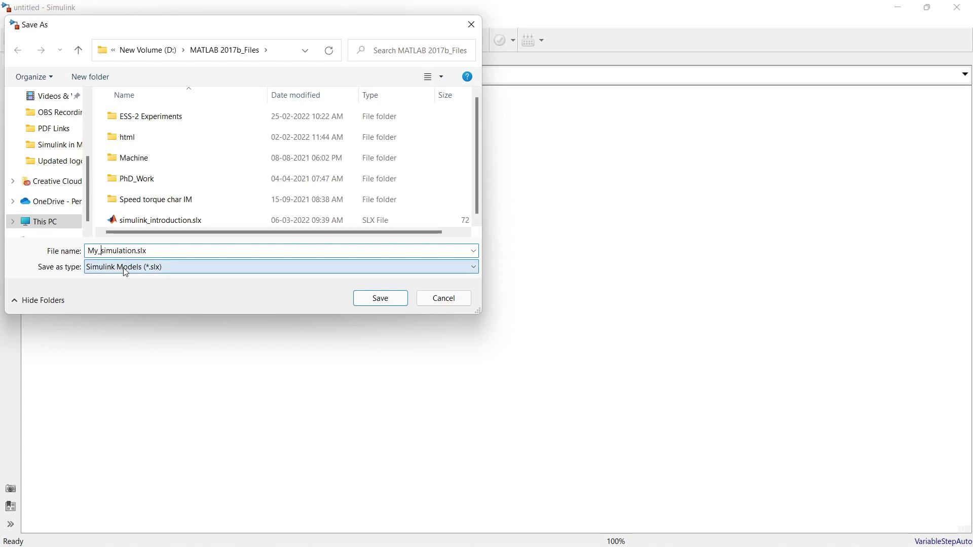
{"action": "left_click", "coordinate": [381, 299]}
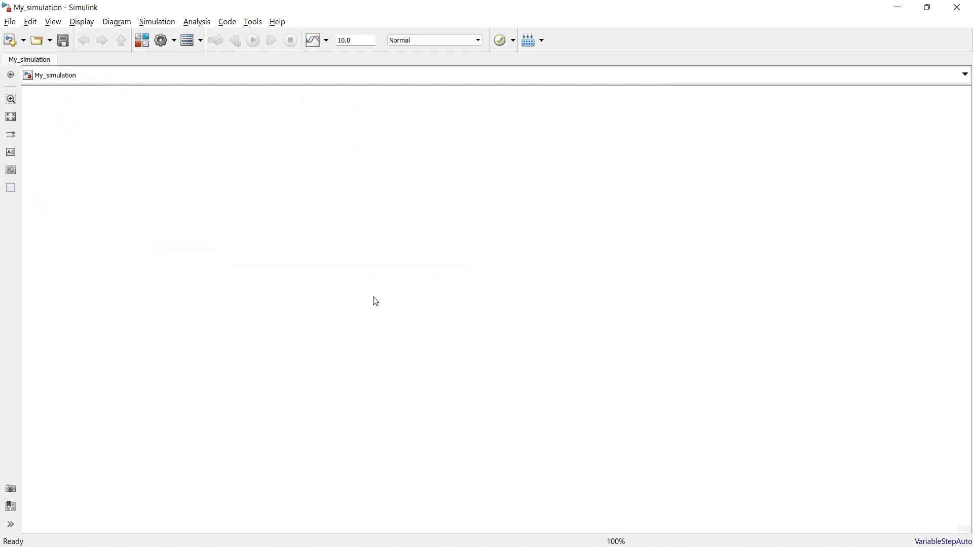
Step: In the Library Browser, look through the Simulink block categories down to Sources
{"action": "left_click", "coordinate": [141, 42]}
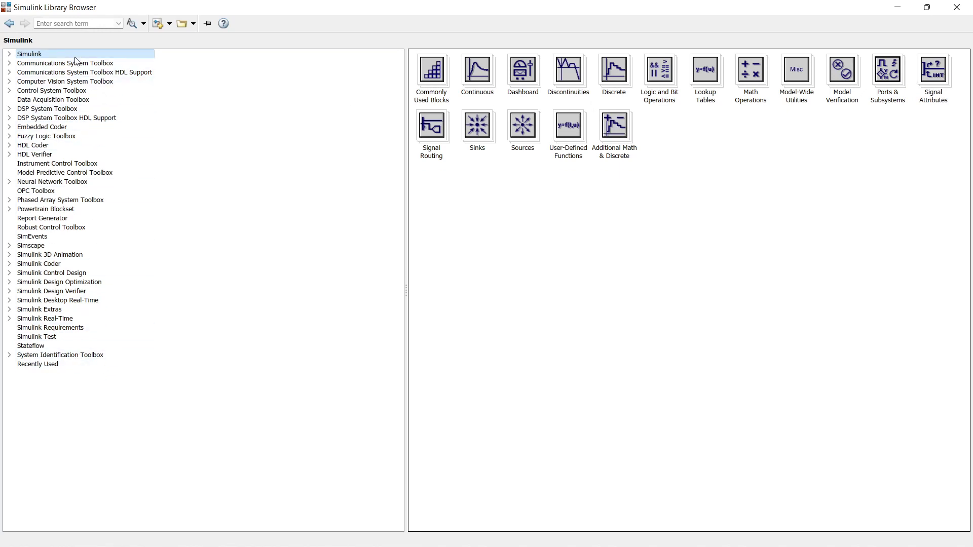
{"action": "left_click", "coordinate": [9, 54]}
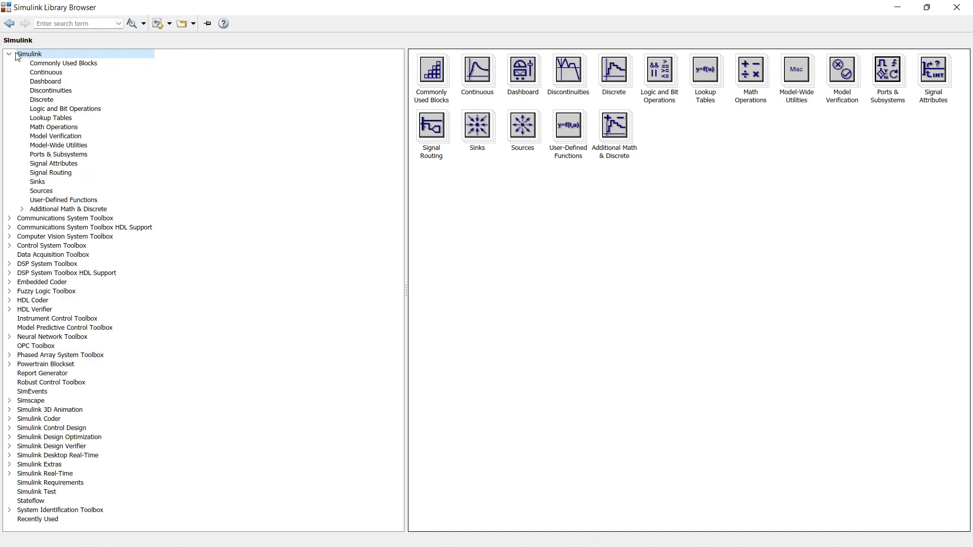
{"action": "left_click", "coordinate": [67, 68]}
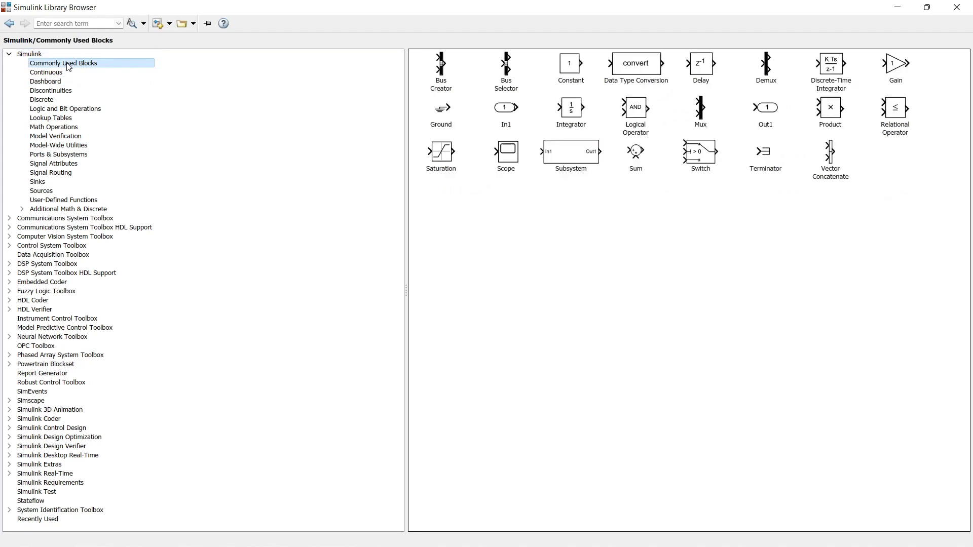
{"action": "left_click", "coordinate": [66, 73]}
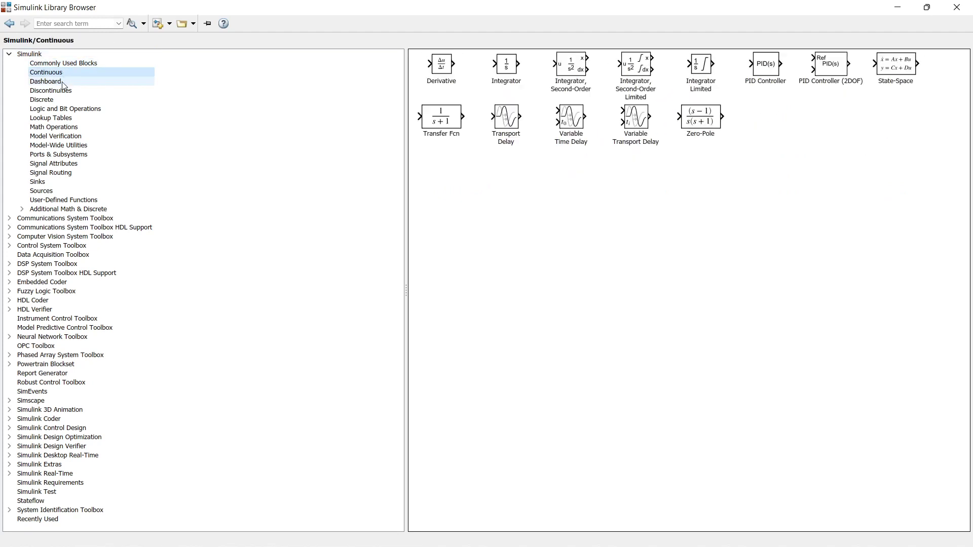
{"action": "left_click", "coordinate": [63, 83]}
{"action": "left_click", "coordinate": [63, 92]}
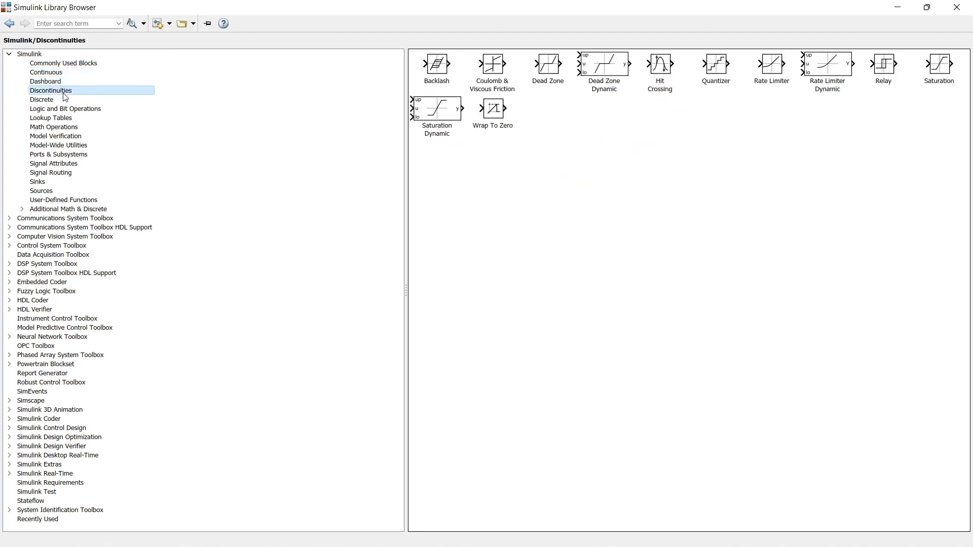
{"action": "left_click", "coordinate": [61, 100]}
{"action": "left_click", "coordinate": [59, 109]}
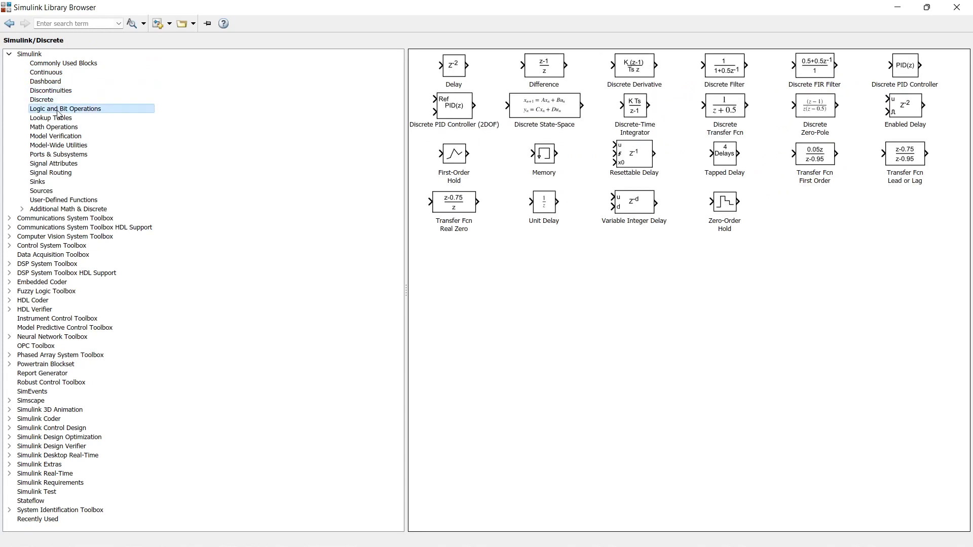
{"action": "left_click", "coordinate": [58, 120]}
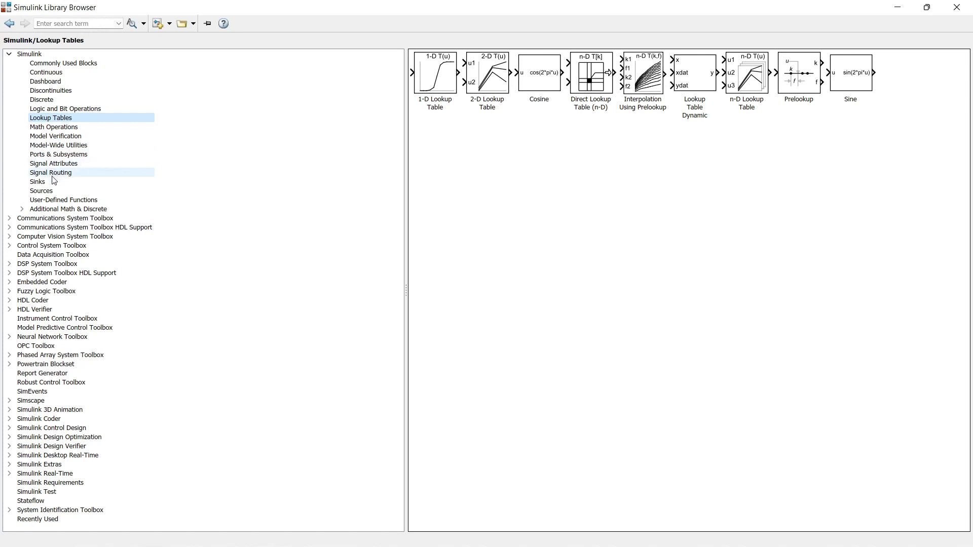
{"action": "left_click", "coordinate": [53, 191]}
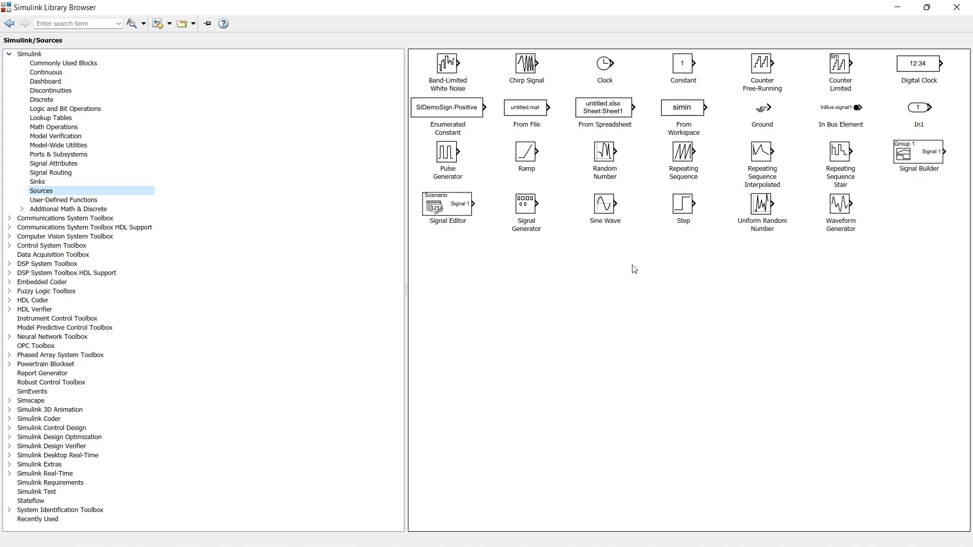
Step: Add the Sine Wave block to My_simulation and move it toward the upper left
{"action": "left_click", "coordinate": [606, 210]}
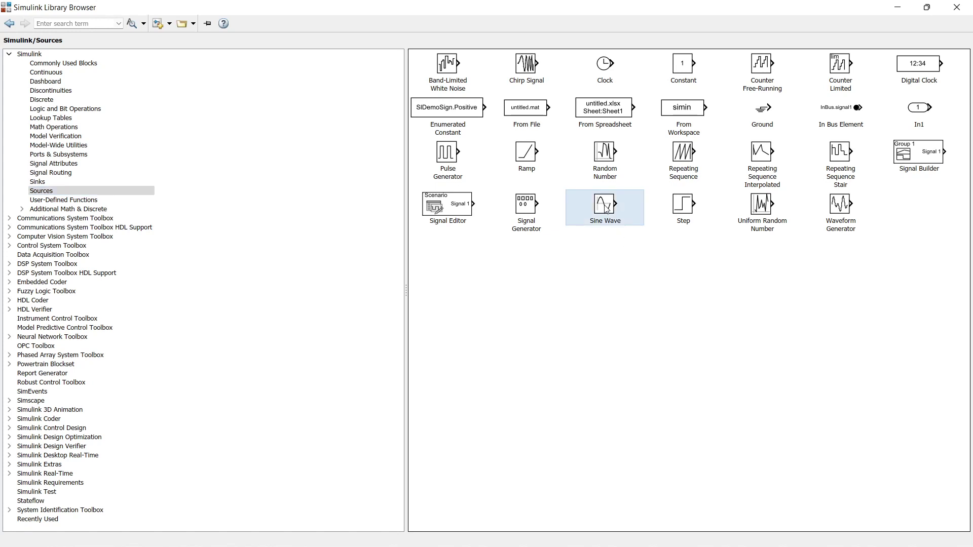
{"action": "right_click", "coordinate": [606, 209]}
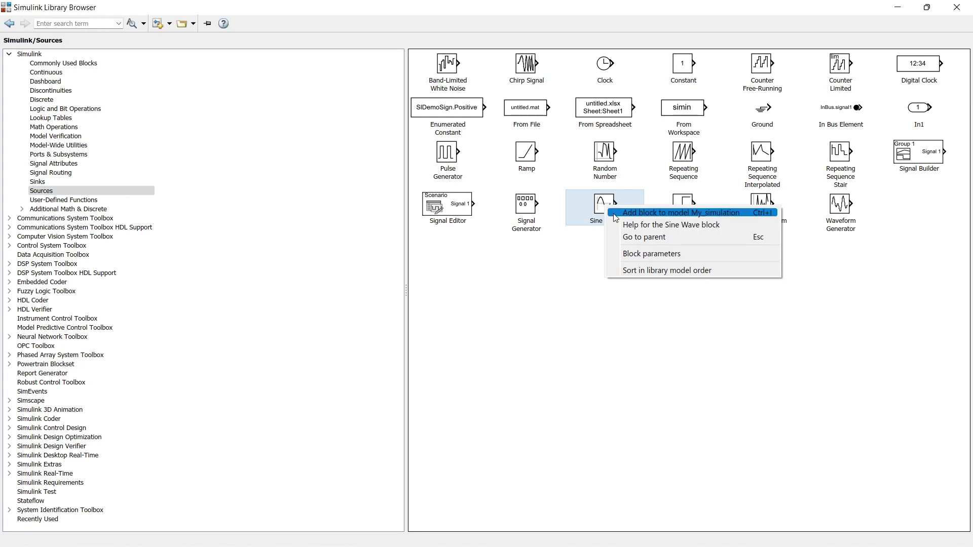
{"action": "left_click", "coordinate": [703, 213]}
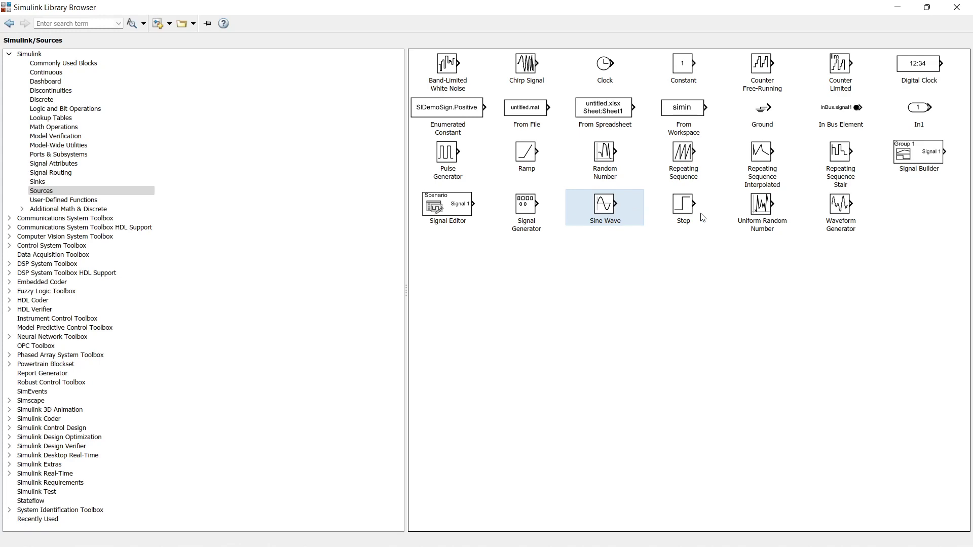
{"action": "left_click", "coordinate": [897, 9]}
{"action": "left_click_drag", "start_coordinate": [500, 306], "coordinate": [194, 213]}
{"action": "left_click", "coordinate": [230, 199]}
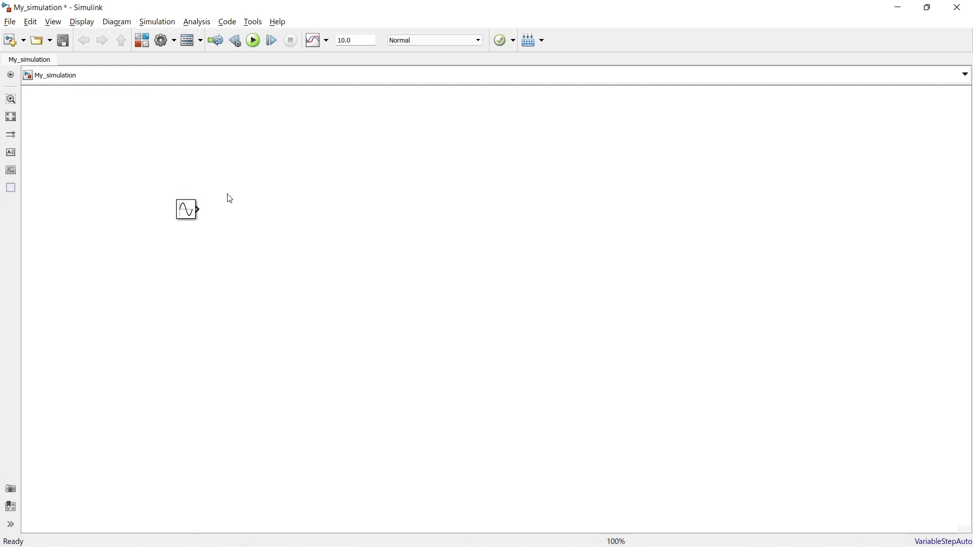
Step: Quick-insert a second Sine Wave (Sine Wave1) with amplitude 2 and place it above the original
{"action": "double_click", "coordinate": [241, 198]}
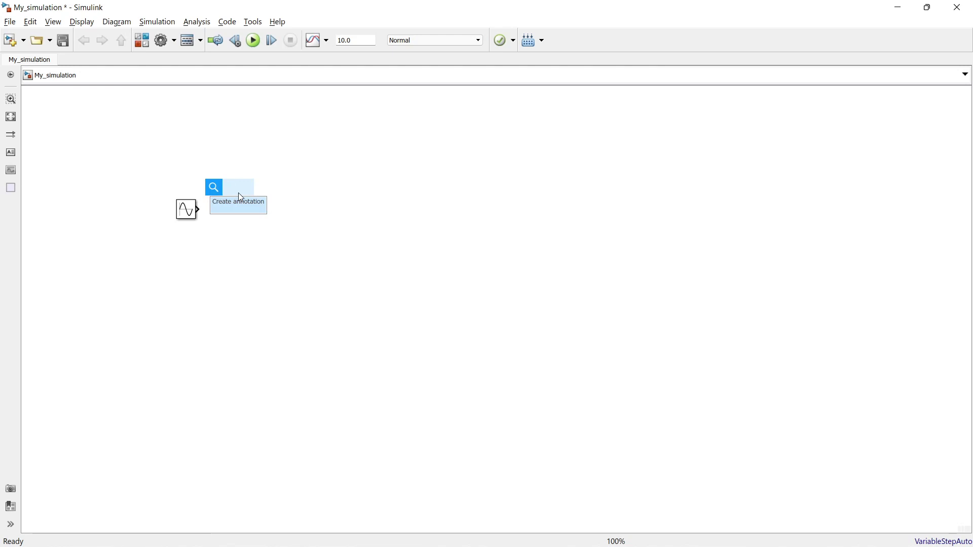
{"action": "type", "text": "Sine"}
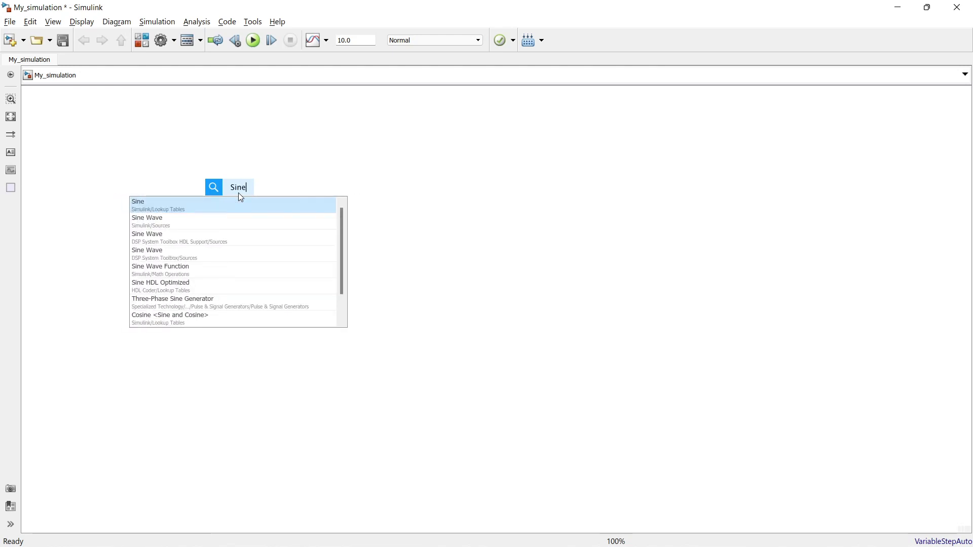
{"action": "type", "text": " wave"}
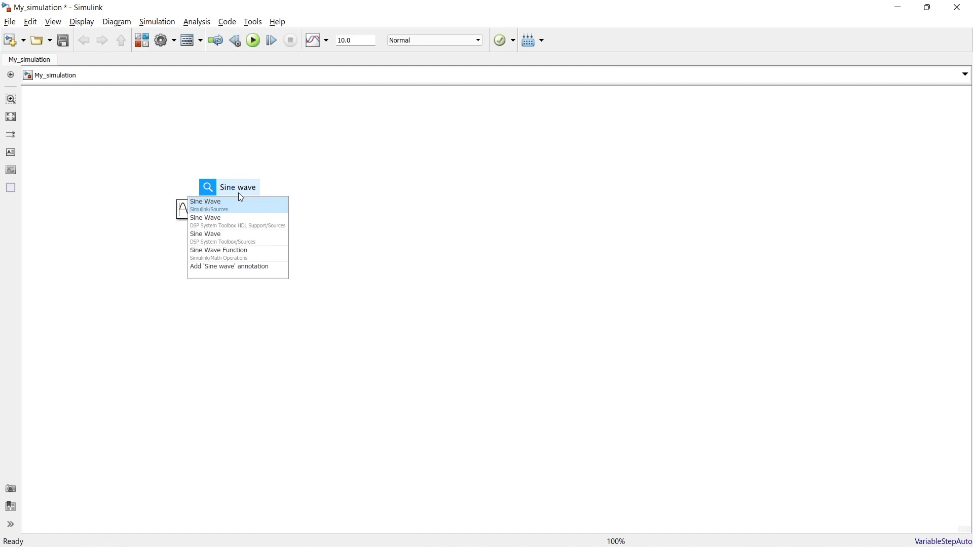
{"action": "left_click", "coordinate": [211, 202]}
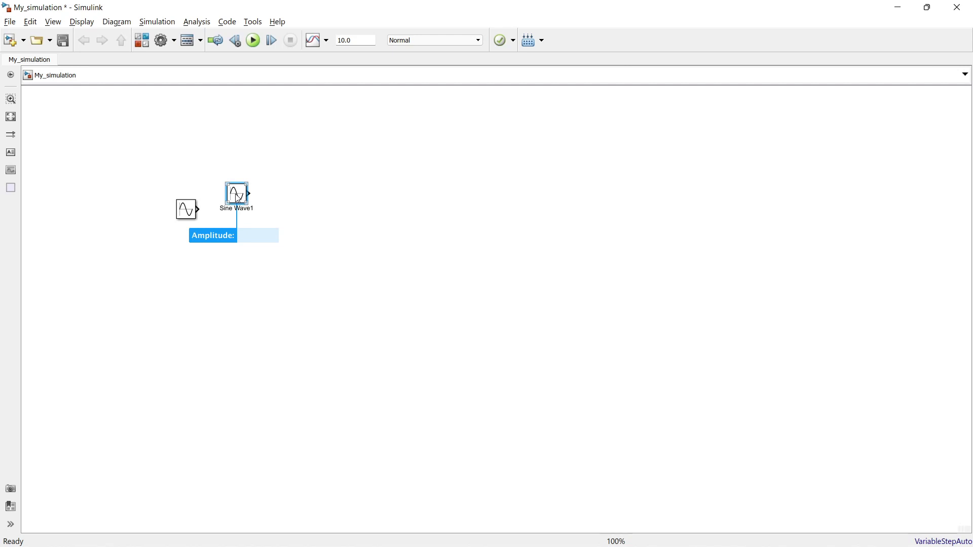
{"action": "type", "text": "2"}
{"action": "key", "text": "Return"}
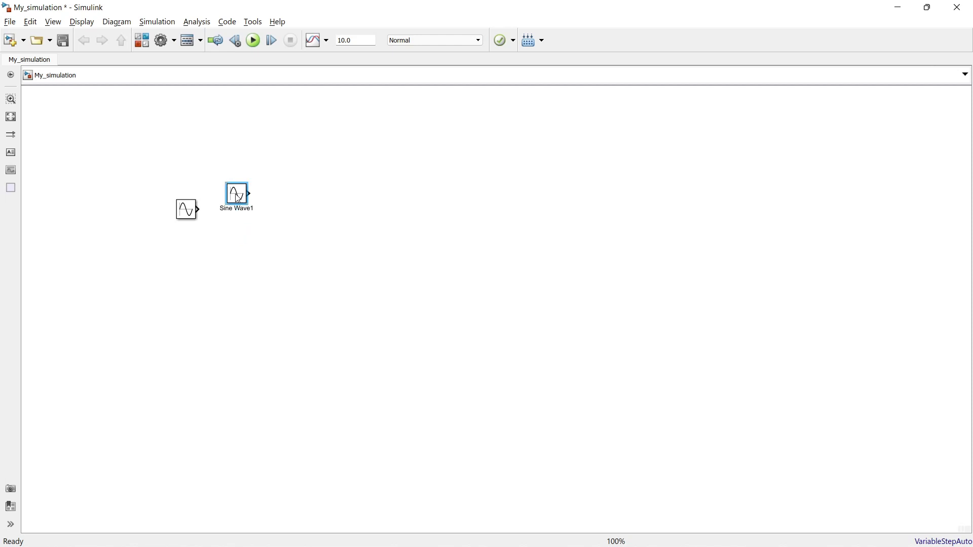
{"action": "left_click_drag", "start_coordinate": [238, 198], "coordinate": [188, 161]}
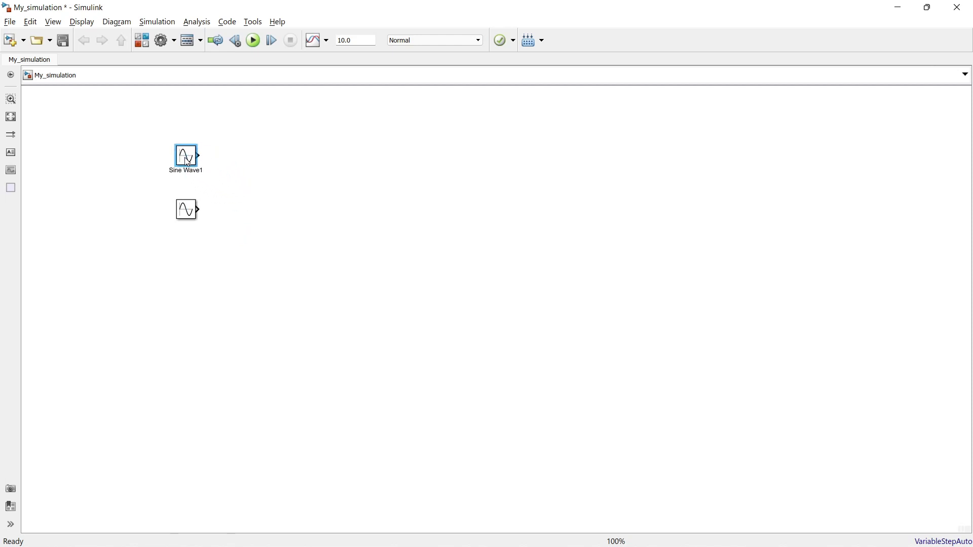
{"action": "left_click", "coordinate": [188, 217]}
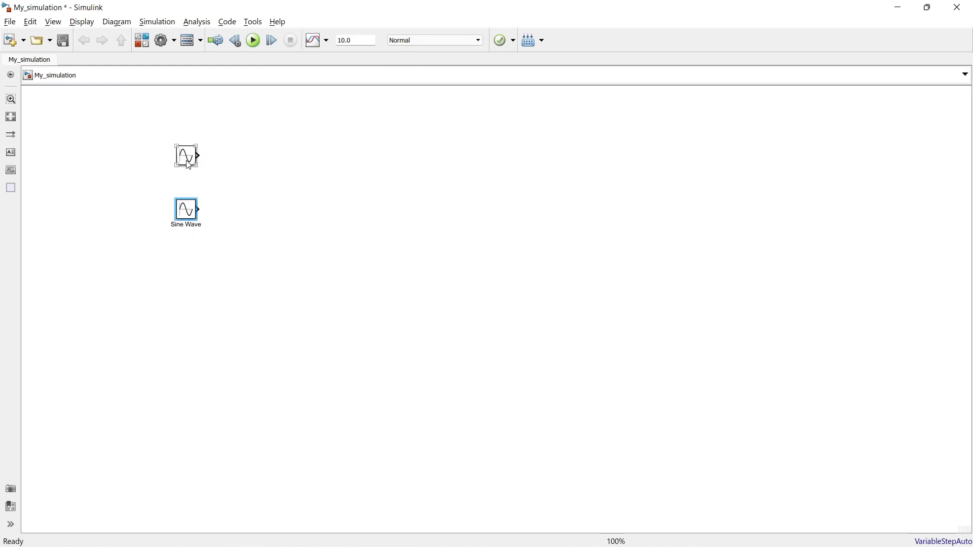
{"action": "double_click", "coordinate": [188, 215]}
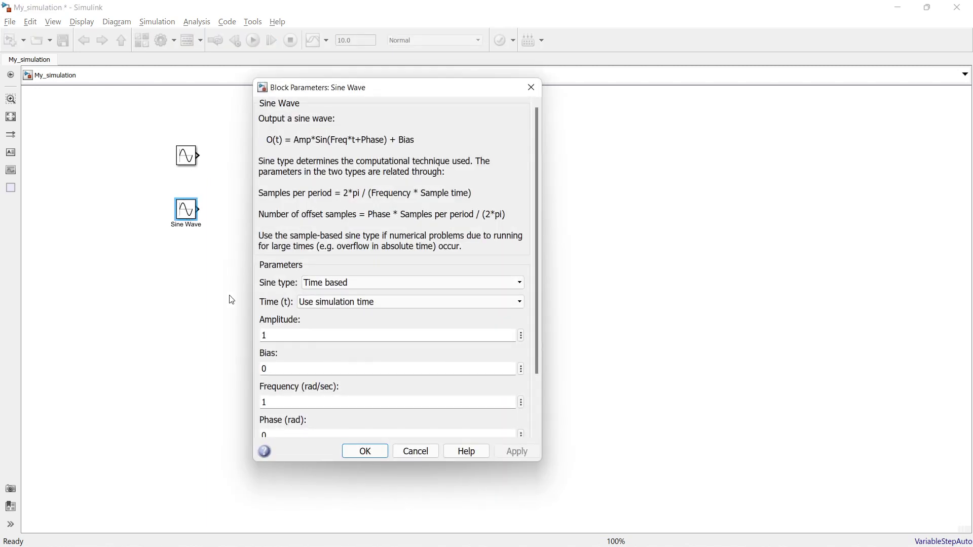
{"action": "double_click", "coordinate": [280, 333]}
{"action": "left_click_drag", "start_coordinate": [536, 172], "coordinate": [532, 248]}
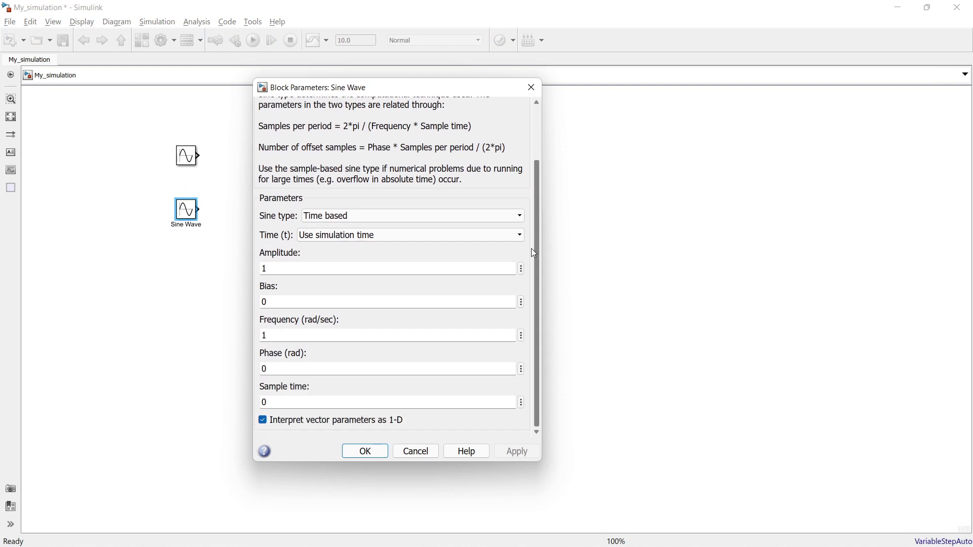
{"action": "double_click", "coordinate": [296, 266]}
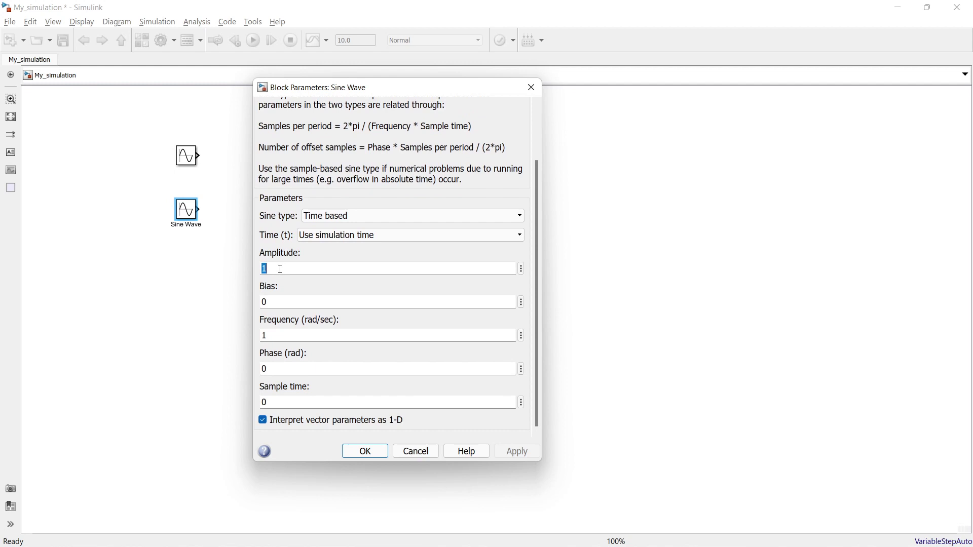
{"action": "left_click", "coordinate": [364, 453]}
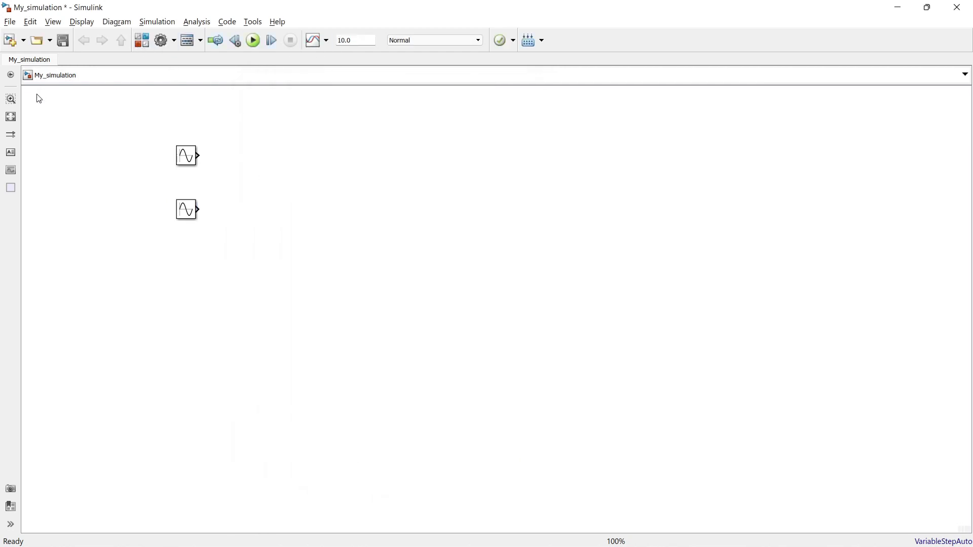
Step: Find the Add block by searching 'sum' in the Library Browser and place it between the two sine waves
{"action": "left_click", "coordinate": [141, 40]}
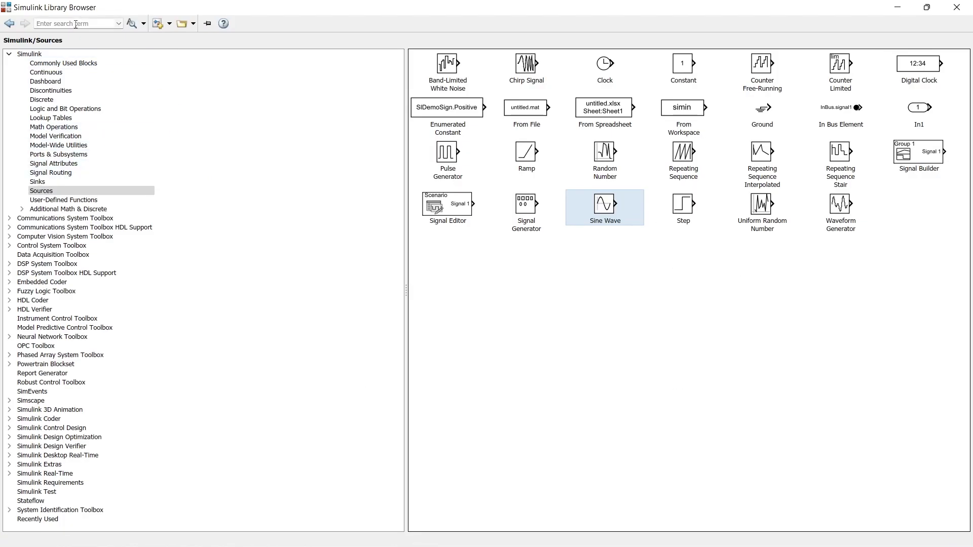
{"action": "type", "text": "su"}
{"action": "key", "text": "Return"}
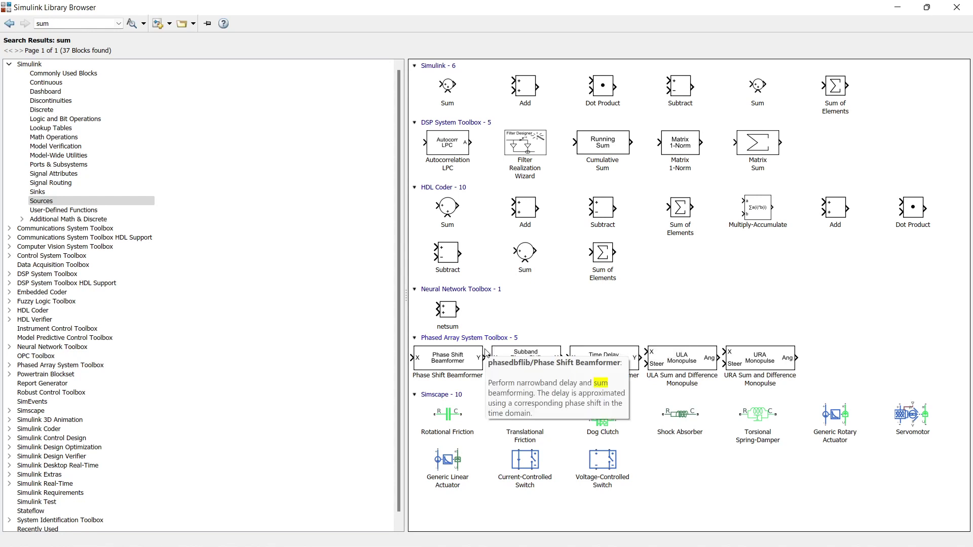
{"action": "left_click", "coordinate": [522, 92]}
{"action": "right_click", "coordinate": [523, 93]}
{"action": "key", "text": "Escape"}
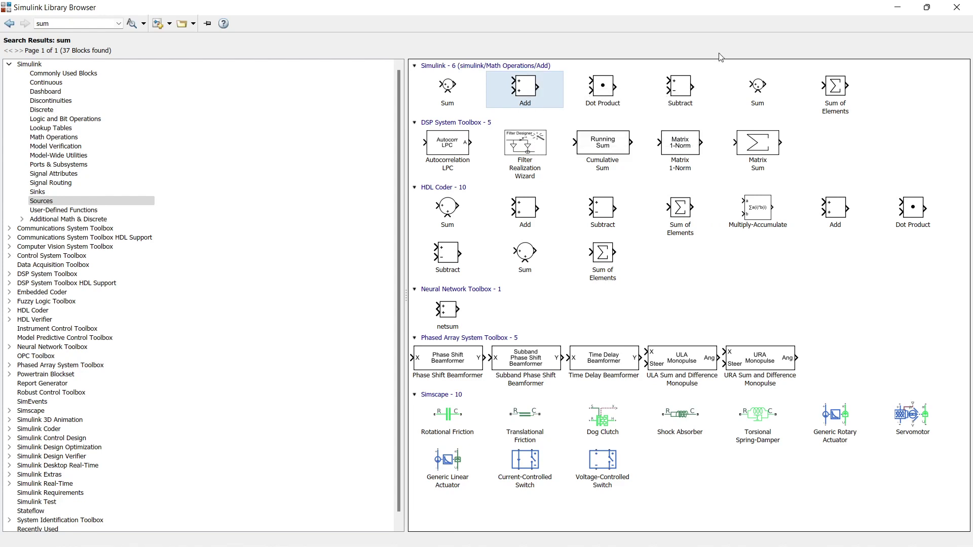
{"action": "left_click", "coordinate": [904, 11]}
{"action": "left_click_drag", "start_coordinate": [497, 314], "coordinate": [293, 192]}
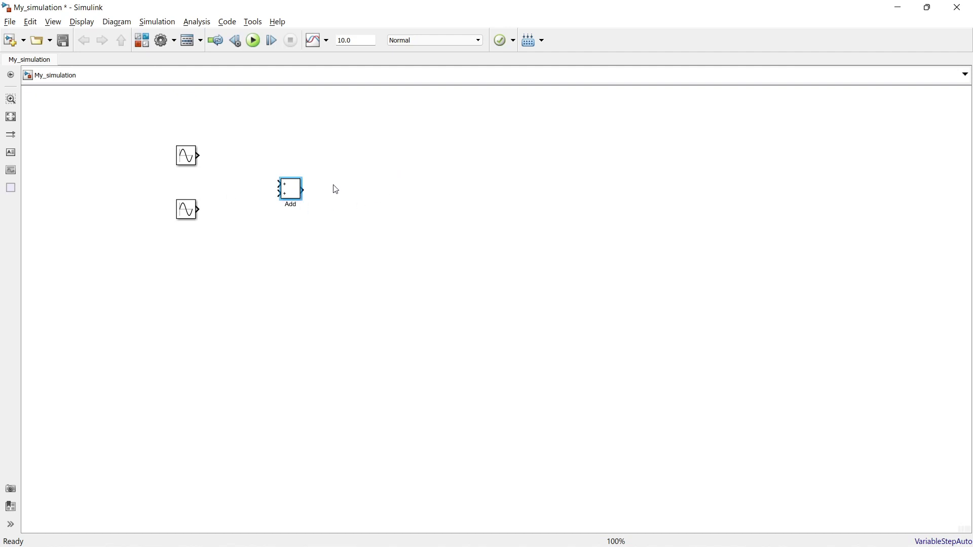
{"action": "key", "text": "ctrl+z"}
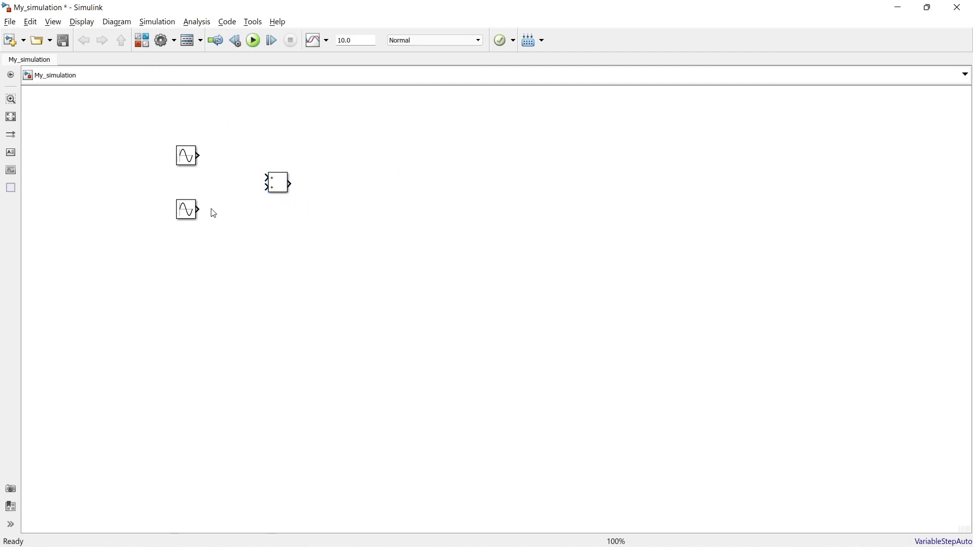
{"action": "left_click", "coordinate": [320, 188]}
Step: Add a Scope block from the Sinks library to My_simulation
{"action": "left_click", "coordinate": [142, 40]}
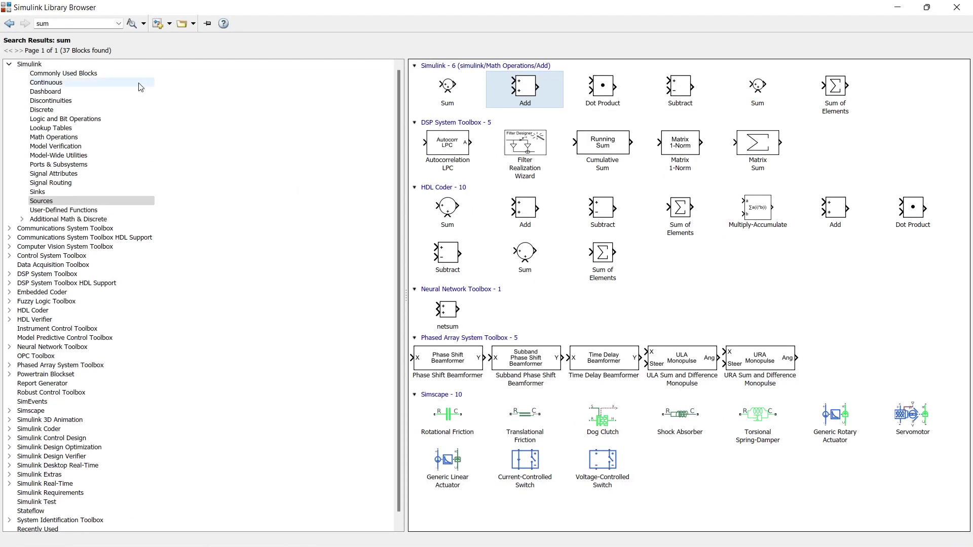
{"action": "left_click", "coordinate": [44, 194]}
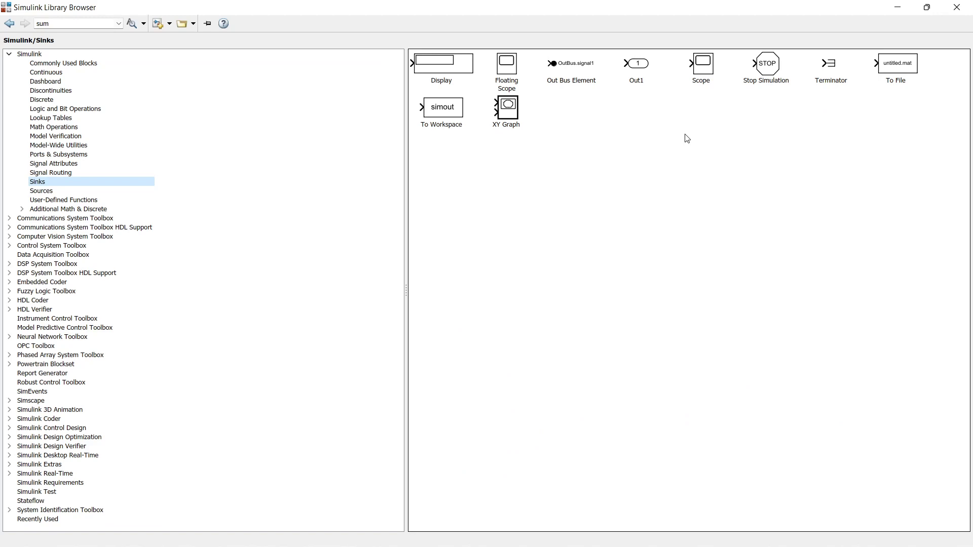
{"action": "left_click", "coordinate": [700, 69]}
{"action": "right_click", "coordinate": [700, 70]}
{"action": "left_click", "coordinate": [710, 77]}
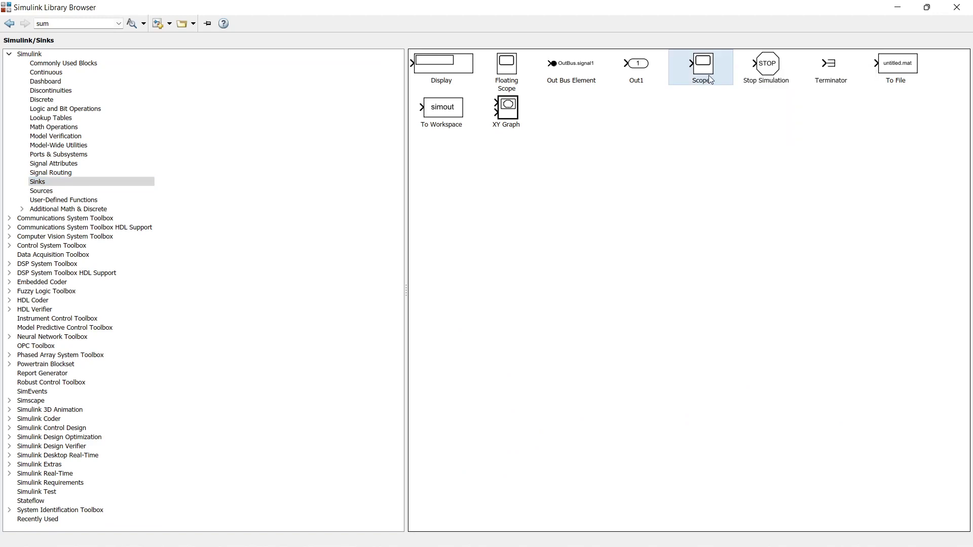
Step: Position the Scope right of the Add block and wire the upper sine wave into the Add block's top input
{"action": "left_click", "coordinate": [901, 6]}
{"action": "left_click_drag", "start_coordinate": [495, 324], "coordinate": [393, 197]}
{"action": "left_click", "coordinate": [439, 290]}
{"action": "left_click_drag", "start_coordinate": [199, 156], "coordinate": [264, 188]}
{"action": "left_click_drag", "start_coordinate": [200, 210], "coordinate": [383, 184]}
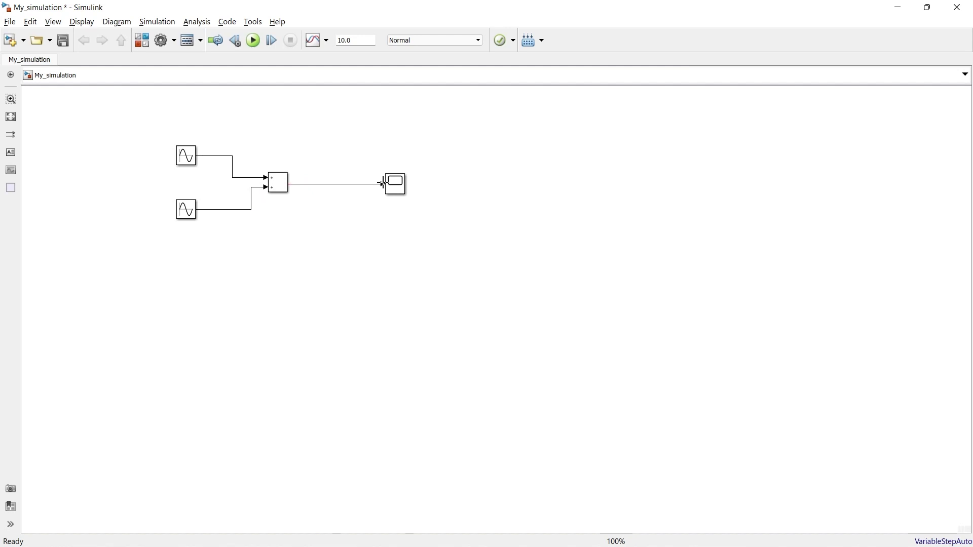
{"action": "left_click", "coordinate": [253, 42]}
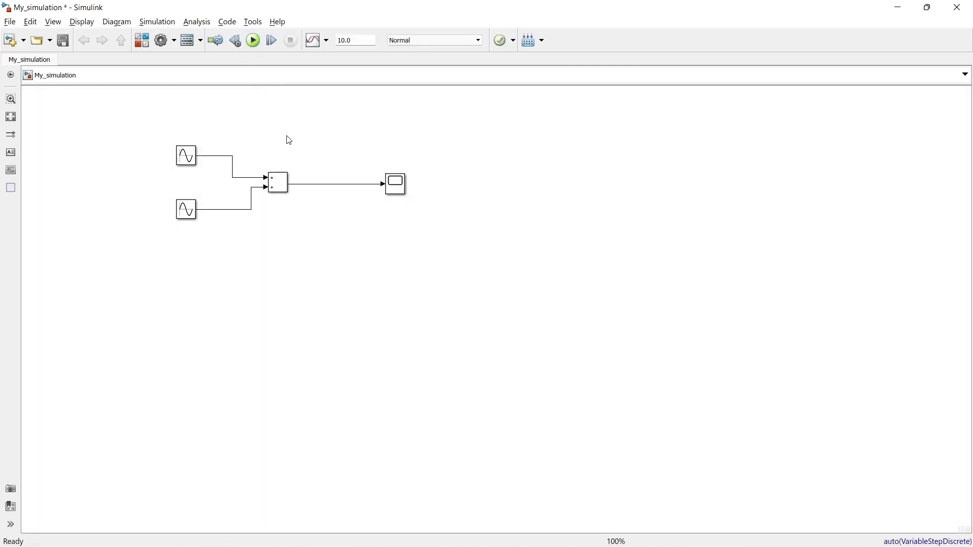
{"action": "left_click", "coordinate": [400, 196]}
{"action": "double_click", "coordinate": [399, 193]}
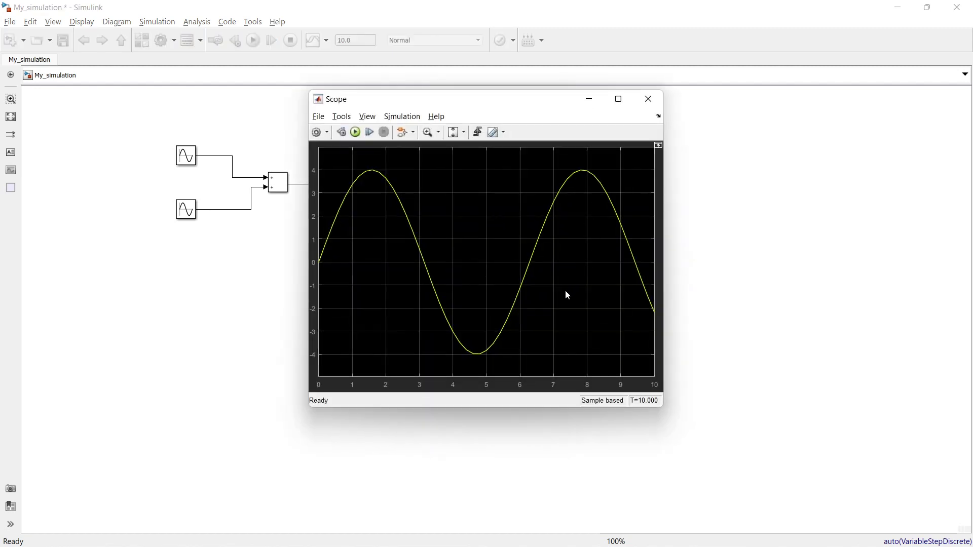
{"action": "left_click_drag", "start_coordinate": [491, 97], "coordinate": [648, 105]}
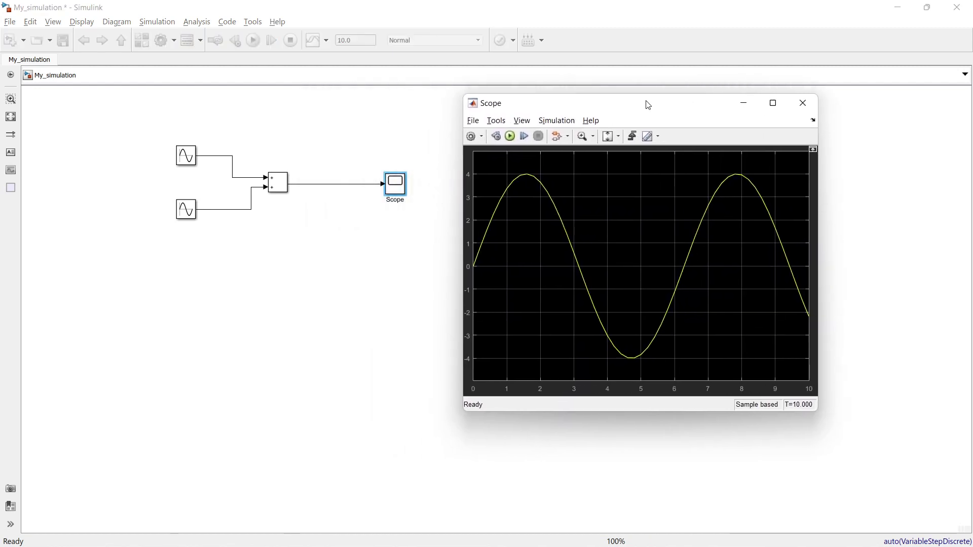
{"action": "left_click", "coordinate": [803, 103]}
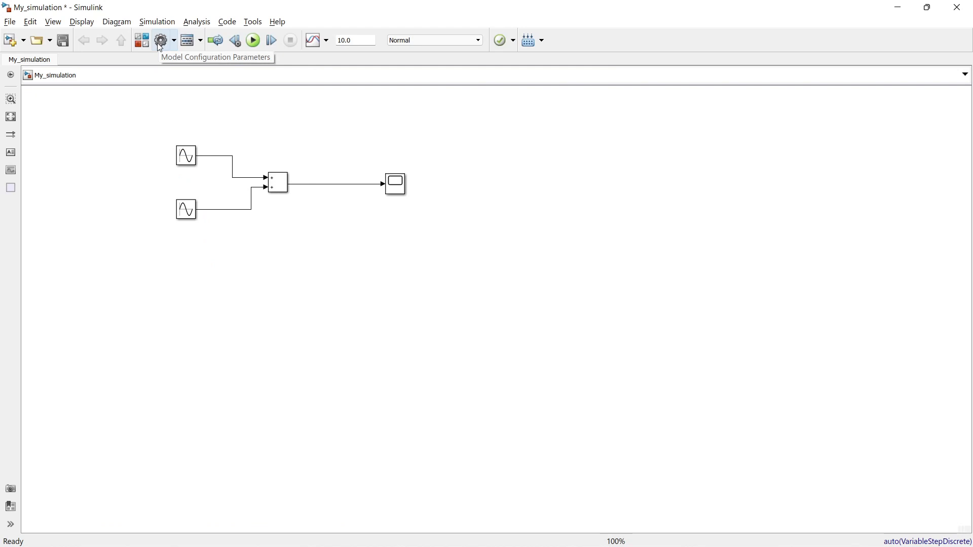
{"action": "left_click", "coordinate": [160, 44]}
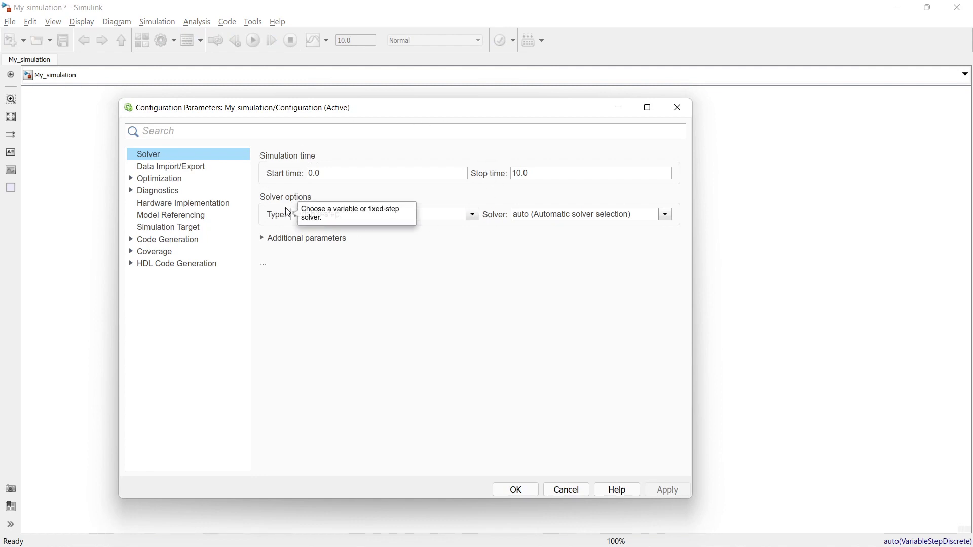
{"action": "left_click", "coordinate": [534, 214]}
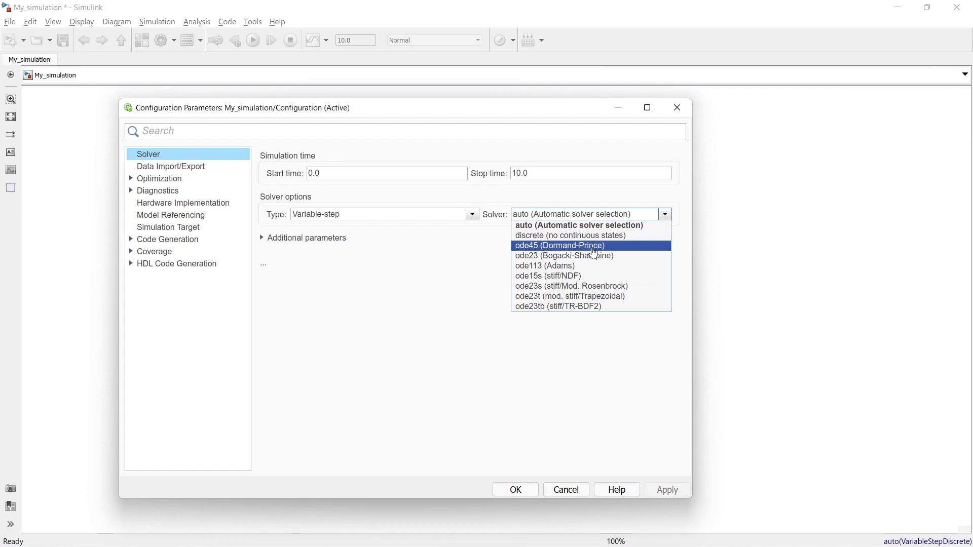
{"action": "left_click", "coordinate": [472, 217]}
{"action": "left_click", "coordinate": [473, 217]}
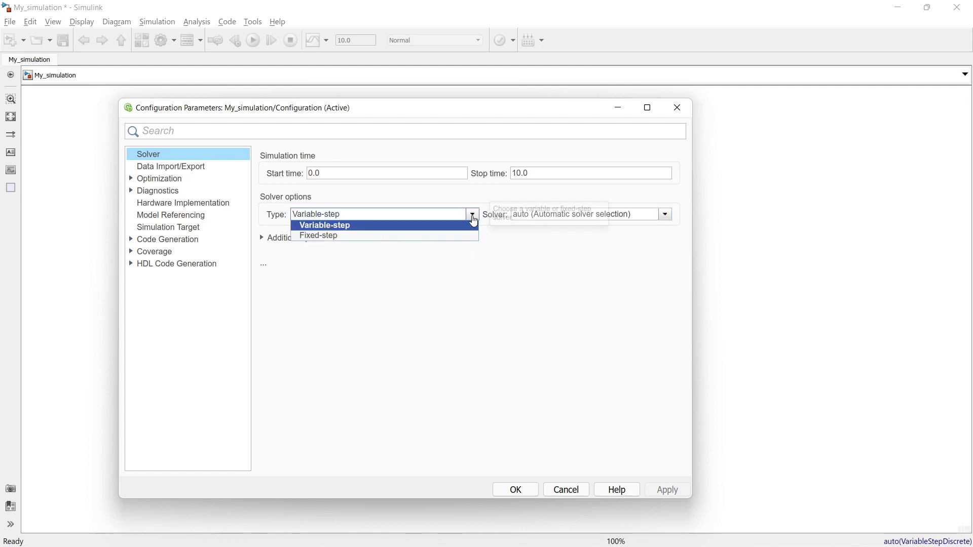
{"action": "left_click", "coordinate": [469, 294]}
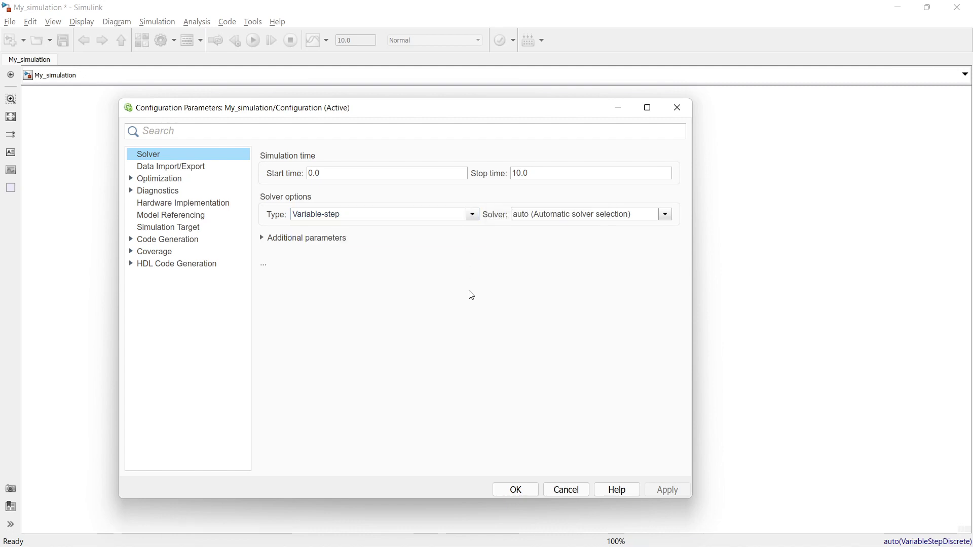
{"action": "left_click", "coordinate": [156, 167]}
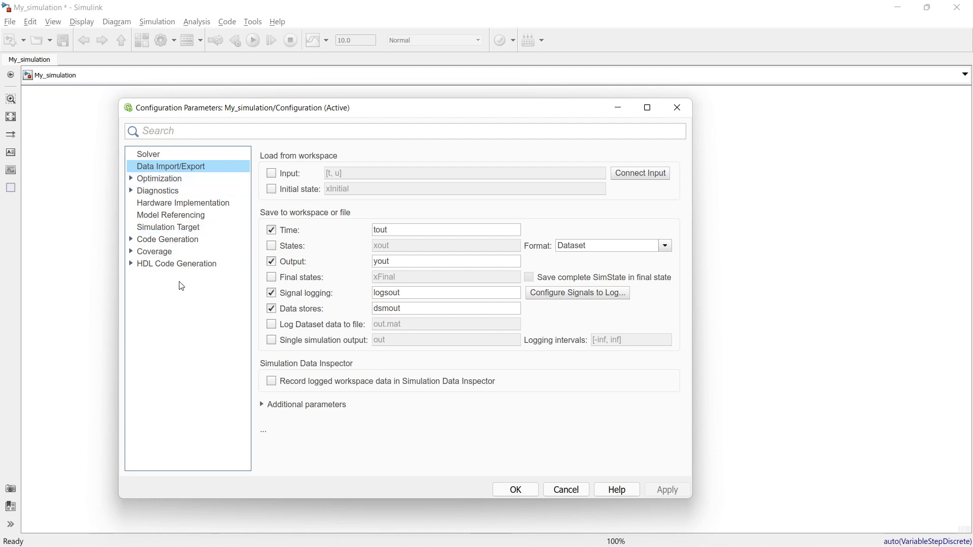
{"action": "left_click", "coordinate": [677, 106]}
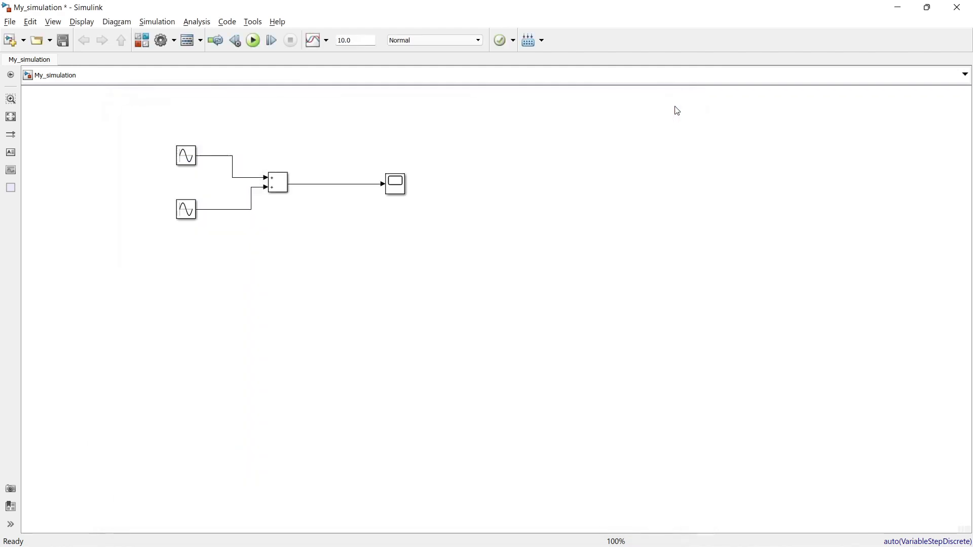
Step: Change the My_simulation stop time from 10 to 5
{"action": "left_click", "coordinate": [189, 41]}
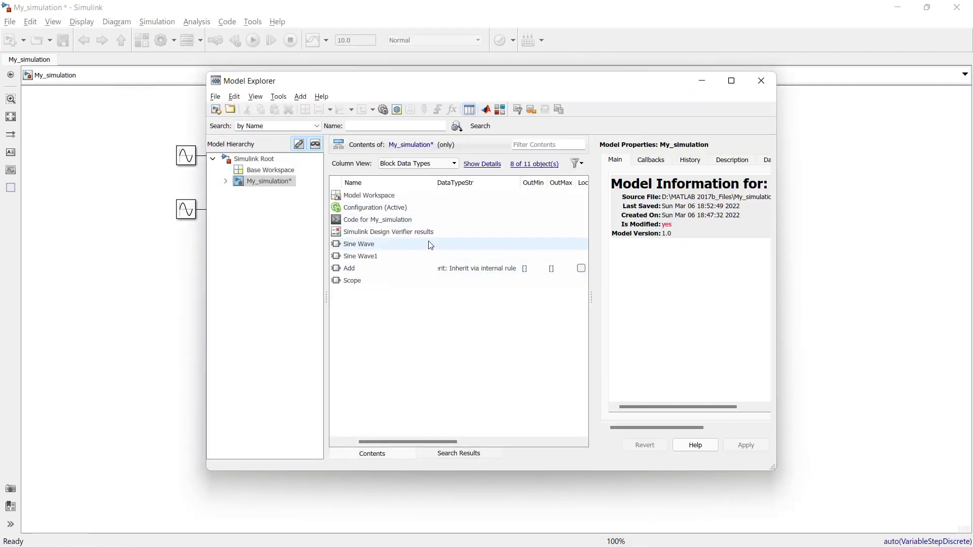
{"action": "left_click", "coordinate": [762, 81]}
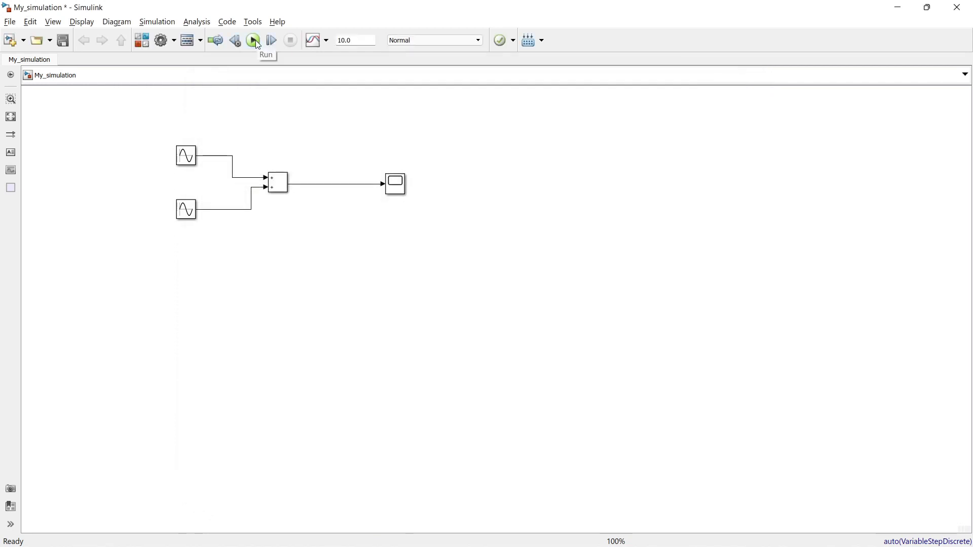
{"action": "left_click", "coordinate": [355, 40]}
{"action": "type", "text": "5"}
Step: Fit the view so the two sine waves, Add block and Scope fill the window
{"action": "left_click", "coordinate": [10, 99]}
{"action": "left_click", "coordinate": [238, 180]}
{"action": "left_click", "coordinate": [583, 334]}
{"action": "left_click", "coordinate": [480, 314]}
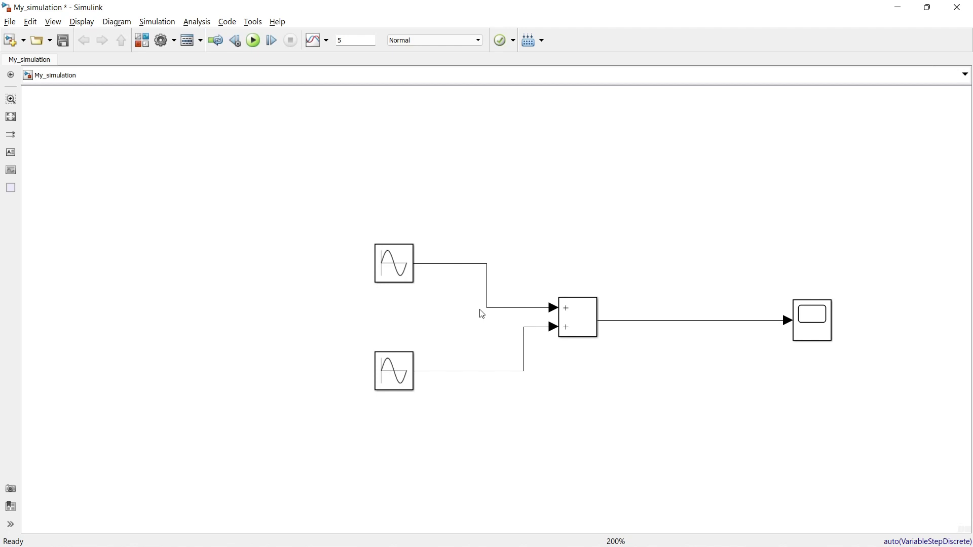
{"action": "left_click", "coordinate": [10, 117]}
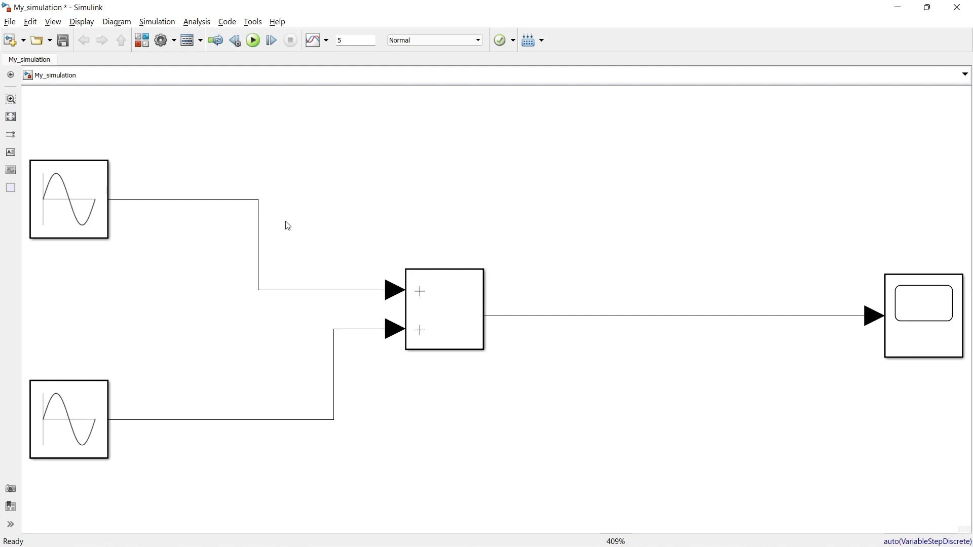
{"action": "scroll", "coordinate": [289, 226], "scroll_direction": "down", "scroll_amount": 2}
{"action": "scroll", "coordinate": [289, 226], "scroll_direction": "down", "scroll_amount": 6}
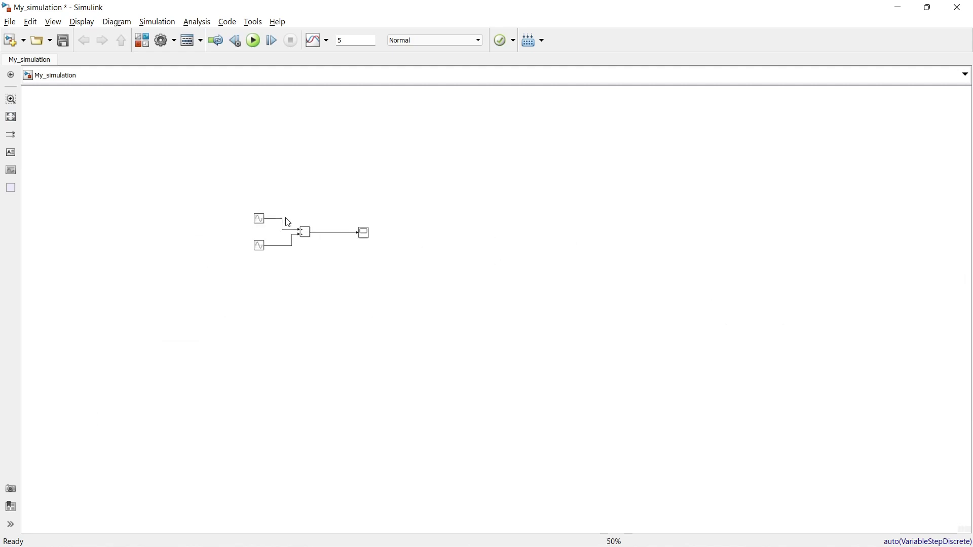
{"action": "left_click", "coordinate": [11, 118]}
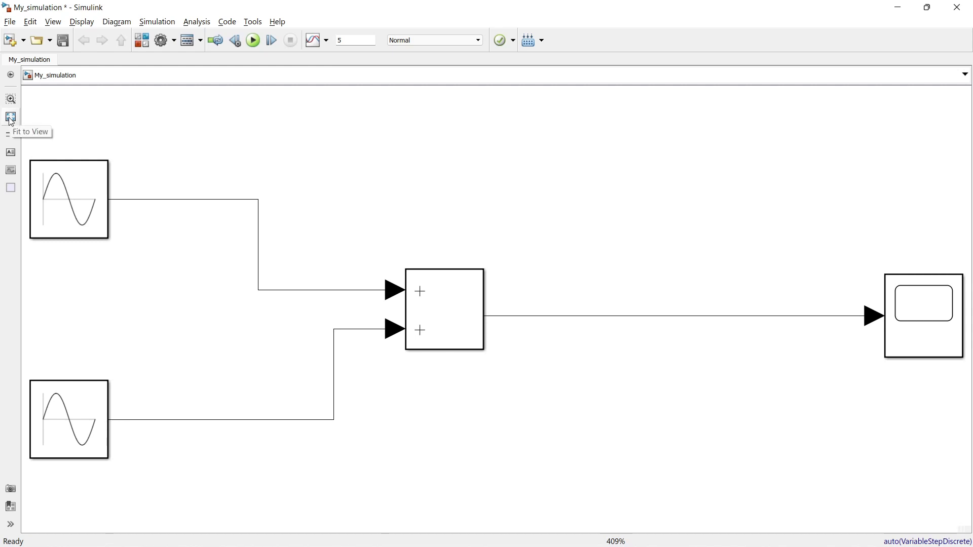
{"action": "left_click", "coordinate": [12, 161]}
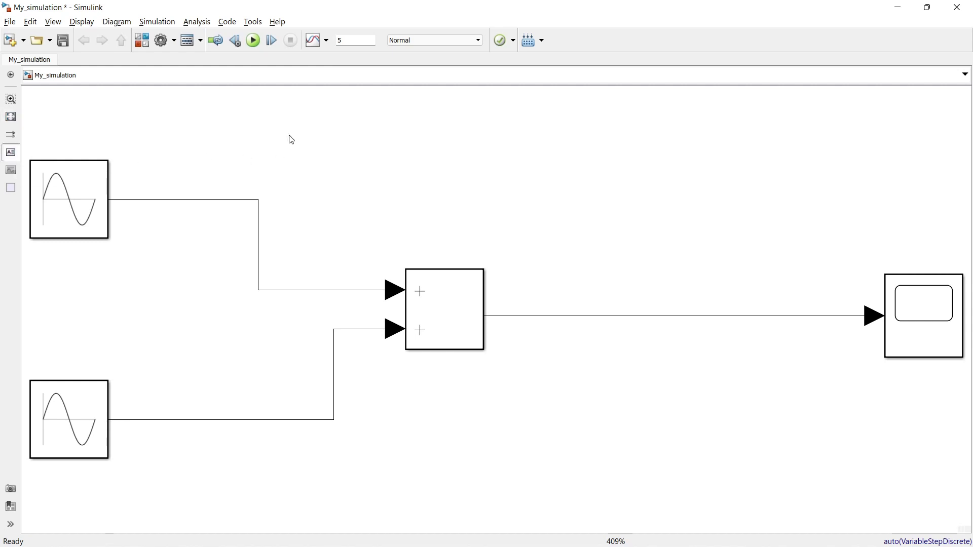
Step: Add a placeholder text note 'klsadjfakjd fas fdkjasldjflksajd' above the diagram
{"action": "left_click", "coordinate": [310, 133]}
{"action": "type", "text": "klsad"}
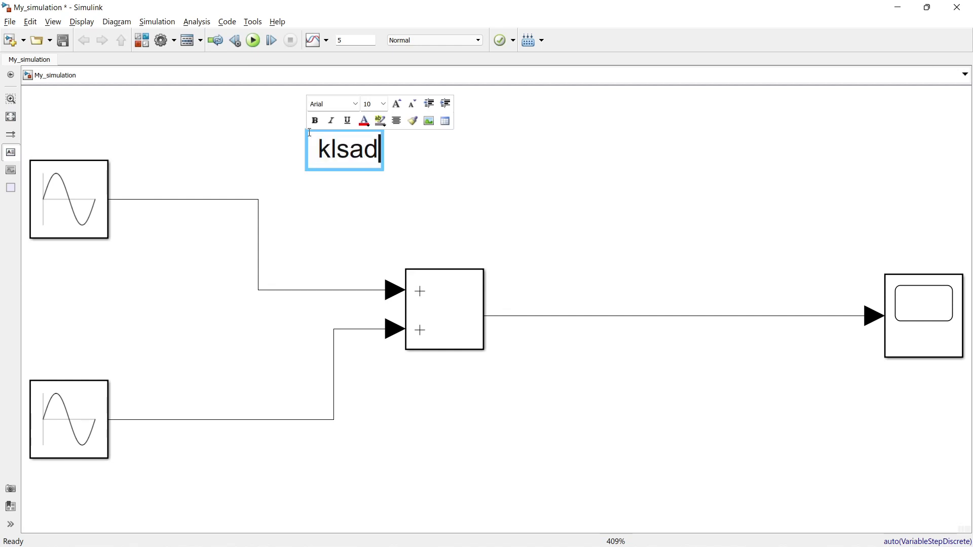
{"action": "type", "text": "jfakjd fas fdkjasldjflksajd"}
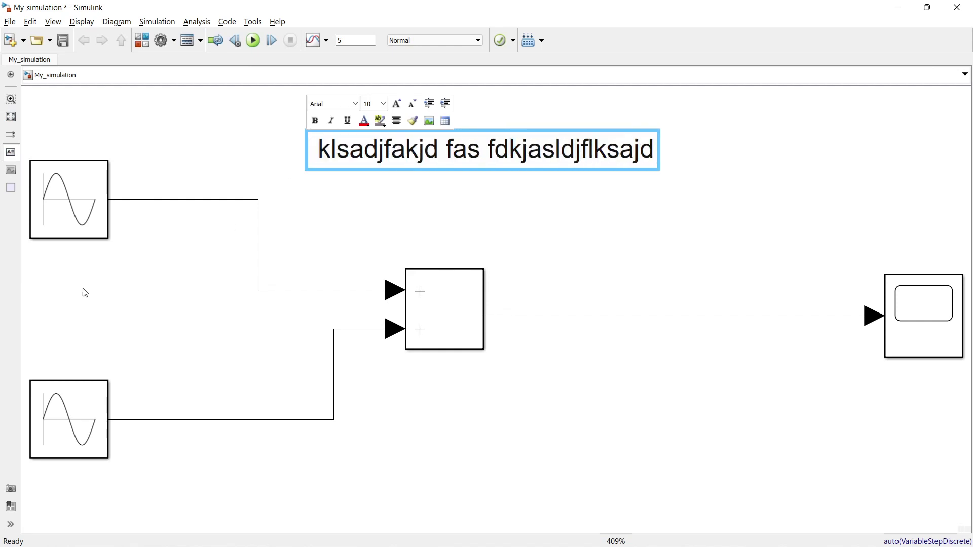
{"action": "left_click", "coordinate": [36, 274]}
Step: Add a 'signal' text label beneath the upper sine wave
{"action": "left_click", "coordinate": [42, 258]}
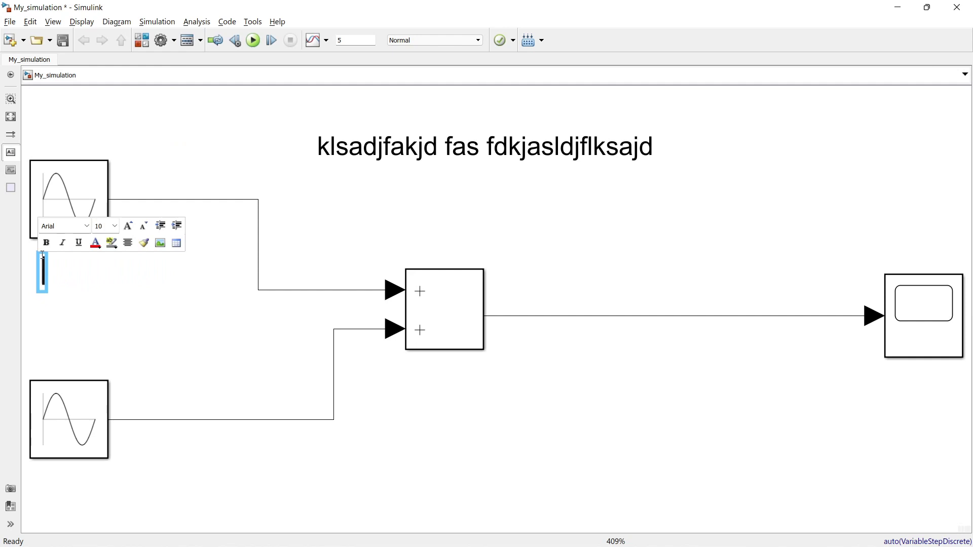
{"action": "type", "text": "signal"}
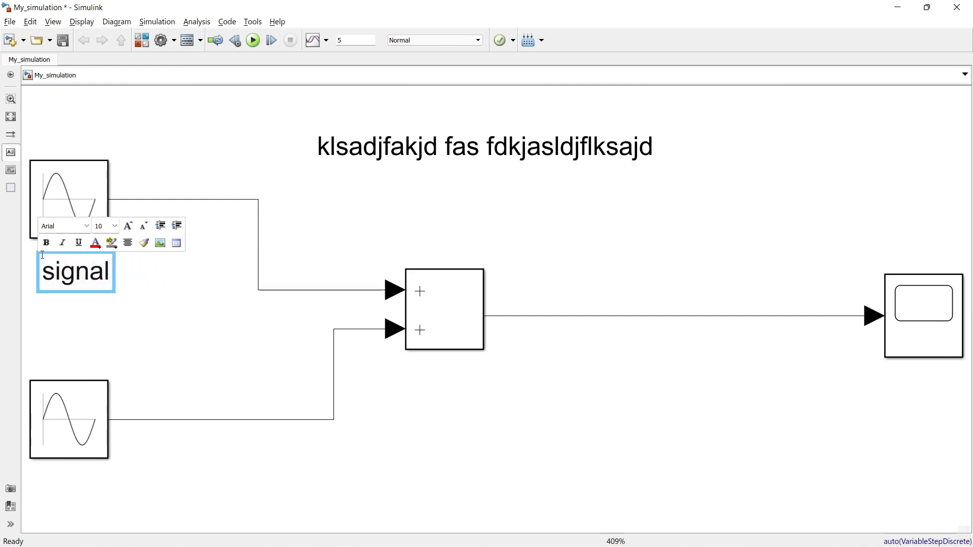
{"action": "left_click", "coordinate": [78, 341]}
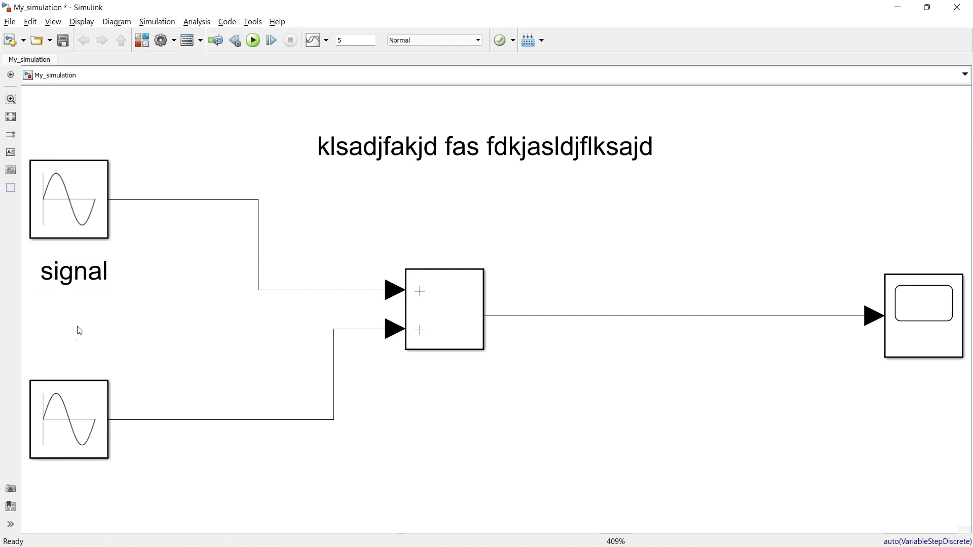
Step: Add an area annotation reading 'akdfjs kasj l djflasjd' in bold Gadugi, size 26
{"action": "left_click_drag", "start_coordinate": [12, 191], "coordinate": [824, 181]}
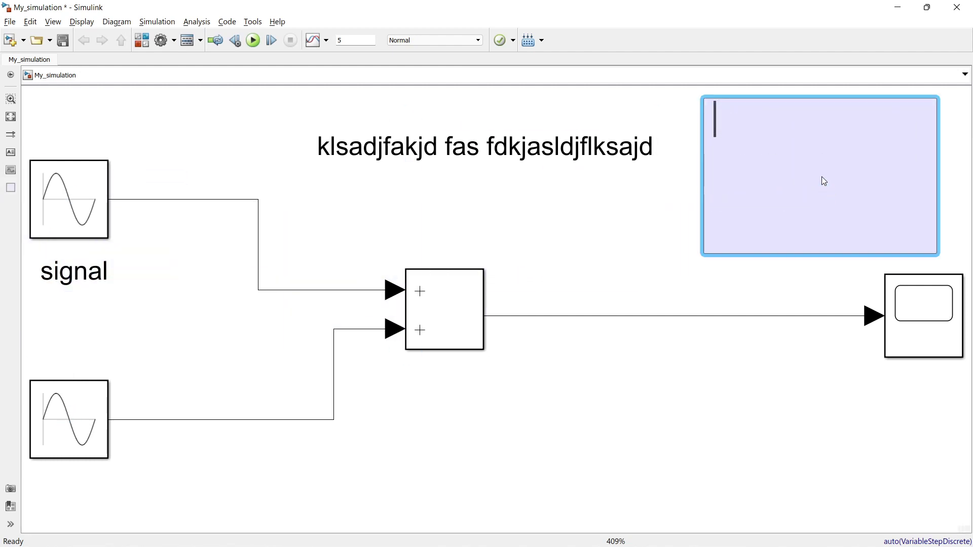
{"action": "type", "text": "akdfjs kasj l djflasjd"}
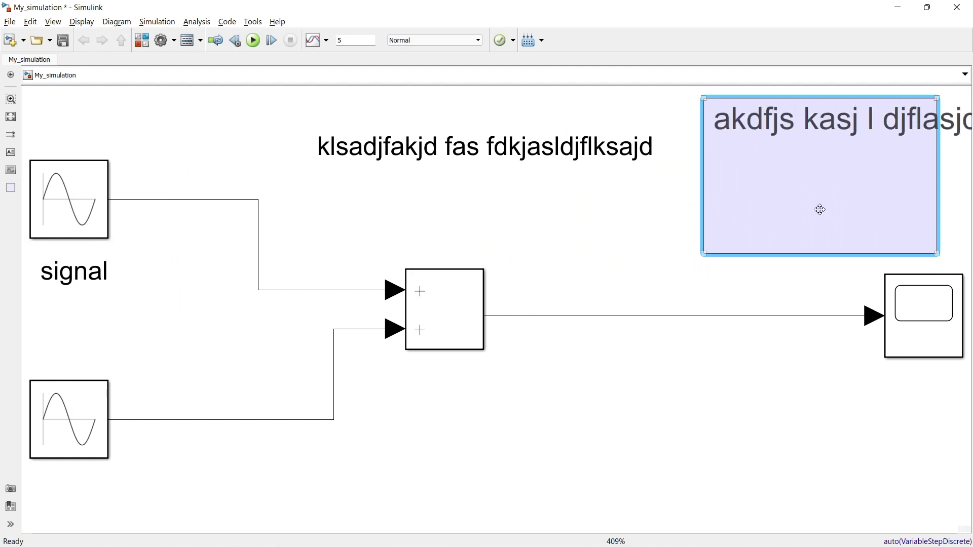
{"action": "right_click", "coordinate": [735, 166]}
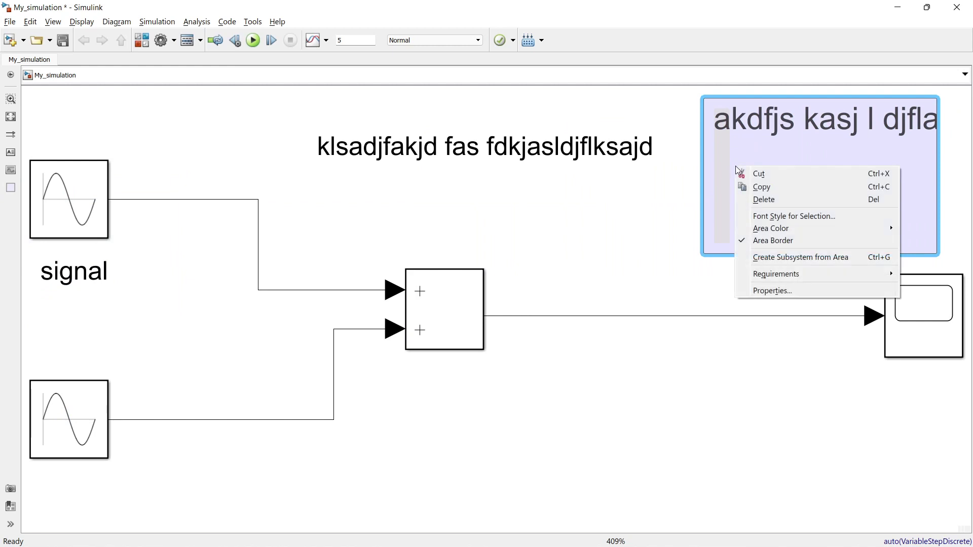
{"action": "left_click", "coordinate": [783, 217]}
{"action": "scroll", "coordinate": [408, 265], "scroll_direction": "down", "scroll_amount": 12}
{"action": "scroll", "coordinate": [580, 245], "scroll_direction": "down", "scroll_amount": 4}
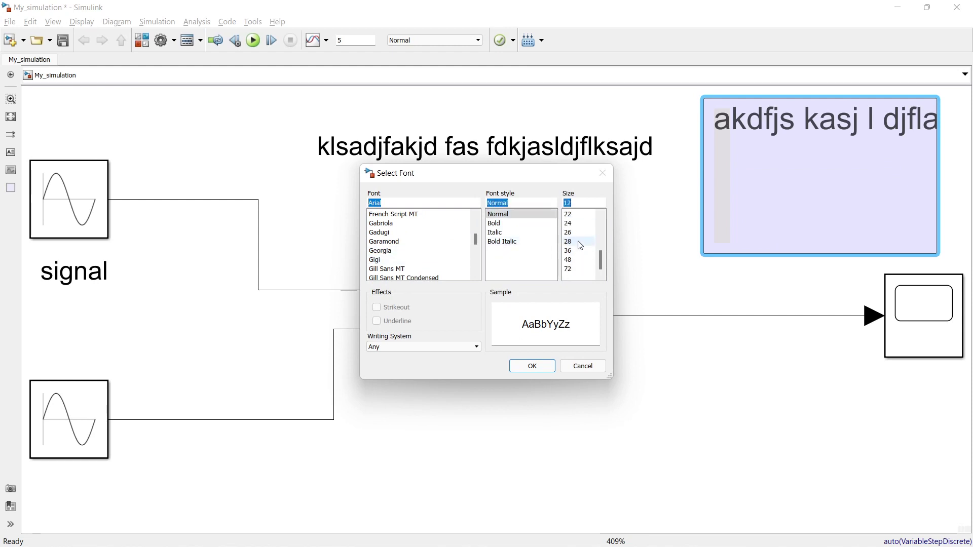
{"action": "left_click", "coordinate": [577, 241]}
{"action": "left_click", "coordinate": [576, 232]}
{"action": "left_click", "coordinate": [509, 233]}
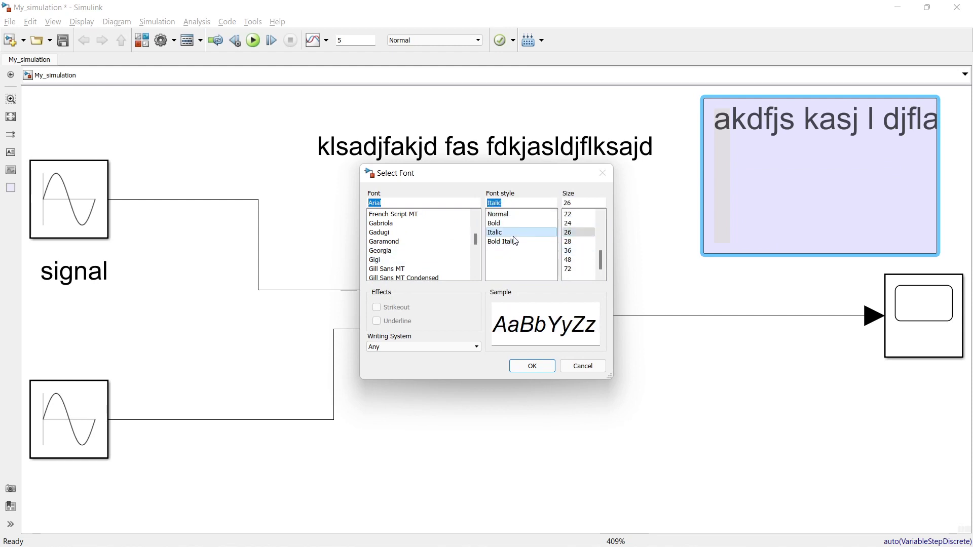
{"action": "left_click", "coordinate": [512, 224]}
{"action": "left_click", "coordinate": [385, 233]}
{"action": "scroll", "coordinate": [412, 253], "scroll_direction": "down", "scroll_amount": 6}
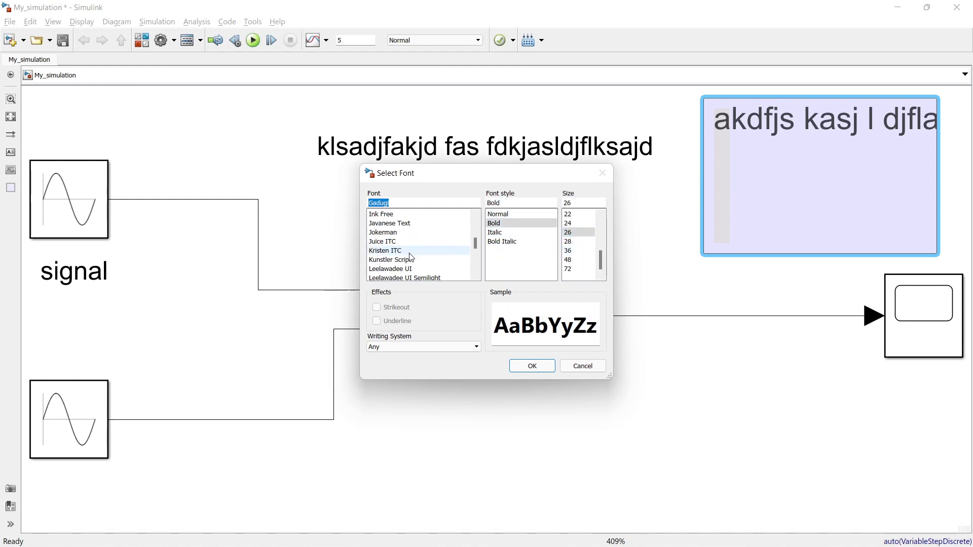
{"action": "left_click", "coordinate": [525, 366]}
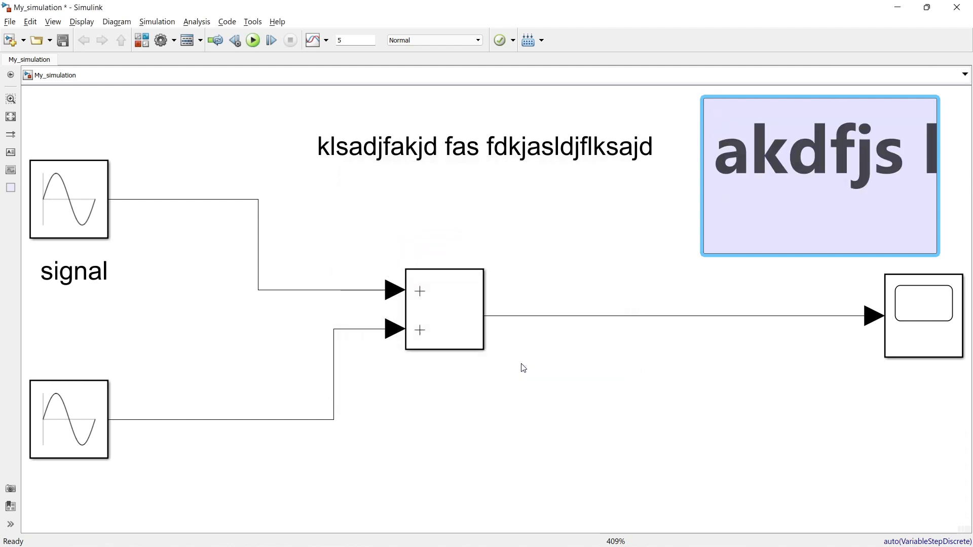
Step: Change the area annotation's colour to Green
{"action": "right_click", "coordinate": [760, 201]}
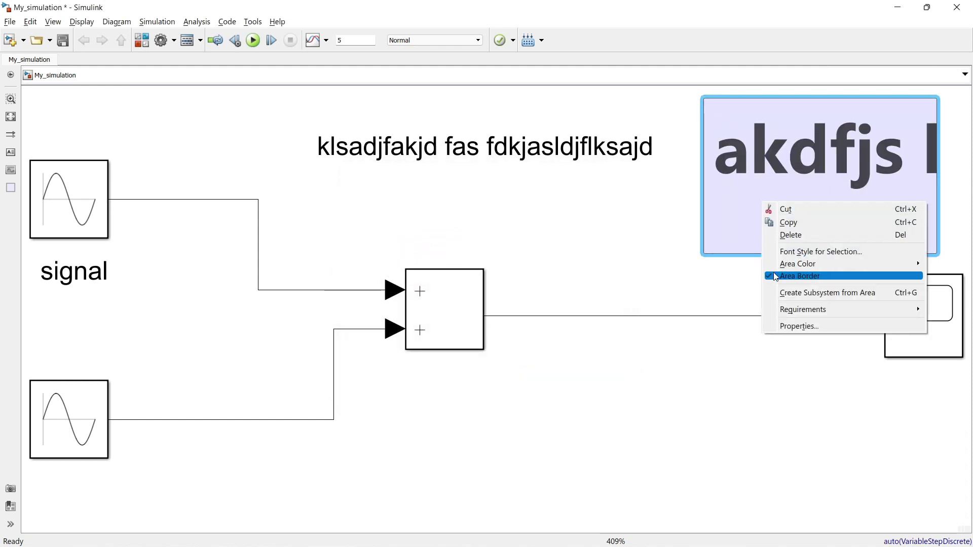
{"action": "mouse_move", "coordinate": [811, 266]}
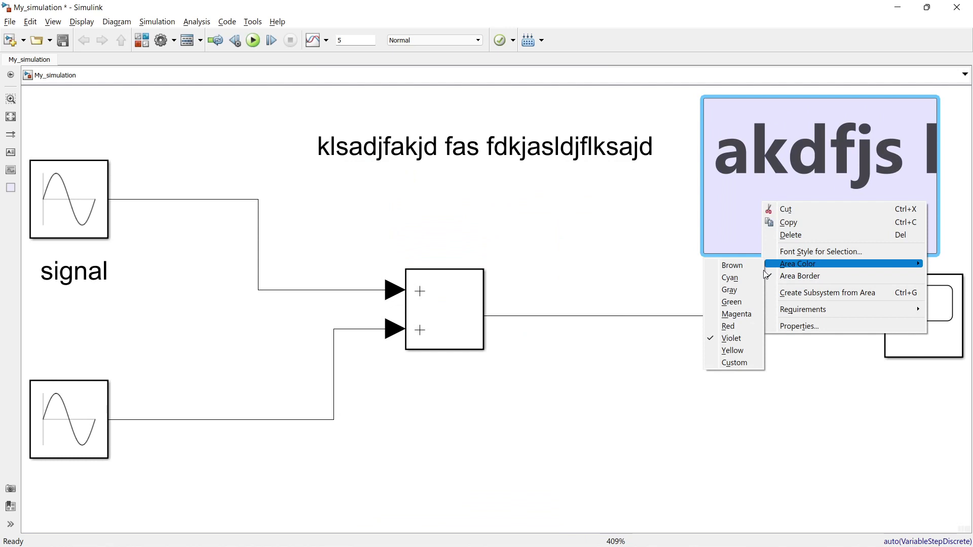
{"action": "left_click", "coordinate": [741, 302]}
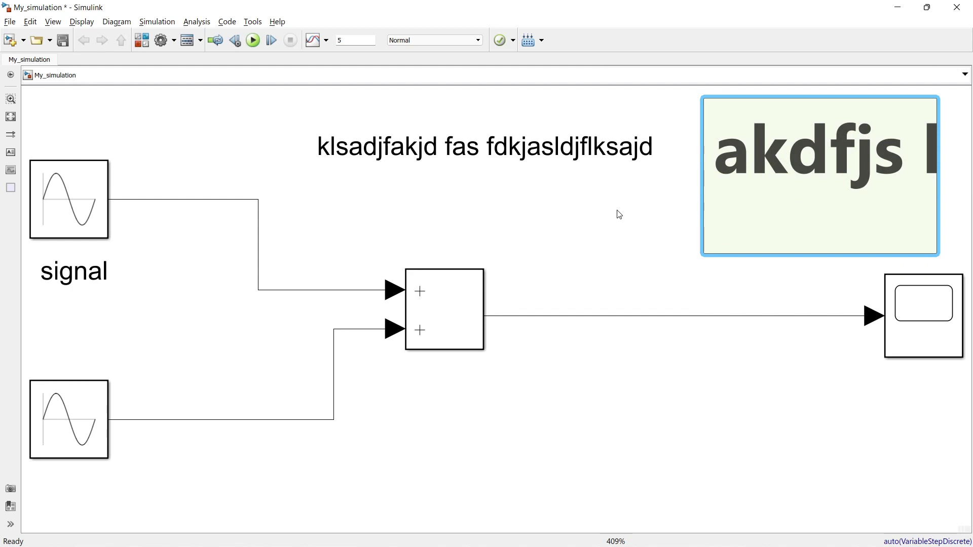
{"action": "scroll", "coordinate": [619, 214], "scroll_direction": "down", "scroll_amount": 5}
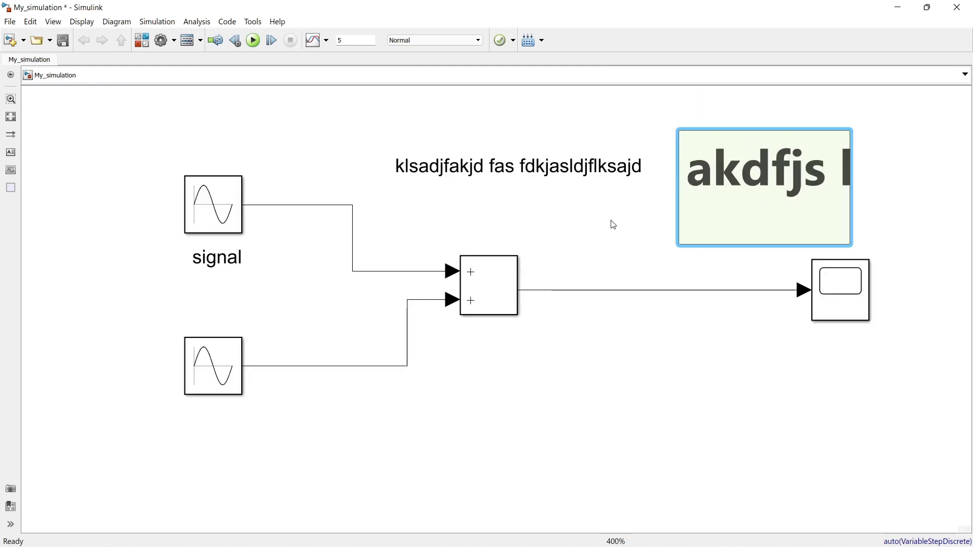
{"action": "left_click", "coordinate": [637, 326]}
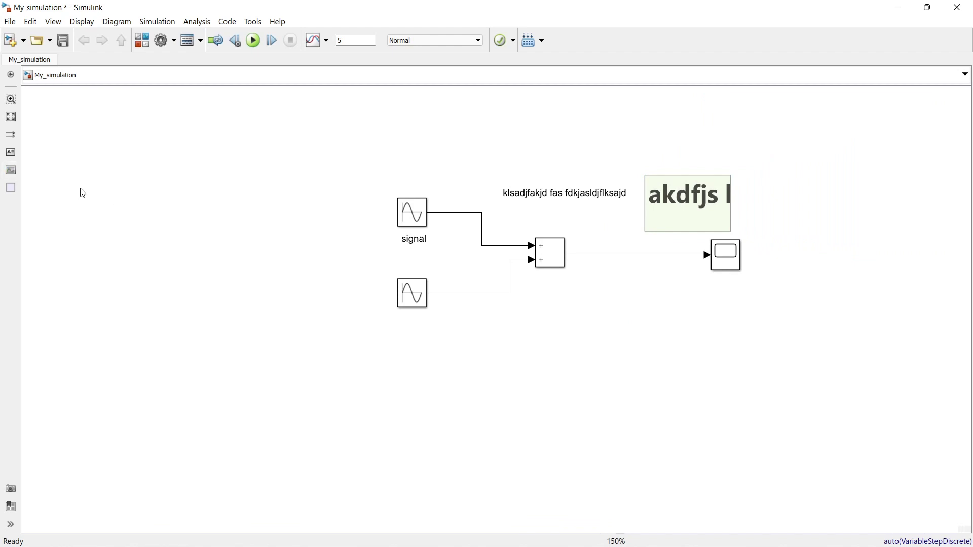
Step: Insert the Asset 8.png logo as an image annotation on the canvas
{"action": "left_click", "coordinate": [11, 171]}
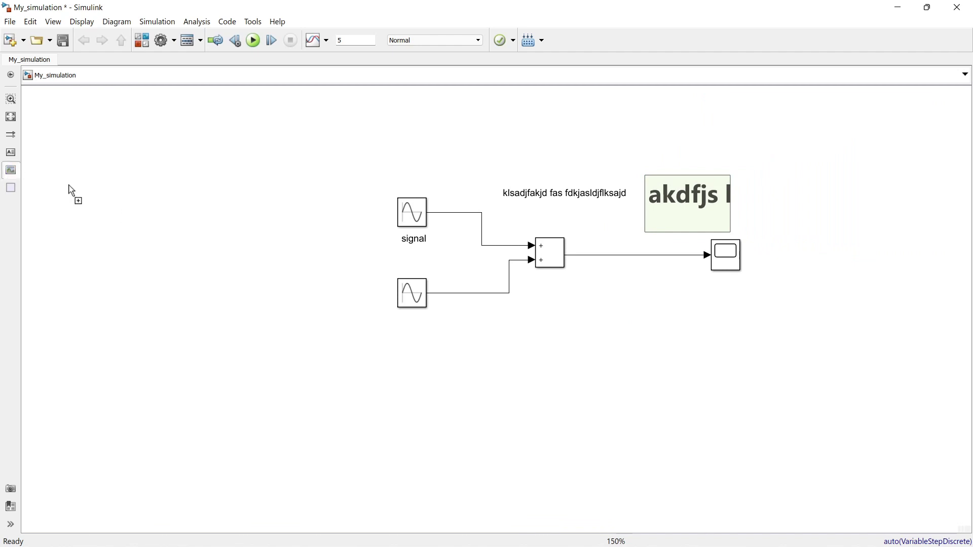
{"action": "left_click", "coordinate": [219, 162]}
{"action": "double_click", "coordinate": [220, 174]}
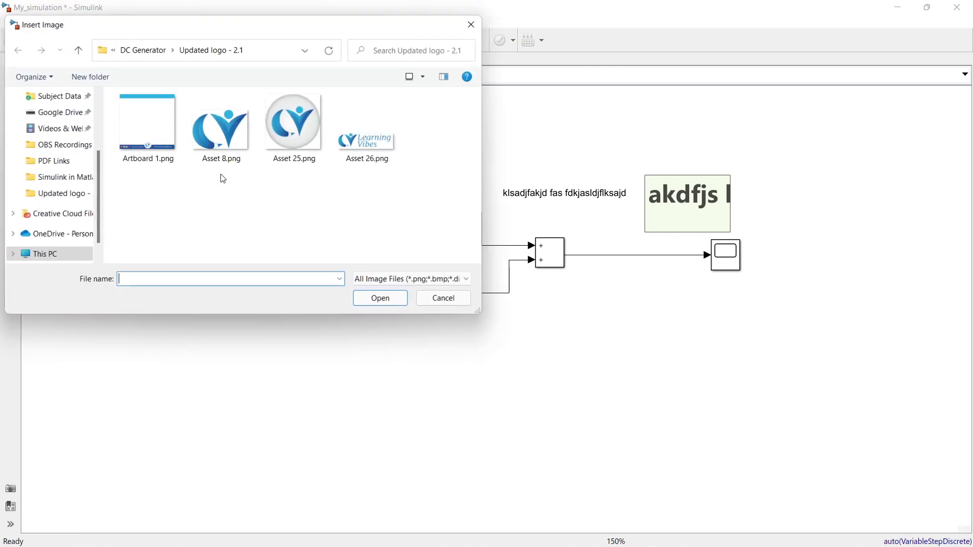
{"action": "left_click", "coordinate": [219, 137]}
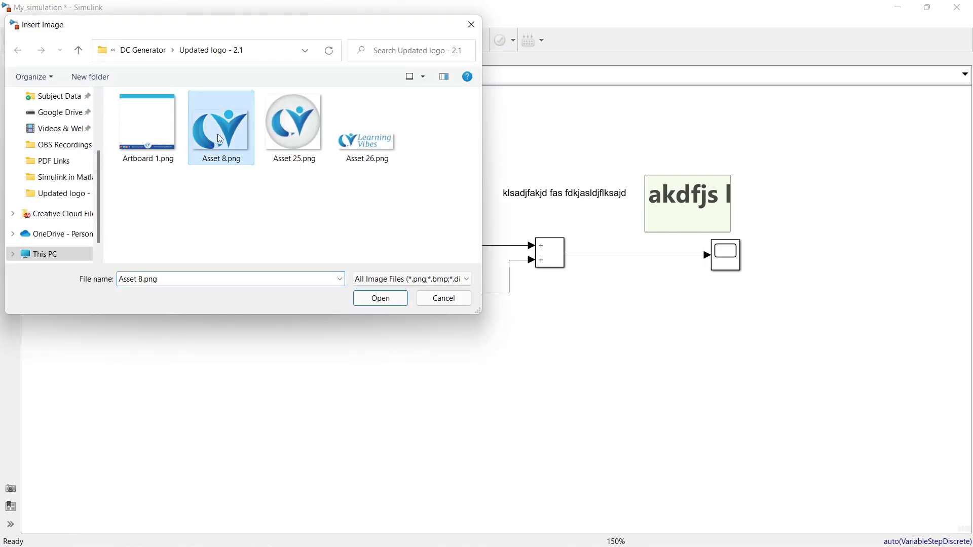
{"action": "left_click", "coordinate": [370, 305]}
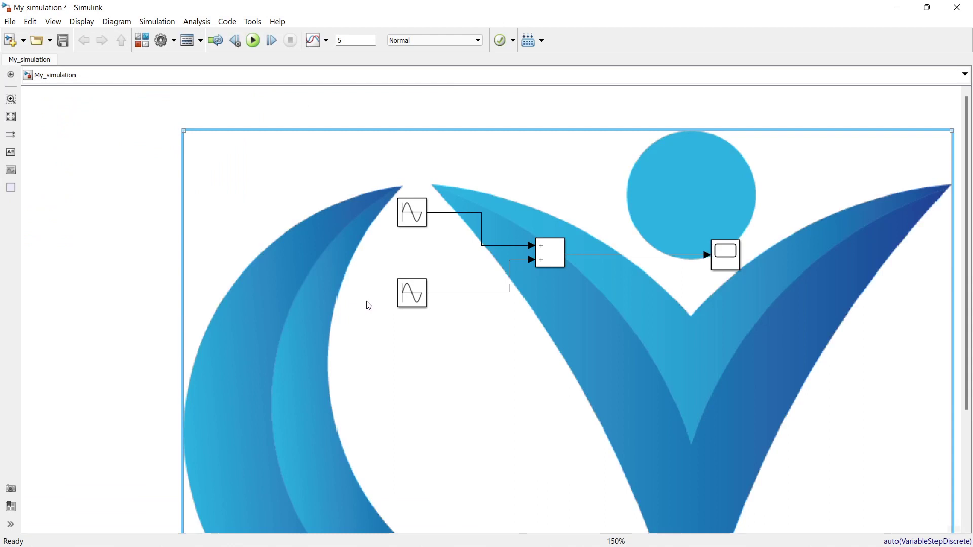
Step: Shrink the logo to a small image beside the sine sources
{"action": "scroll", "coordinate": [365, 304], "scroll_direction": "down", "scroll_amount": 3}
{"action": "scroll", "coordinate": [365, 304], "scroll_direction": "down", "scroll_amount": 4}
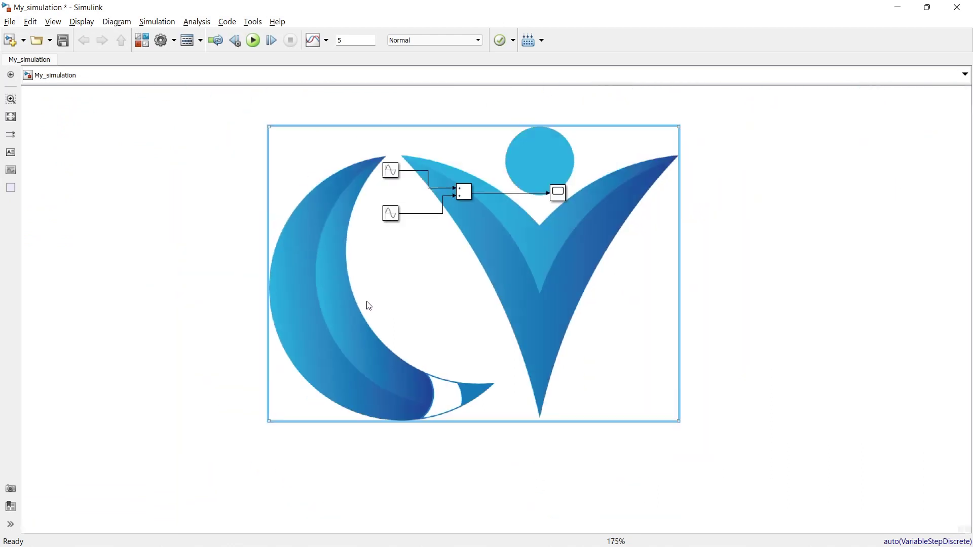
{"action": "mouse_move", "coordinate": [600, 392]}
{"action": "left_mouse_down"}
{"action": "mouse_move", "coordinate": [508, 355]}
{"action": "mouse_move", "coordinate": [389, 276]}
{"action": "mouse_move", "coordinate": [372, 224]}
{"action": "mouse_move", "coordinate": [353, 215]}
{"action": "left_mouse_up"}
{"action": "scroll", "coordinate": [469, 260], "scroll_direction": "up", "scroll_amount": 2}
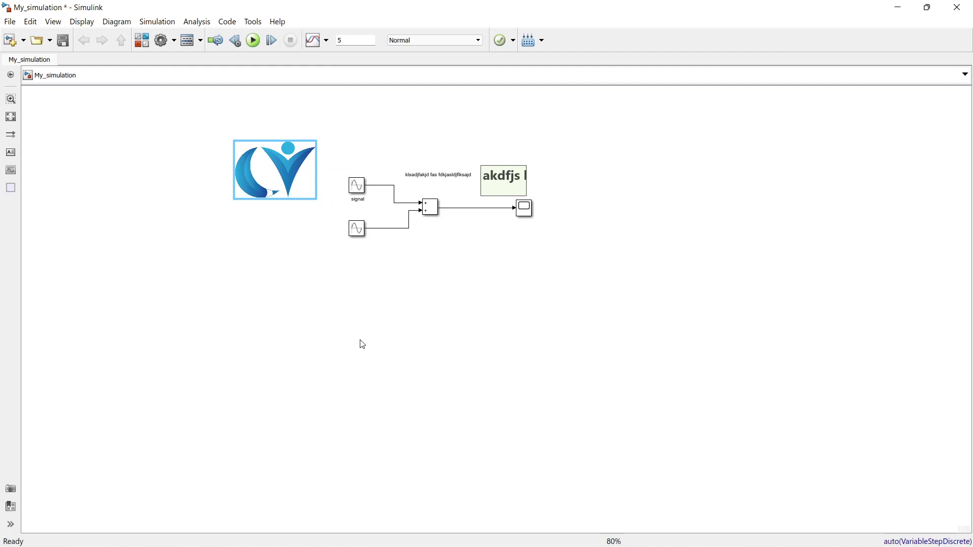
Step: Delete the gibberish placeholder text note
{"action": "key", "text": "space"}
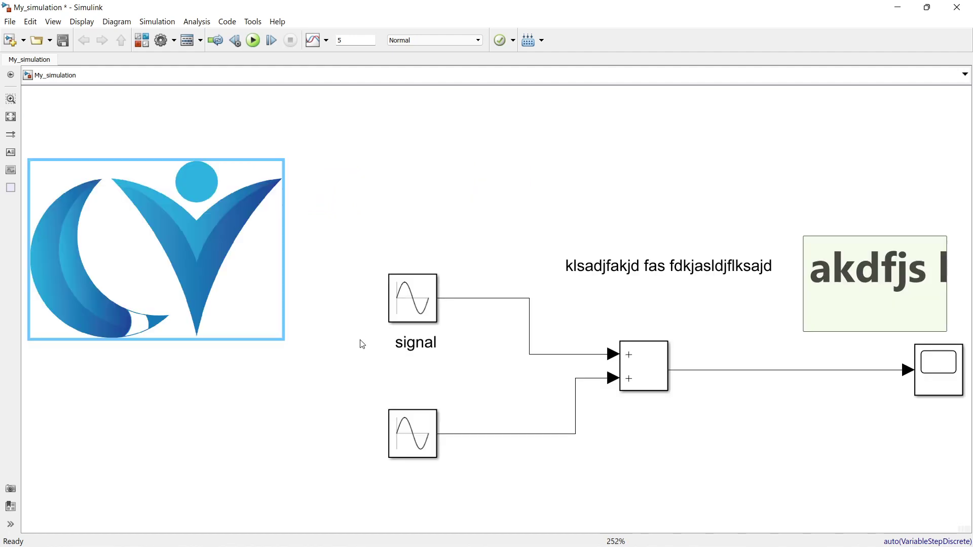
{"action": "left_click", "coordinate": [363, 345]}
{"action": "left_click", "coordinate": [673, 260]}
{"action": "key", "text": "ctrl+a"}
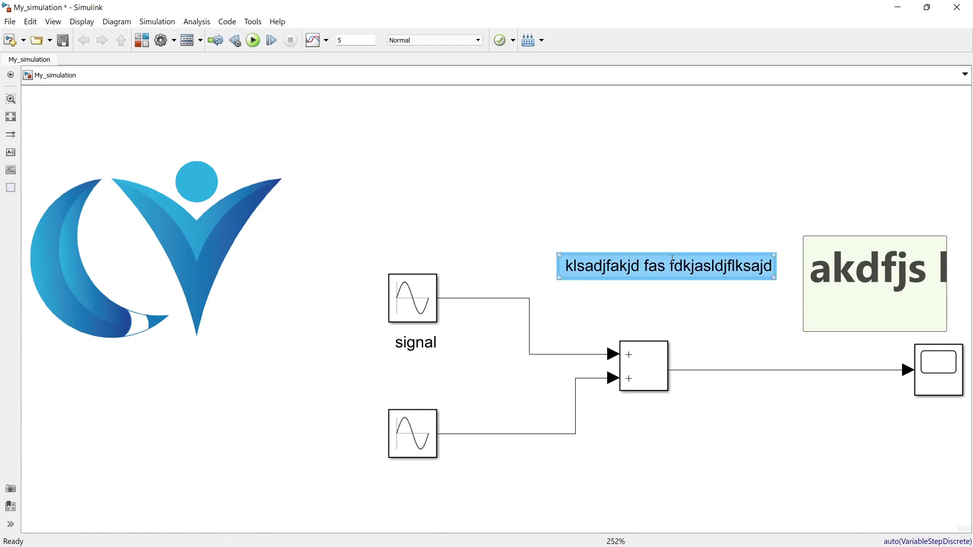
{"action": "key", "text": "Delete"}
Step: Delete the green 'akdfjs' area annotation
{"action": "left_click", "coordinate": [813, 276]}
{"action": "key", "text": "Delete"}
{"action": "left_click", "coordinate": [212, 314]}
{"action": "left_click", "coordinate": [141, 342]}
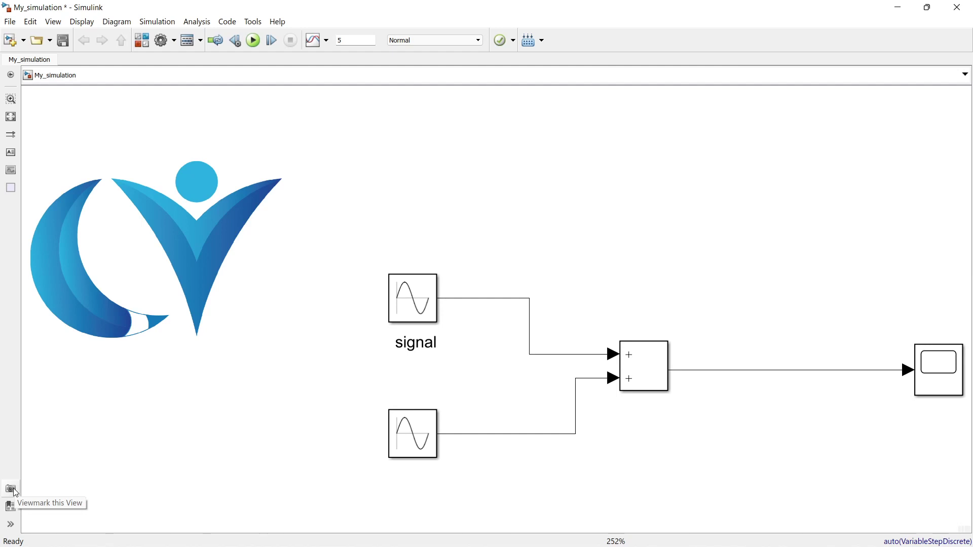
Step: Insert a Sine function block computing sin(2*pi*u) above the diagram
{"action": "left_click", "coordinate": [391, 318]}
{"action": "left_click", "coordinate": [555, 268]}
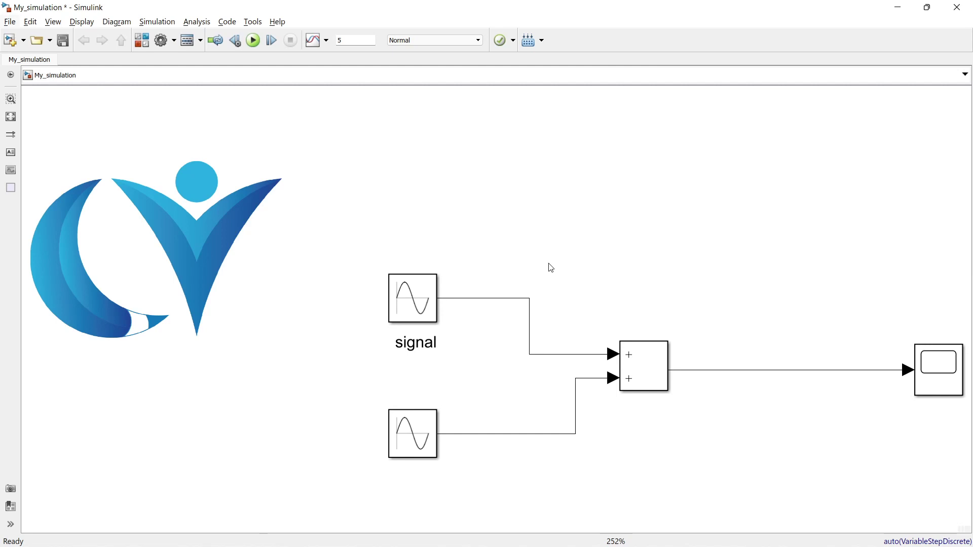
{"action": "double_click", "coordinate": [532, 185]}
{"action": "type", "text": "sine"}
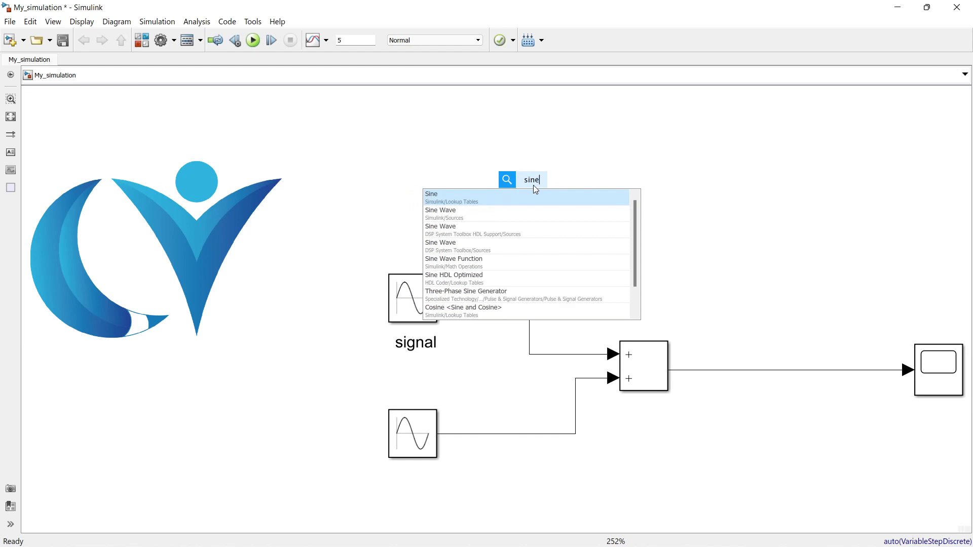
{"action": "key", "text": "Return"}
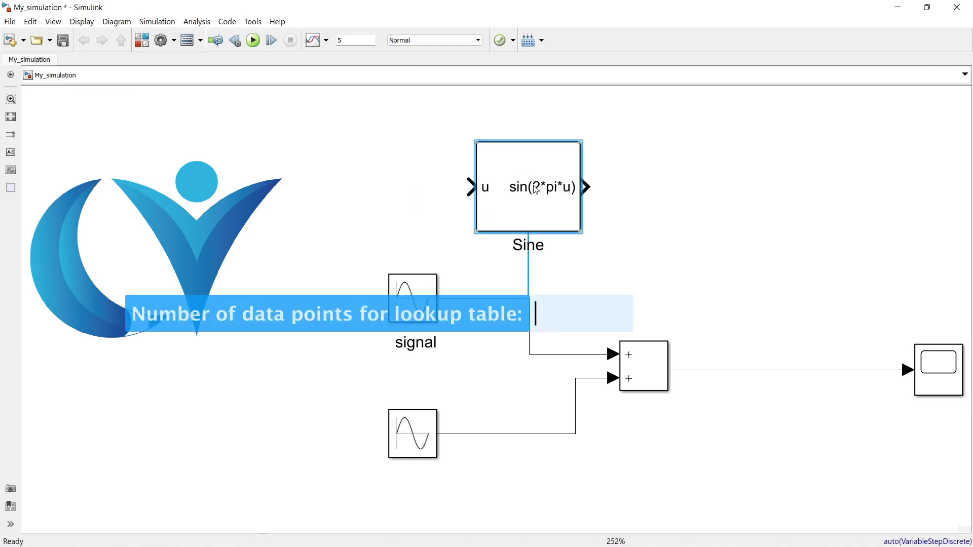
{"action": "left_click", "coordinate": [673, 201]}
Step: Add a Sine Wave block and a DSP Sine Wave block beside the Sine block
{"action": "double_click", "coordinate": [674, 201]}
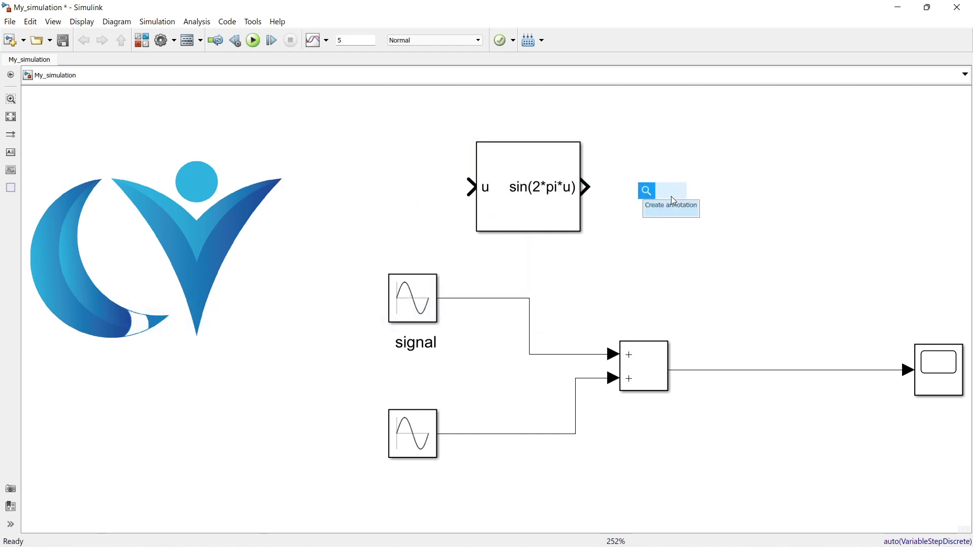
{"action": "type", "text": "sine"}
{"action": "key", "text": "Down"}
{"action": "key", "text": "Return"}
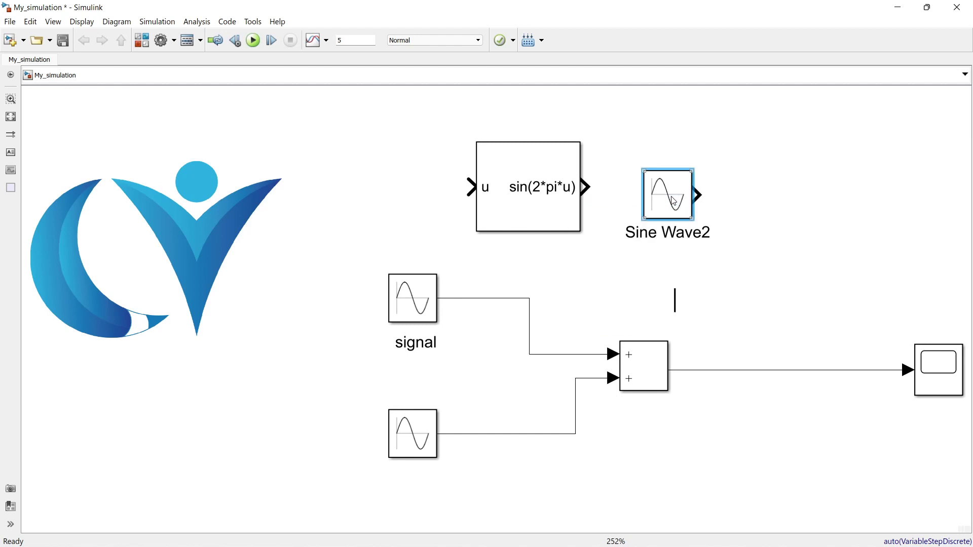
{"action": "double_click", "coordinate": [786, 235]}
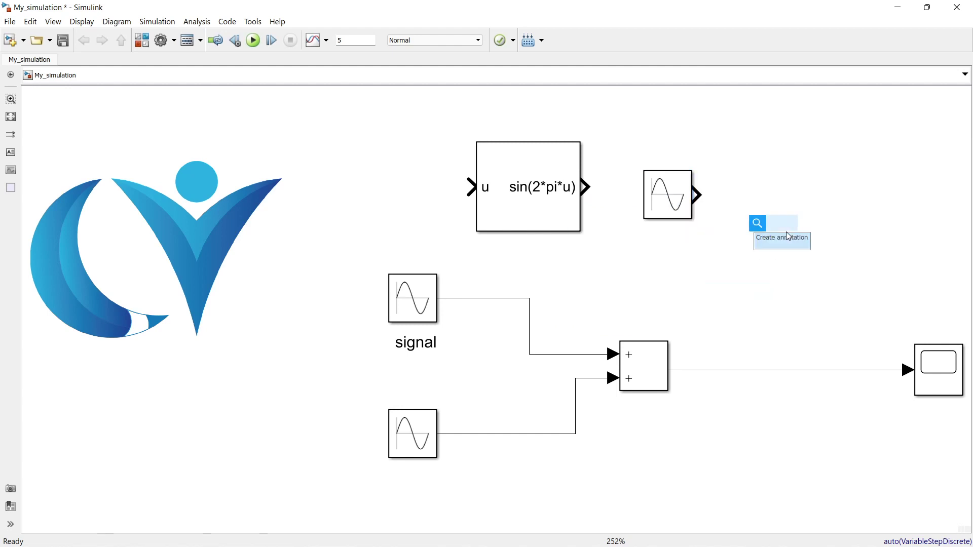
{"action": "type", "text": "scope"}
{"action": "key", "text": "Down"}
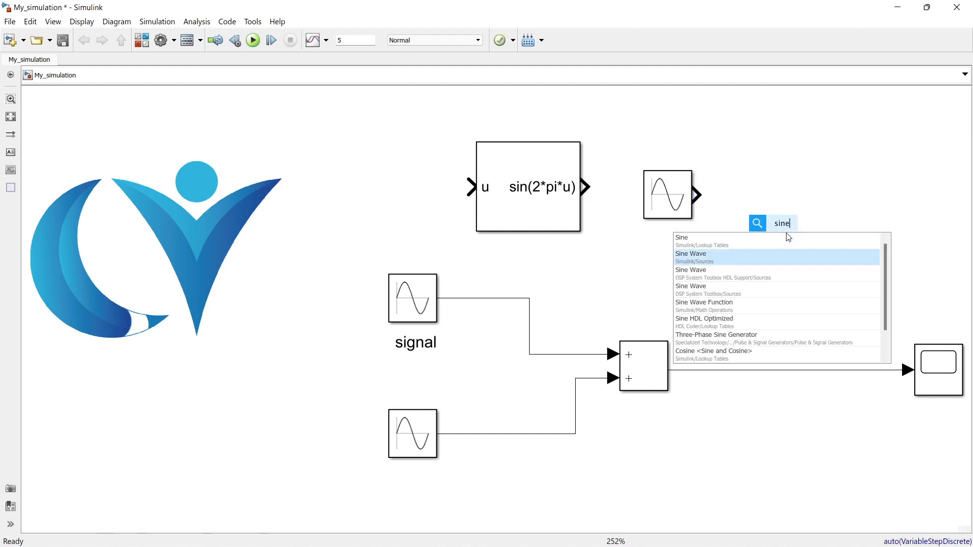
{"action": "key", "text": "Return"}
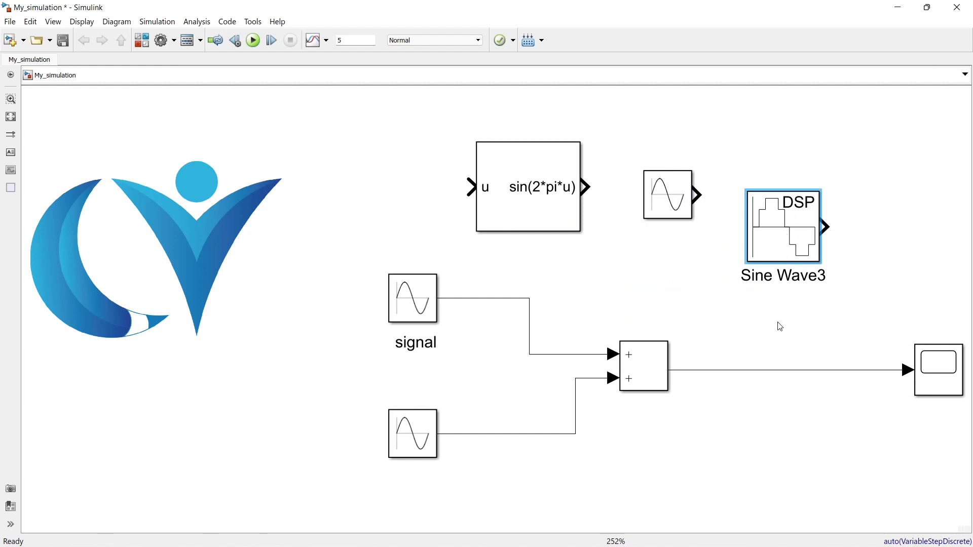
Step: Wrap Sine Wave2 and Sine Wave3 into a Subsystem with Out1/Out2 and move it beside Sine
{"action": "left_click_drag", "start_coordinate": [860, 122], "coordinate": [640, 274]}
{"action": "right_click", "coordinate": [667, 190]}
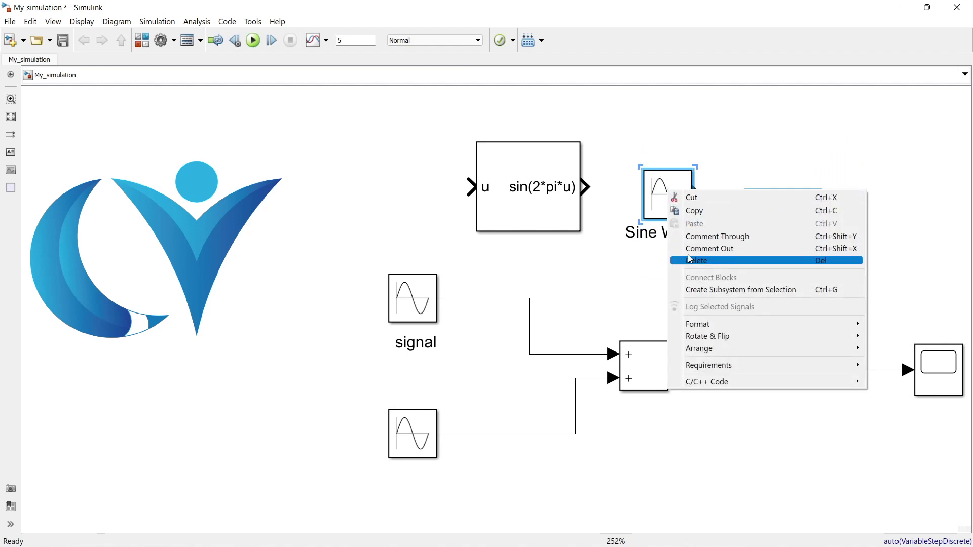
{"action": "left_click", "coordinate": [696, 296]}
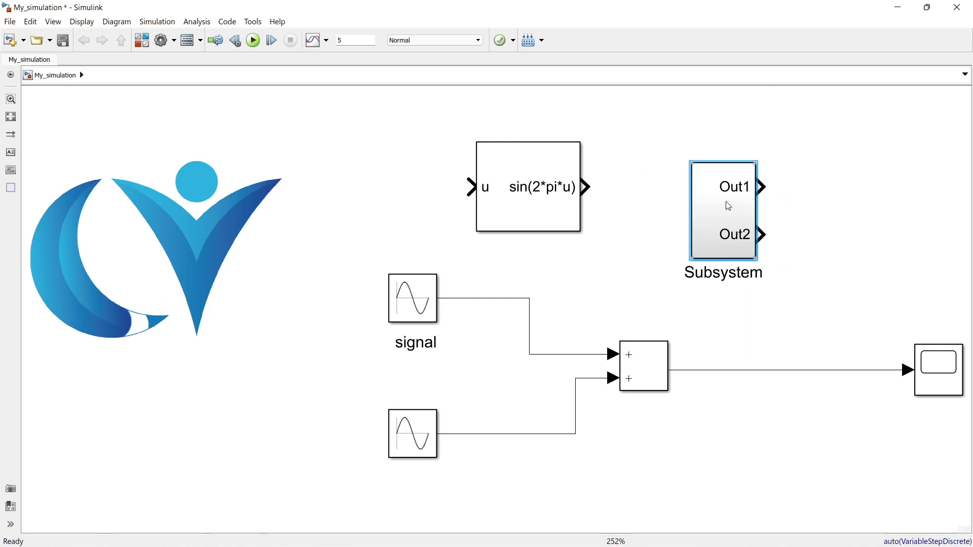
{"action": "left_click_drag", "start_coordinate": [728, 204], "coordinate": [655, 189]}
{"action": "left_click", "coordinate": [522, 192]}
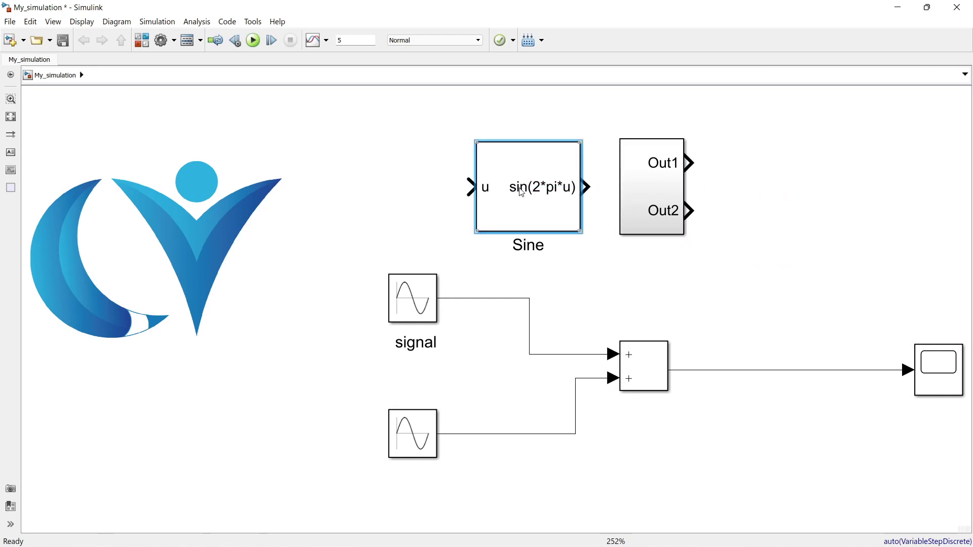
Step: Inside the Subsystem, move the DSP sine block and Out2 lower on the canvas
{"action": "double_click", "coordinate": [641, 189]}
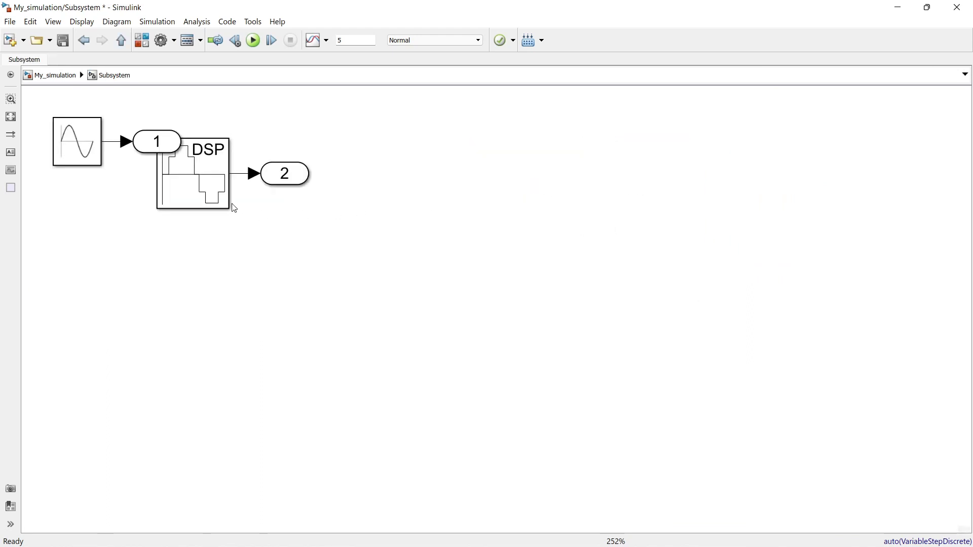
{"action": "left_click", "coordinate": [195, 187]}
{"action": "left_click", "coordinate": [283, 181], "text": "shift"}
{"action": "left_click_drag", "start_coordinate": [283, 181], "coordinate": [283, 276]}
Step: Quick-insert a Sine function block and a Sum block, aligning Sum with Sine's output
{"action": "double_click", "coordinate": [513, 193]}
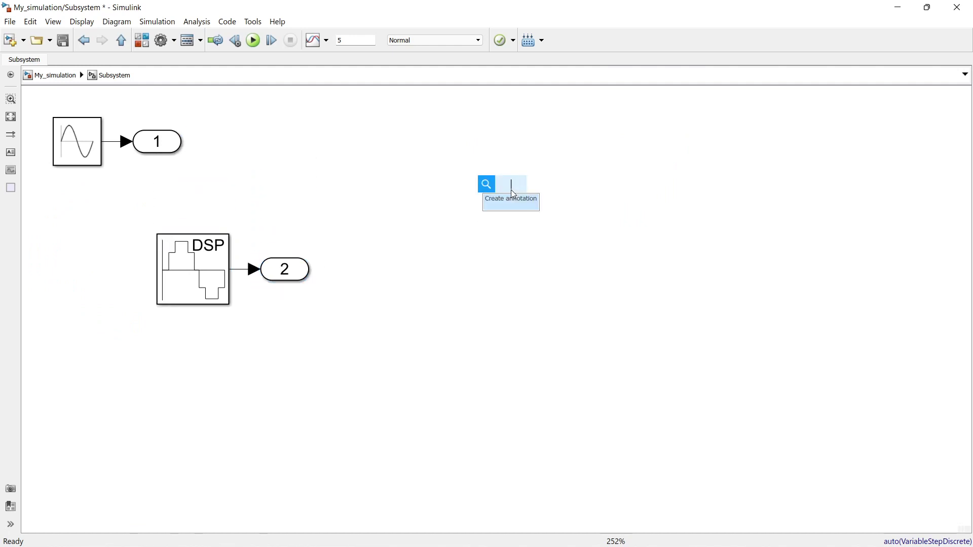
{"action": "type", "text": "sine"}
{"action": "key", "text": "Return"}
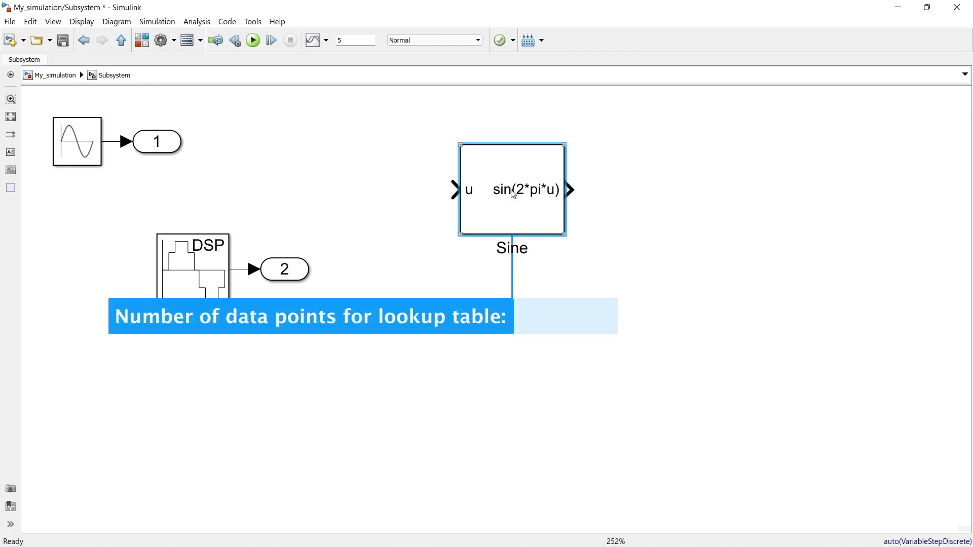
{"action": "double_click", "coordinate": [656, 221]}
{"action": "type", "text": "soi"}
{"action": "key", "text": "BackSpace"}
{"action": "key", "text": "BackSpace"}
{"action": "key", "text": "Return"}
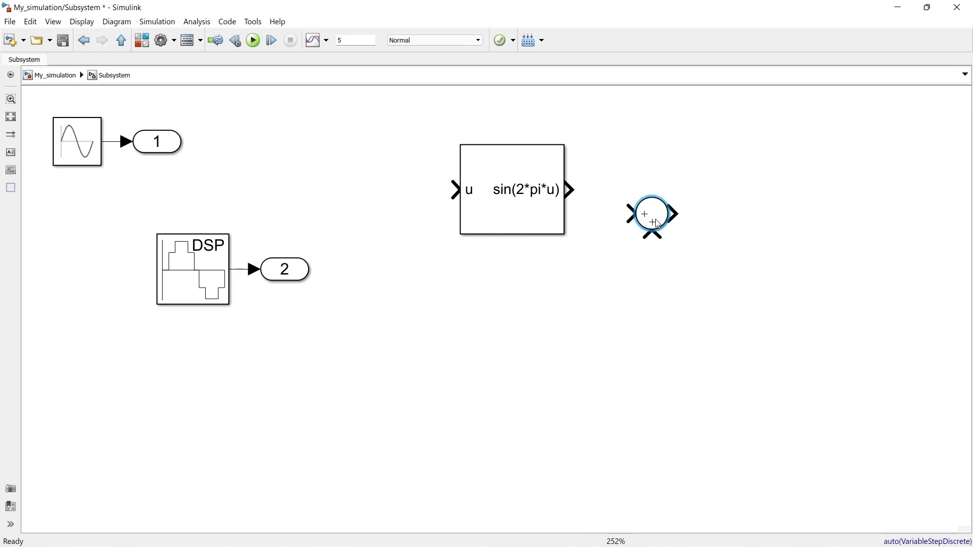
{"action": "left_click_drag", "start_coordinate": [655, 223], "coordinate": [634, 200]}
Step: Group the Sine and Sum blocks into a nested subsystem, then return to My_simulation
{"action": "left_click_drag", "start_coordinate": [736, 131], "coordinate": [368, 278]}
{"action": "right_click", "coordinate": [490, 205]}
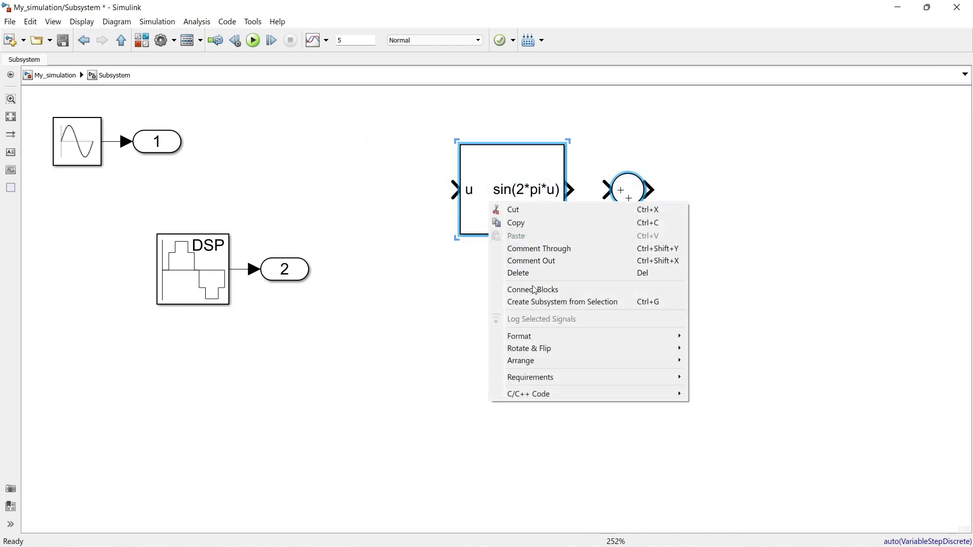
{"action": "left_click", "coordinate": [539, 304]}
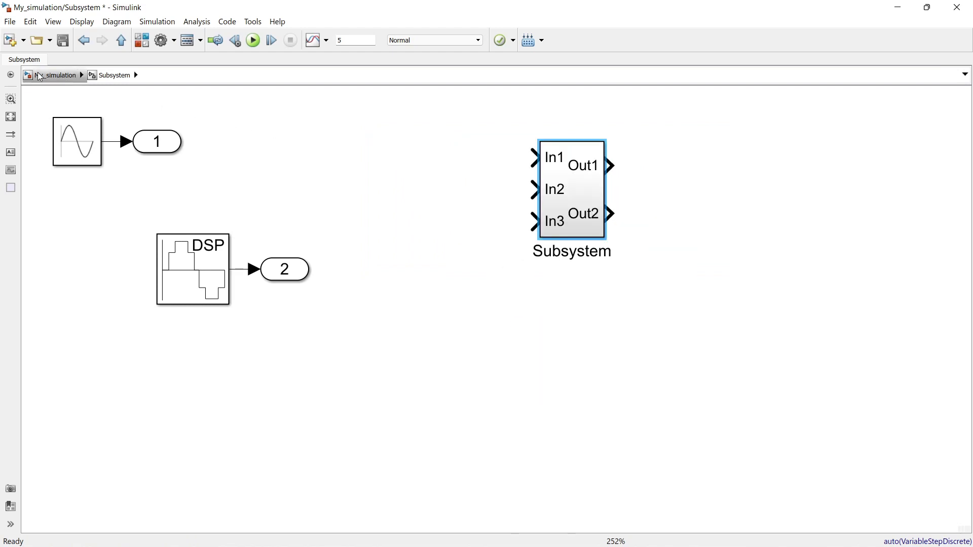
{"action": "left_click", "coordinate": [51, 76]}
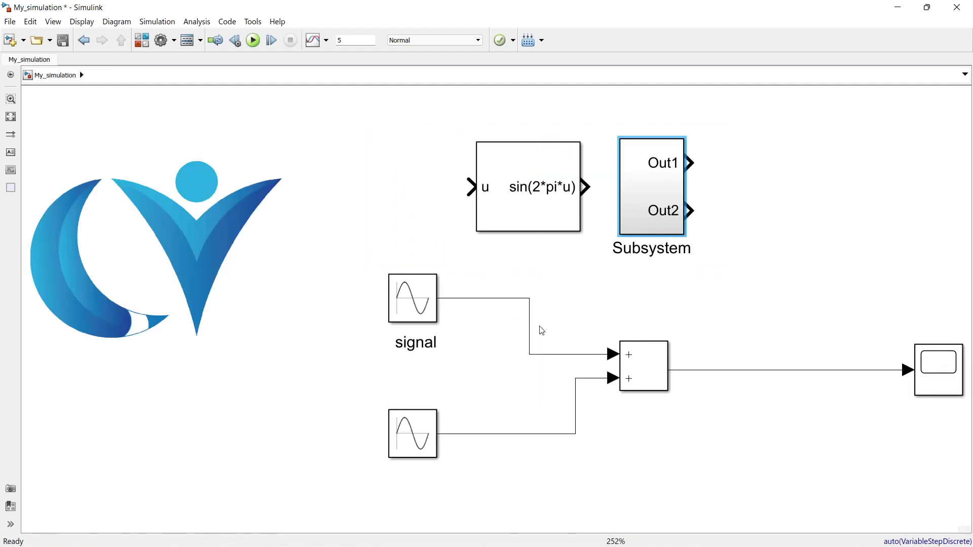
{"action": "double_click", "coordinate": [644, 207]}
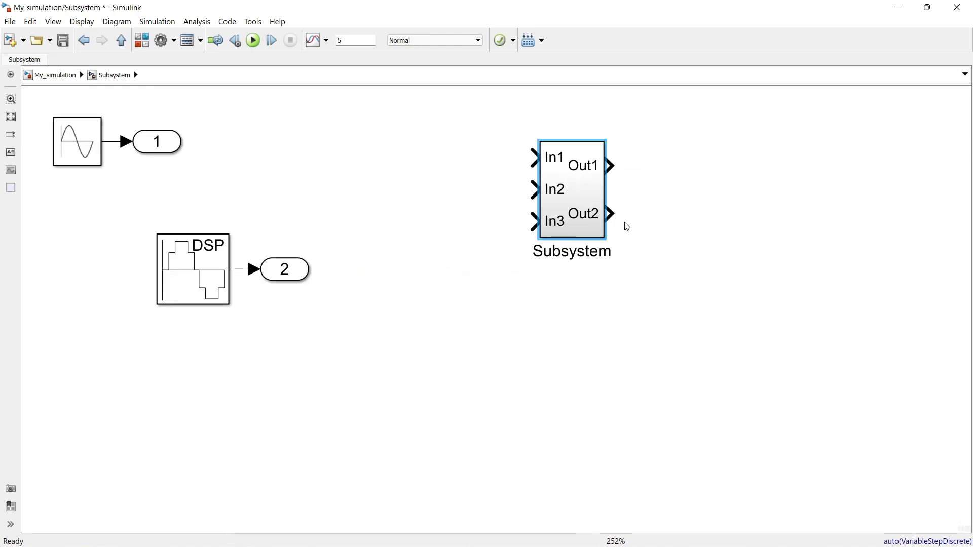
{"action": "double_click", "coordinate": [578, 197]}
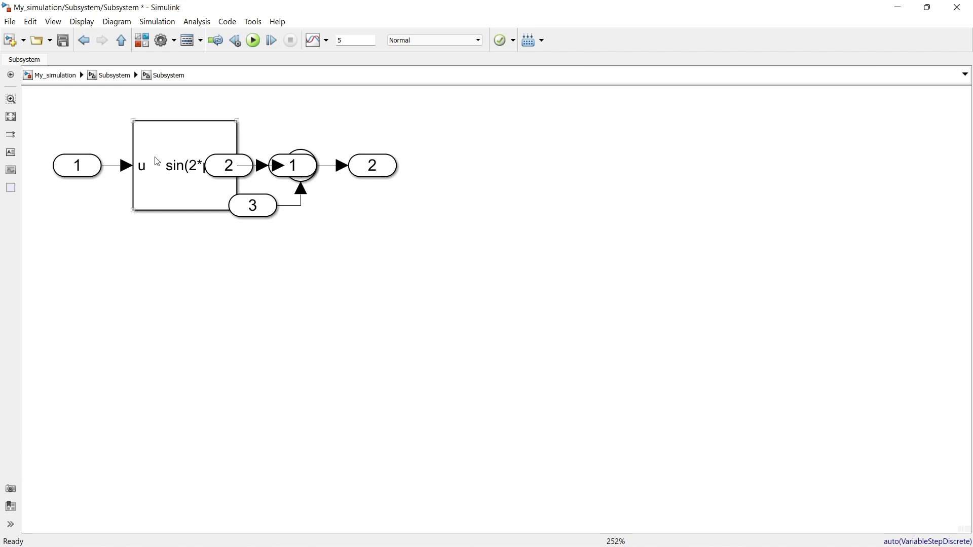
{"action": "left_click", "coordinate": [55, 76]}
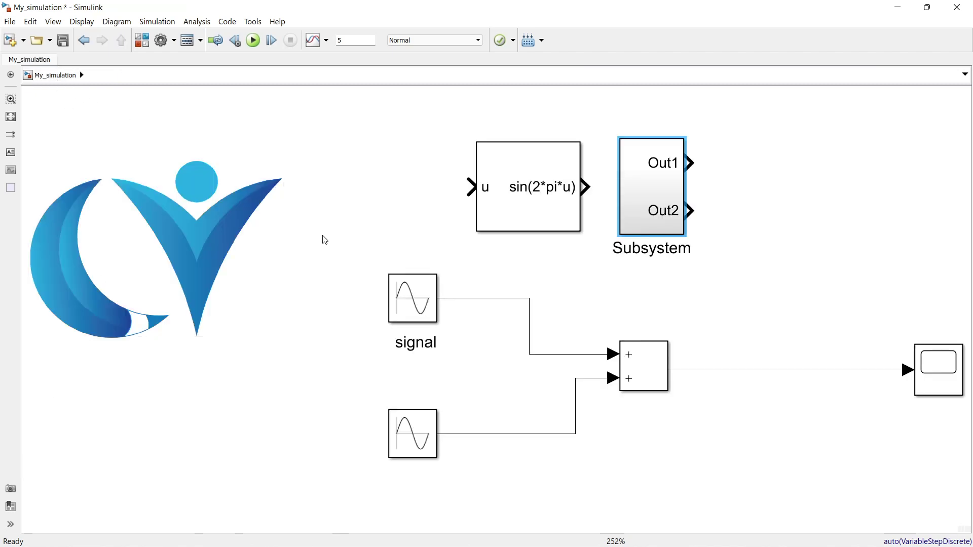
Step: Viewmark the My_simulation top level and the first Subsystem level, then enter the nested Subsystem
{"action": "left_click", "coordinate": [12, 489]}
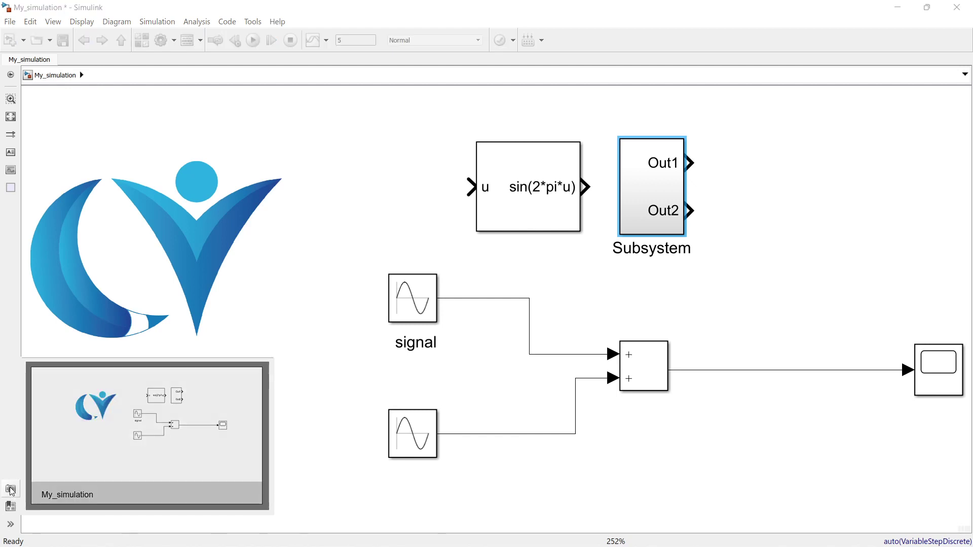
{"action": "left_click", "coordinate": [195, 470]}
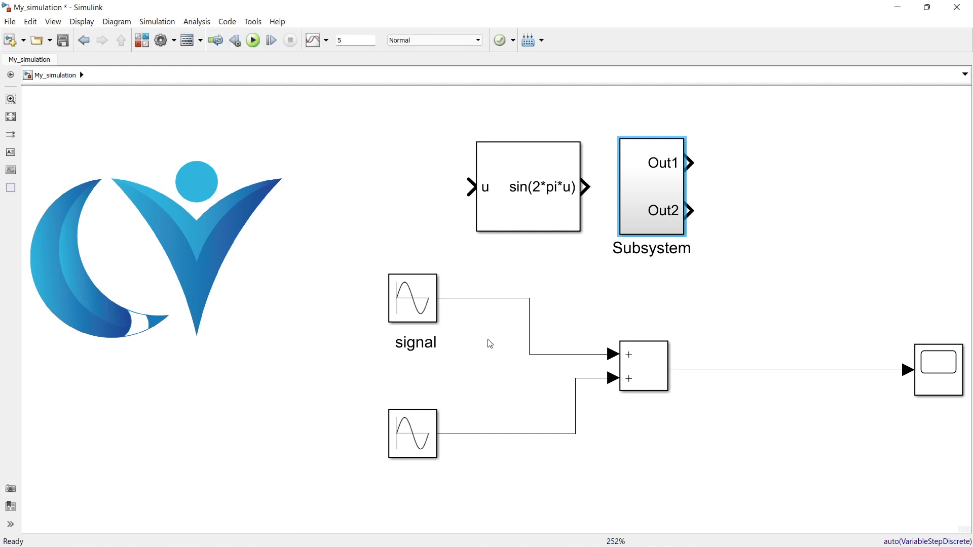
{"action": "double_click", "coordinate": [638, 219]}
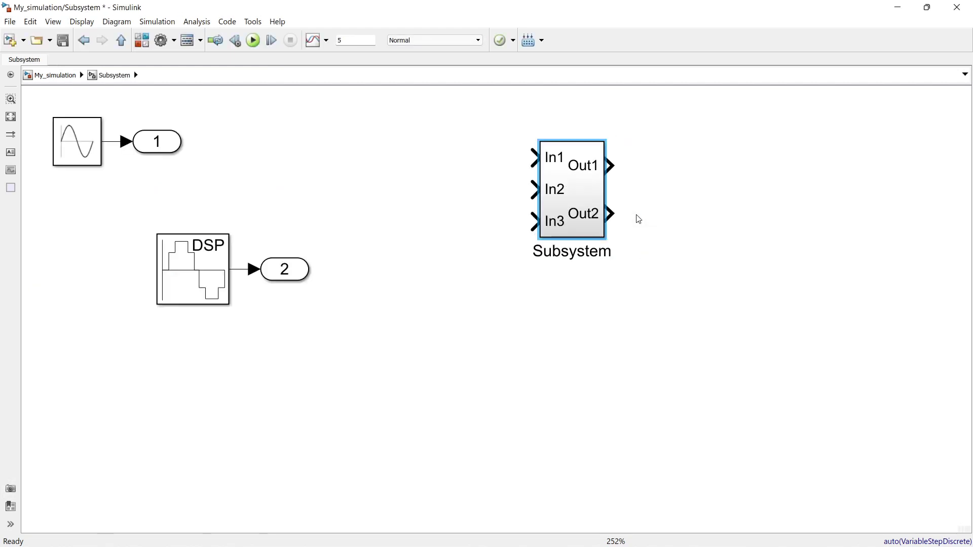
{"action": "left_click", "coordinate": [11, 489]}
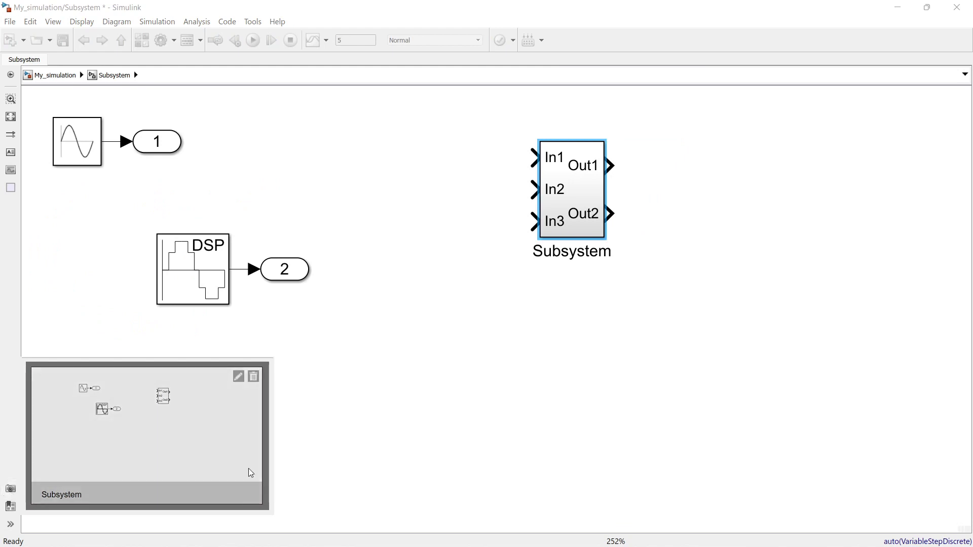
{"action": "left_click", "coordinate": [487, 391]}
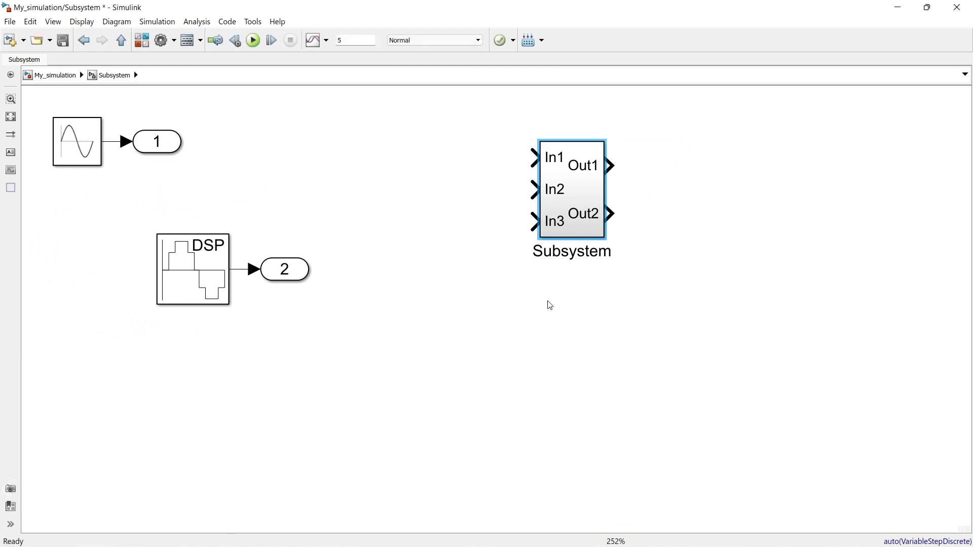
{"action": "double_click", "coordinate": [569, 218]}
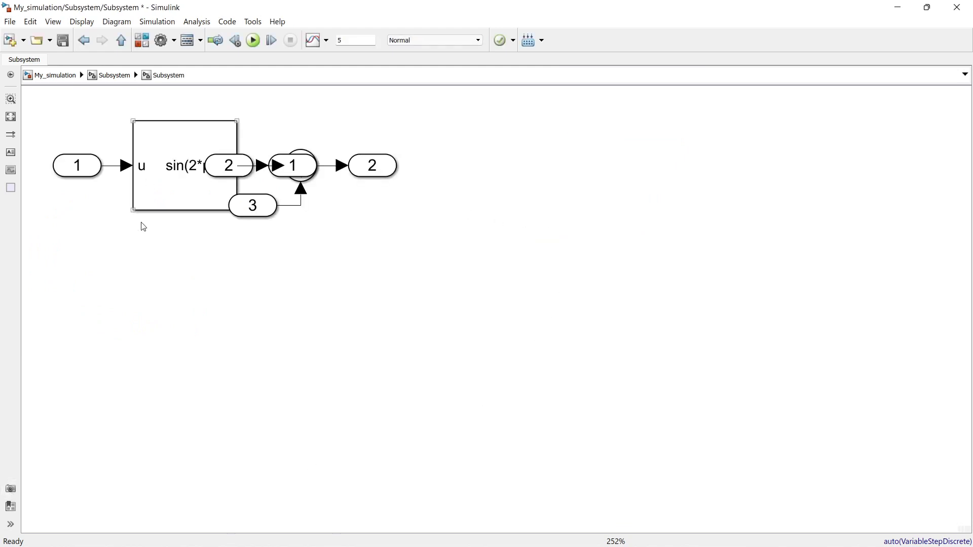
Step: Move inport 2 below inport 3 and outport 1 below the Add block, then viewmark this level
{"action": "left_click_drag", "start_coordinate": [231, 175], "coordinate": [252, 324]}
{"action": "left_click_drag", "start_coordinate": [289, 178], "coordinate": [284, 274]}
{"action": "left_click", "coordinate": [434, 258]}
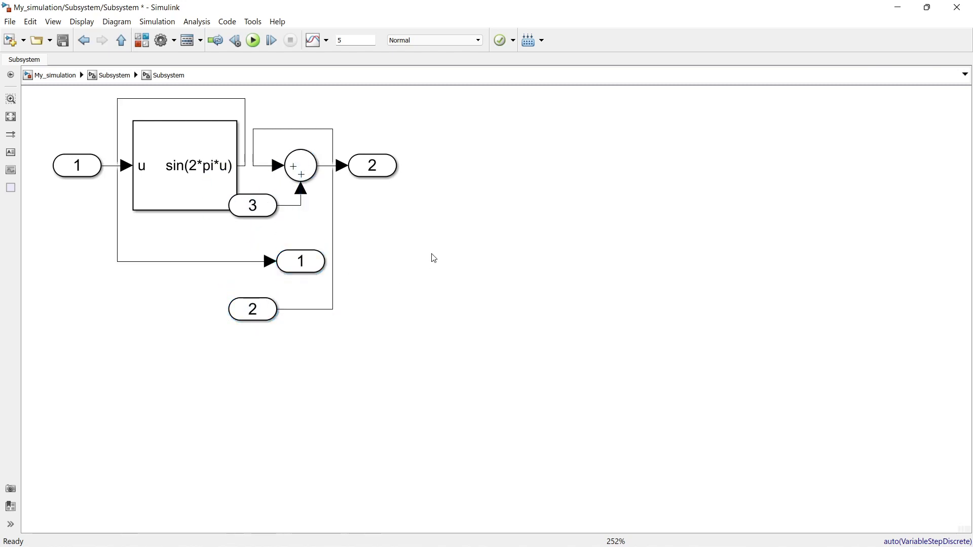
{"action": "left_click", "coordinate": [11, 488]}
Step: Jump to the My_simulation viewmark, then to the first Subsystem level viewmark
{"action": "left_click", "coordinate": [12, 513]}
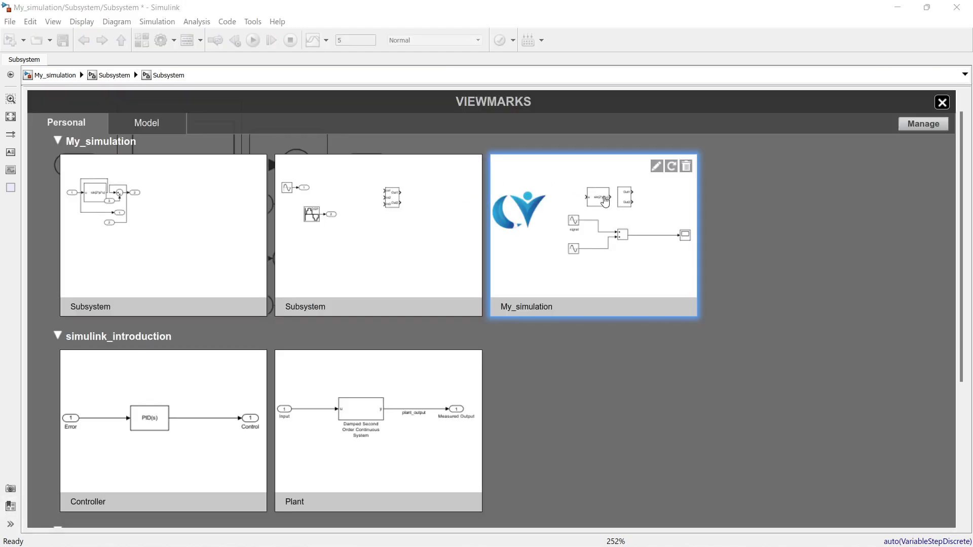
{"action": "left_click", "coordinate": [606, 201]}
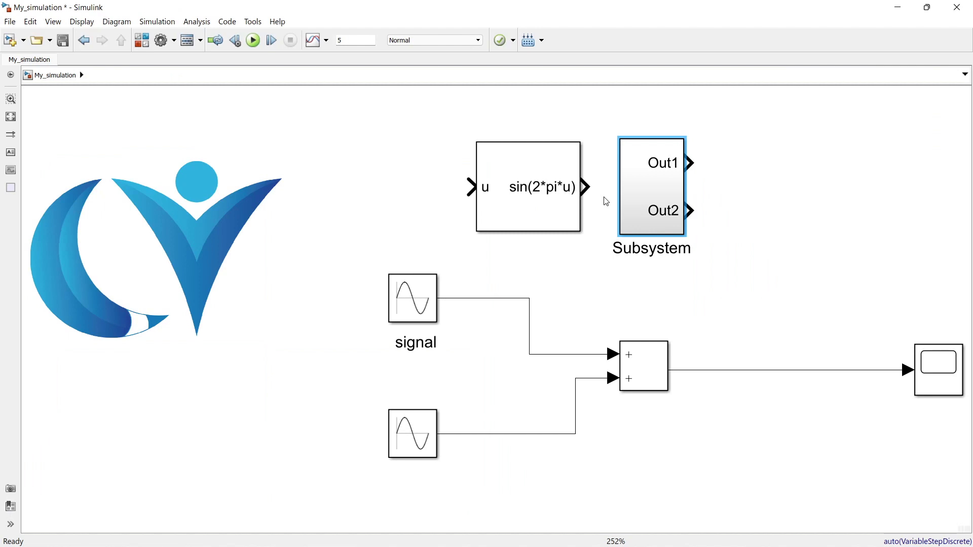
{"action": "left_click", "coordinate": [10, 508]}
{"action": "left_click", "coordinate": [343, 246]}
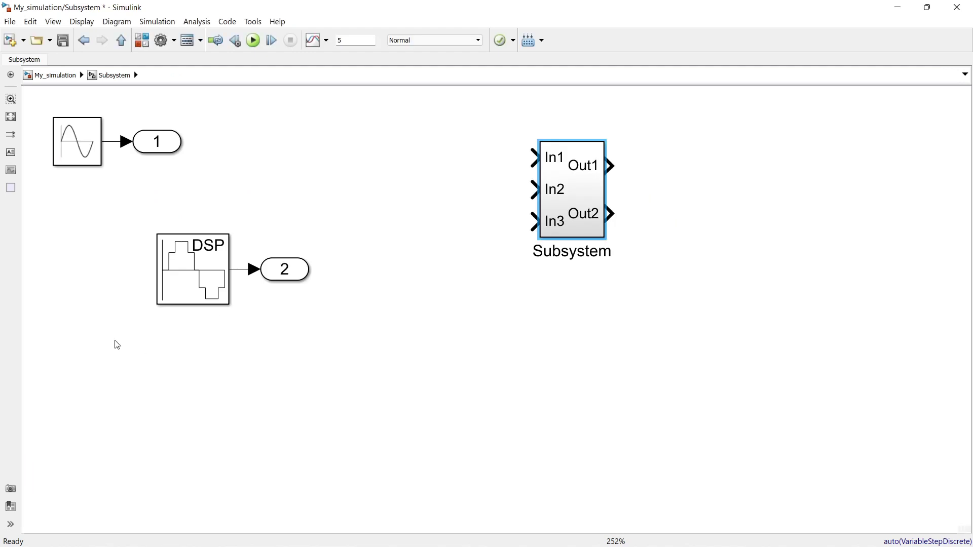
Step: Expand the Model Browser and visit the nested Subsystem, Subsystem and My_simulation levels
{"action": "left_click", "coordinate": [13, 526]}
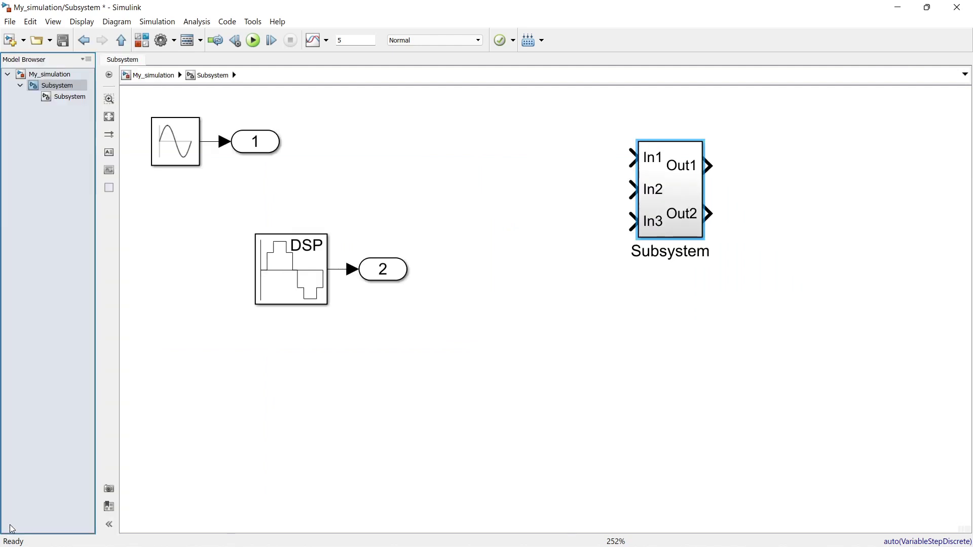
{"action": "left_click", "coordinate": [76, 97]}
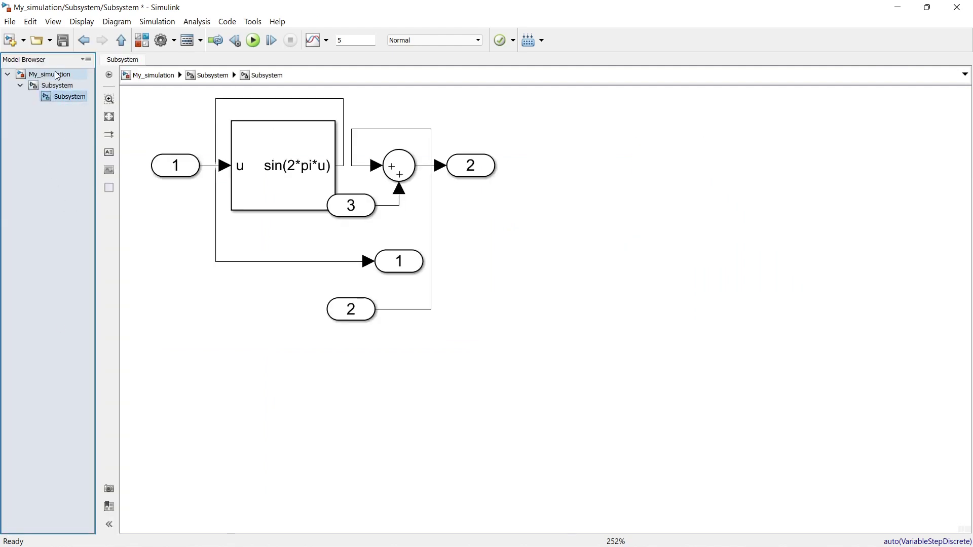
{"action": "left_click", "coordinate": [57, 87]}
{"action": "left_click", "coordinate": [54, 75]}
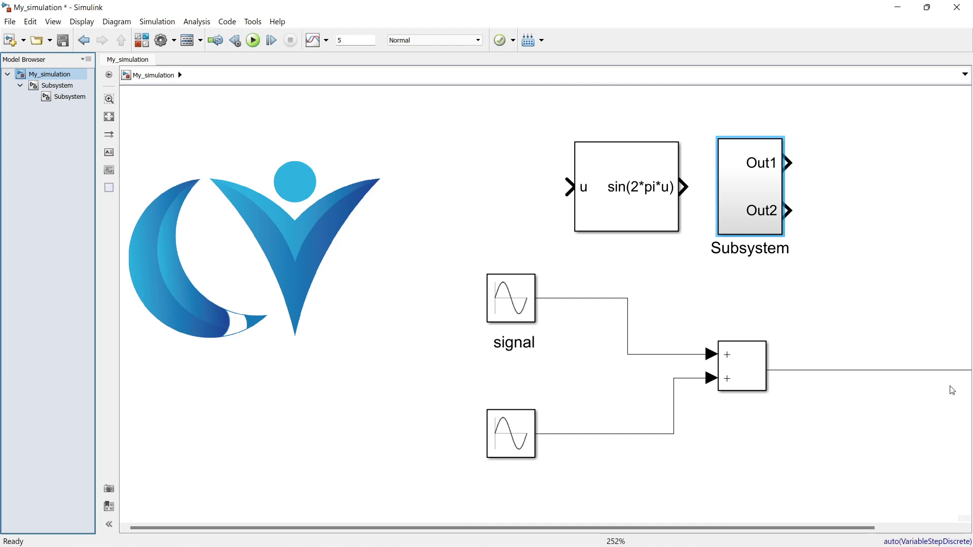
Step: Return to the nested Subsystem through the Viewmarks gallery and collapse the Model Browser
{"action": "left_click", "coordinate": [109, 489]}
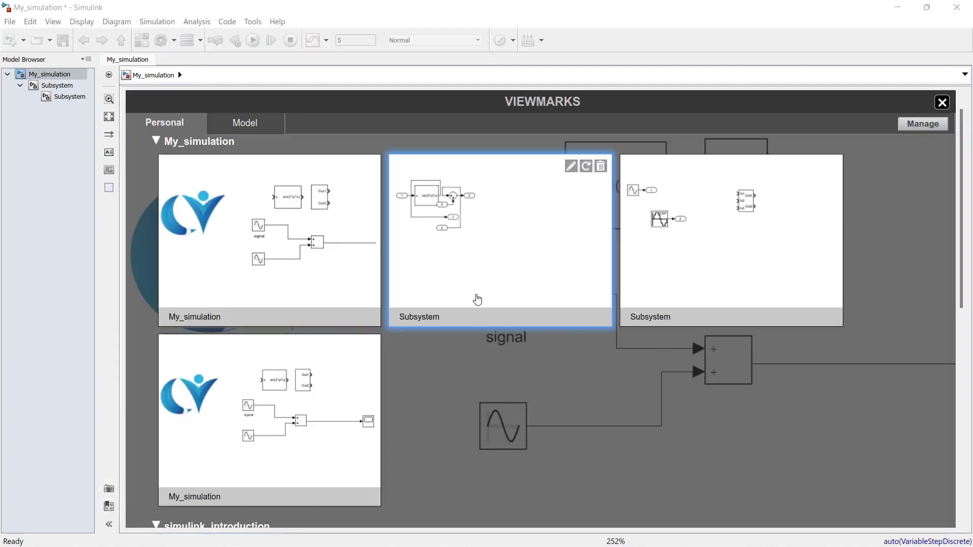
{"action": "left_click", "coordinate": [568, 208]}
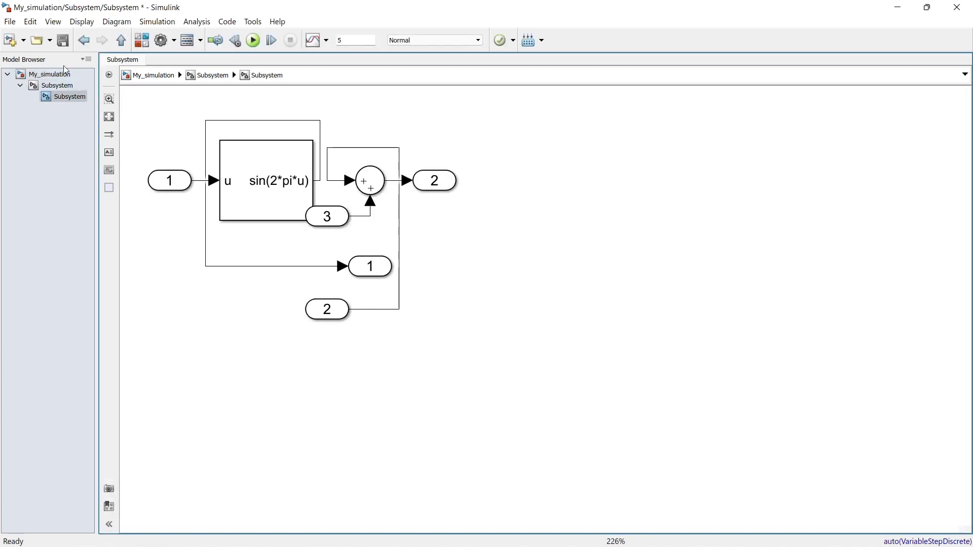
{"action": "left_click", "coordinate": [109, 525]}
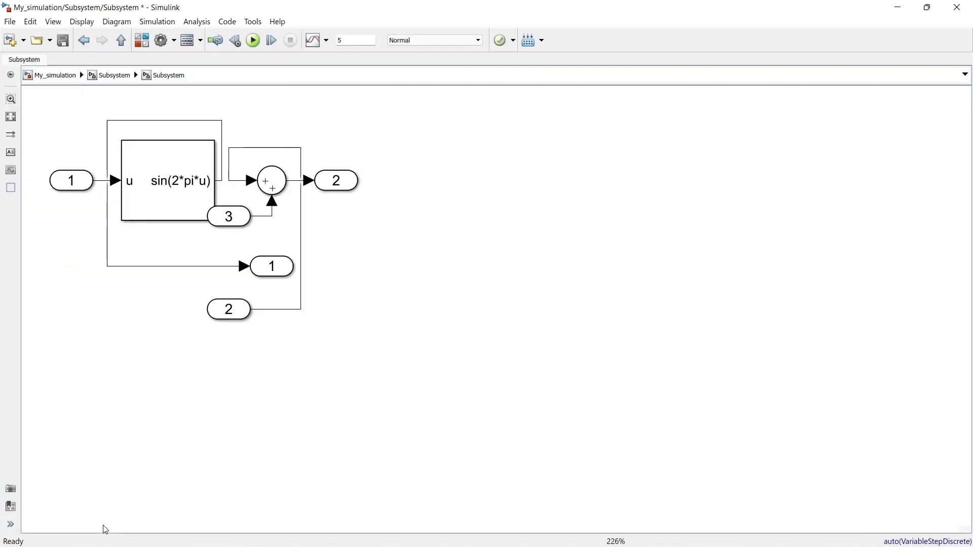
Step: Jump to the My_simulation viewmark, then reach My_simulation/Subsystem through the history dropdown
{"action": "left_click", "coordinate": [11, 507]}
{"action": "left_click", "coordinate": [143, 262]}
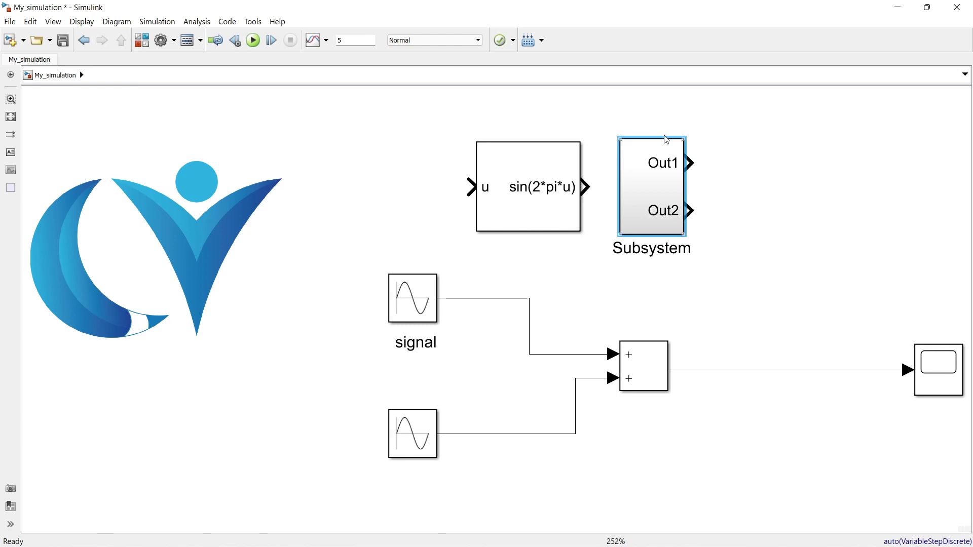
{"action": "left_click", "coordinate": [964, 75]}
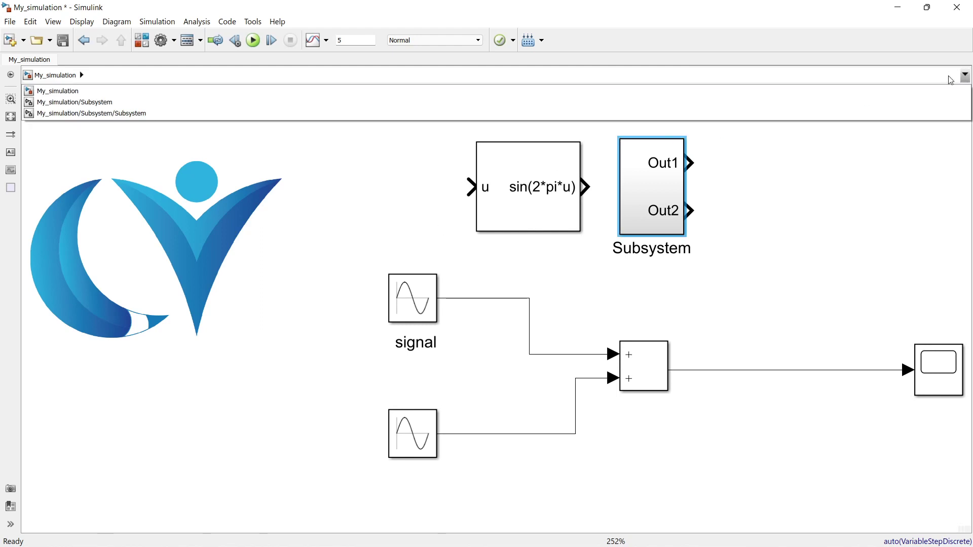
{"action": "left_click", "coordinate": [109, 101]}
Step: Open Subsystem/Subsystem from the history list and hide the explorer bar
{"action": "left_click", "coordinate": [968, 76]}
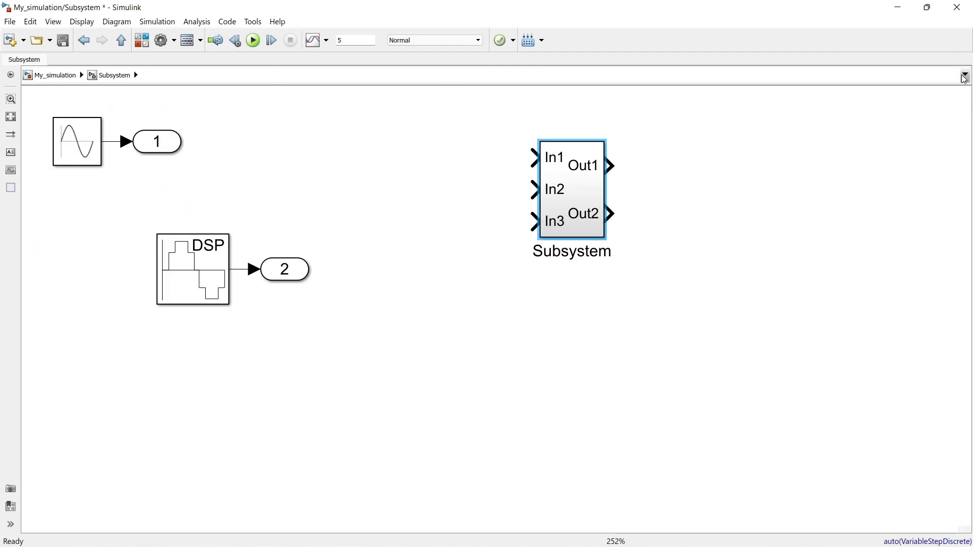
{"action": "left_click", "coordinate": [167, 114]}
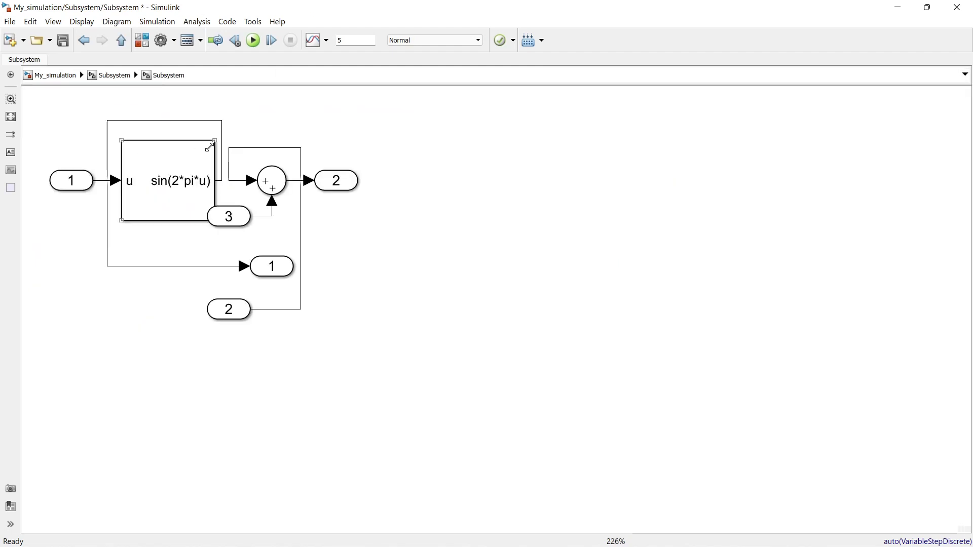
{"action": "left_click", "coordinate": [11, 75]}
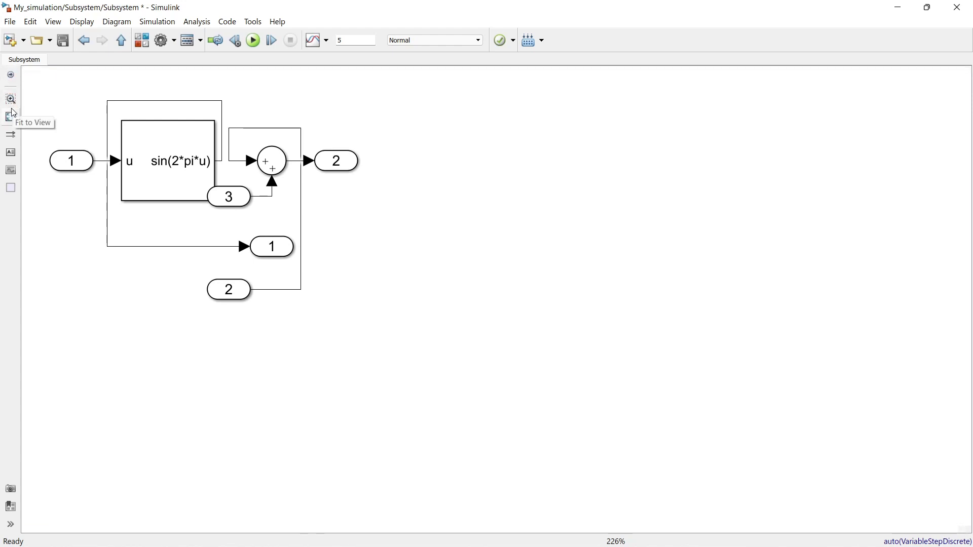